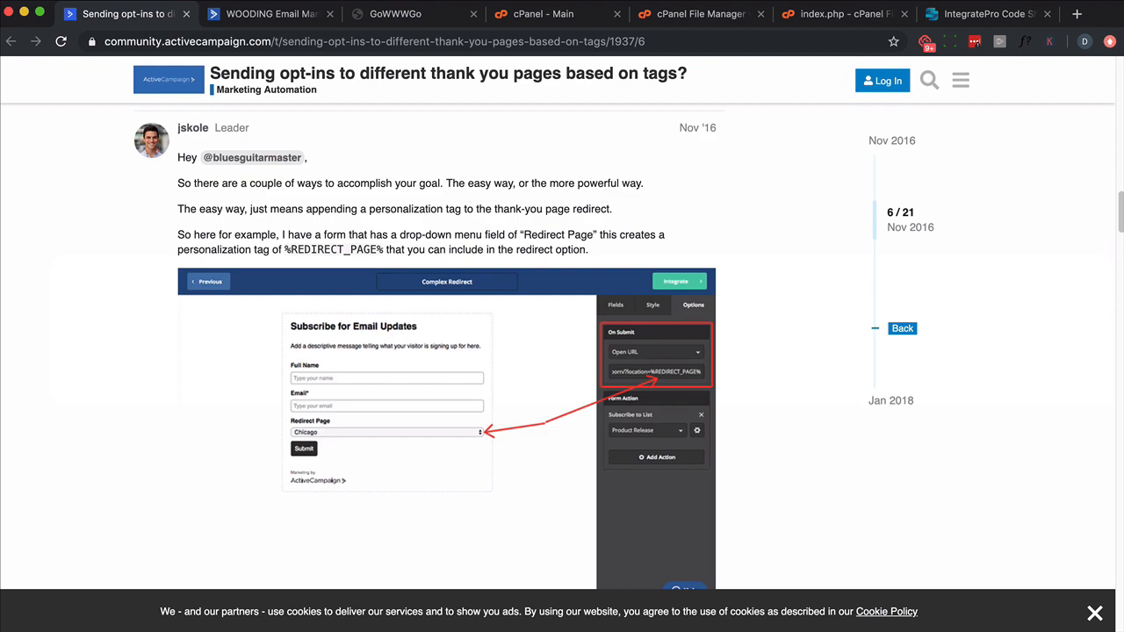
Step: Read through the forum replies about redirecting opt-ins to different thank-you pages
scroll(139, 327, "down", 10)
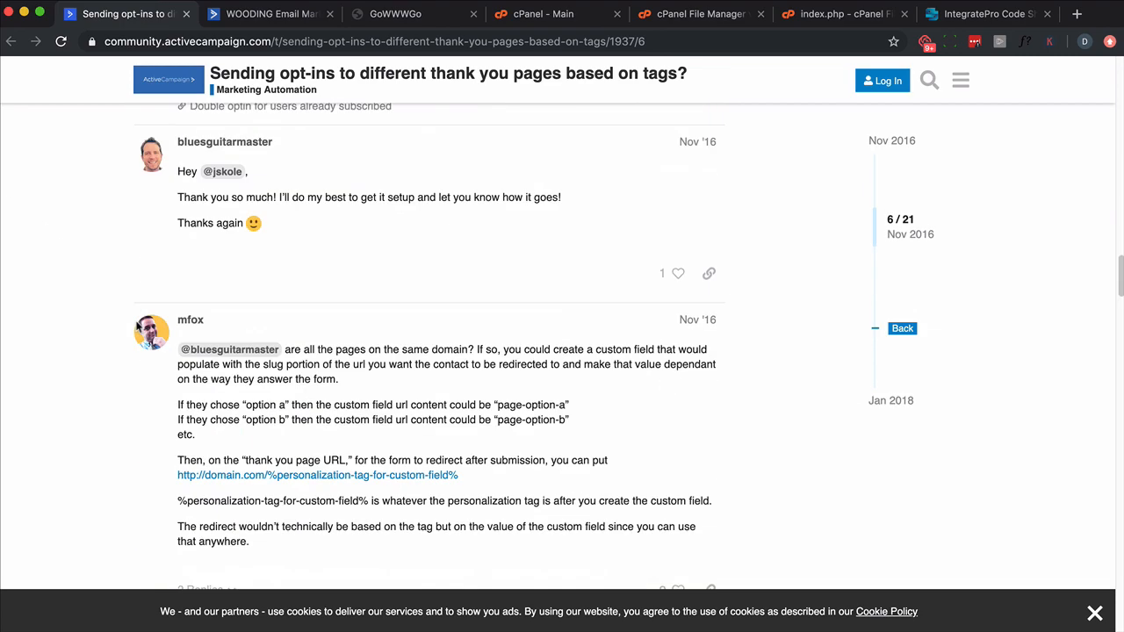
scroll(137, 324, "down", 12)
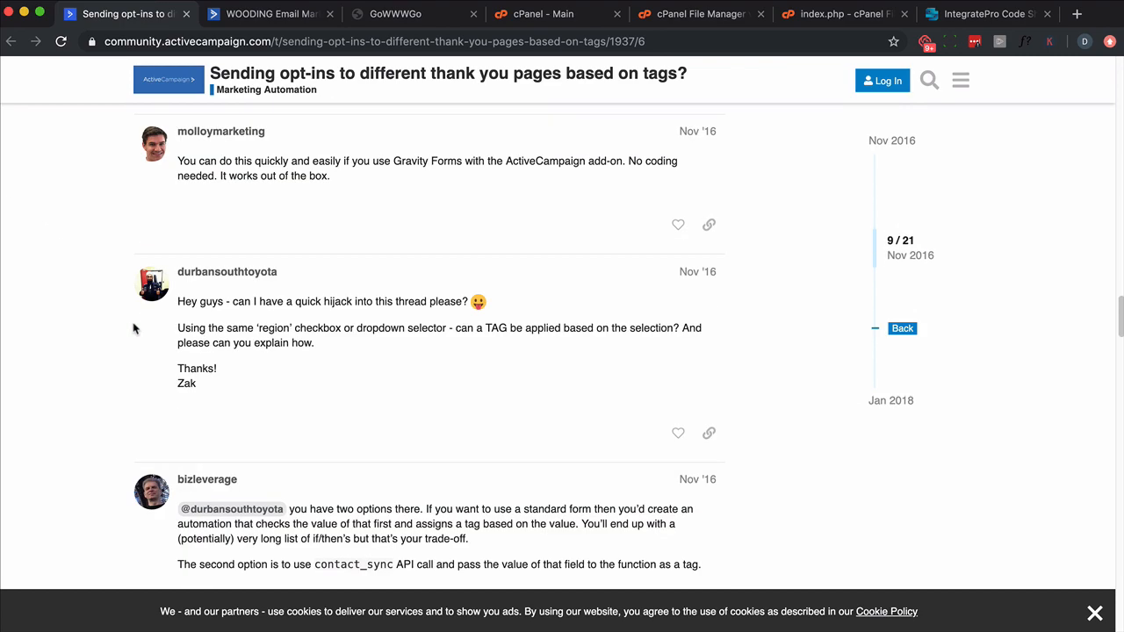
scroll(134, 329, "down", 5)
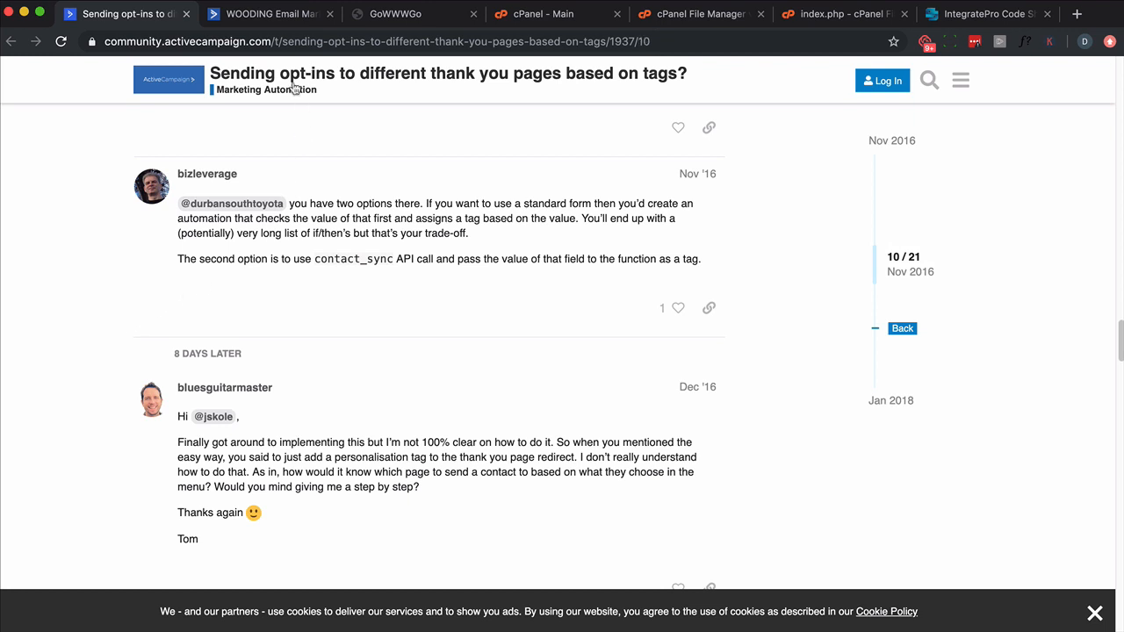
Step: Switch to the ActiveCampaign account and start a new contact field named Level with the field type Dropdown
left_click(261, 14)
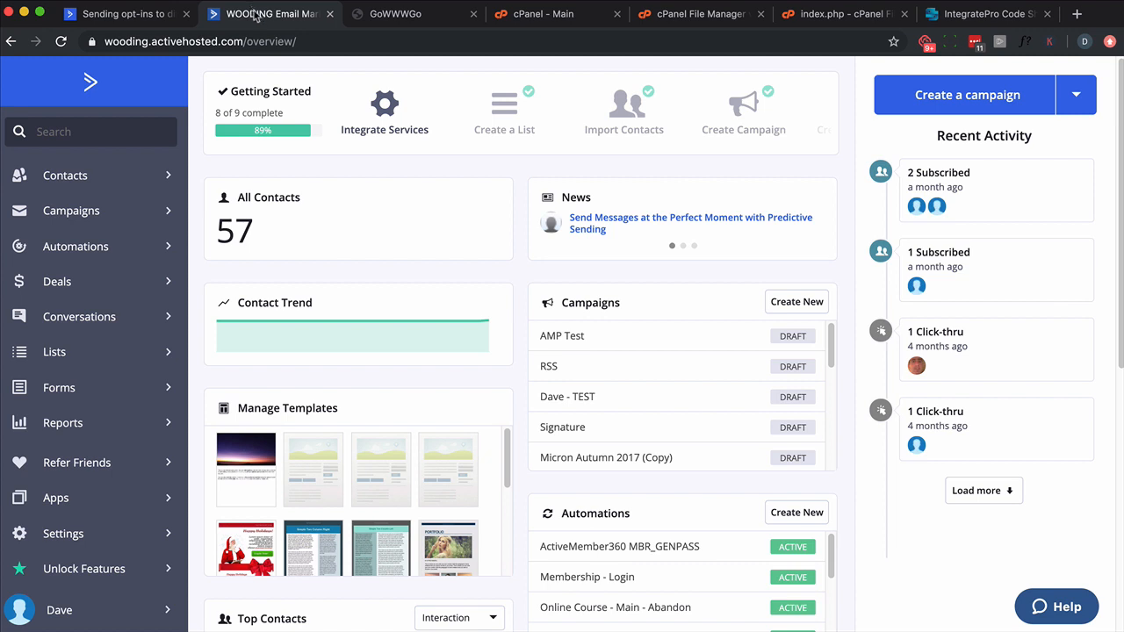
left_click(112, 393)
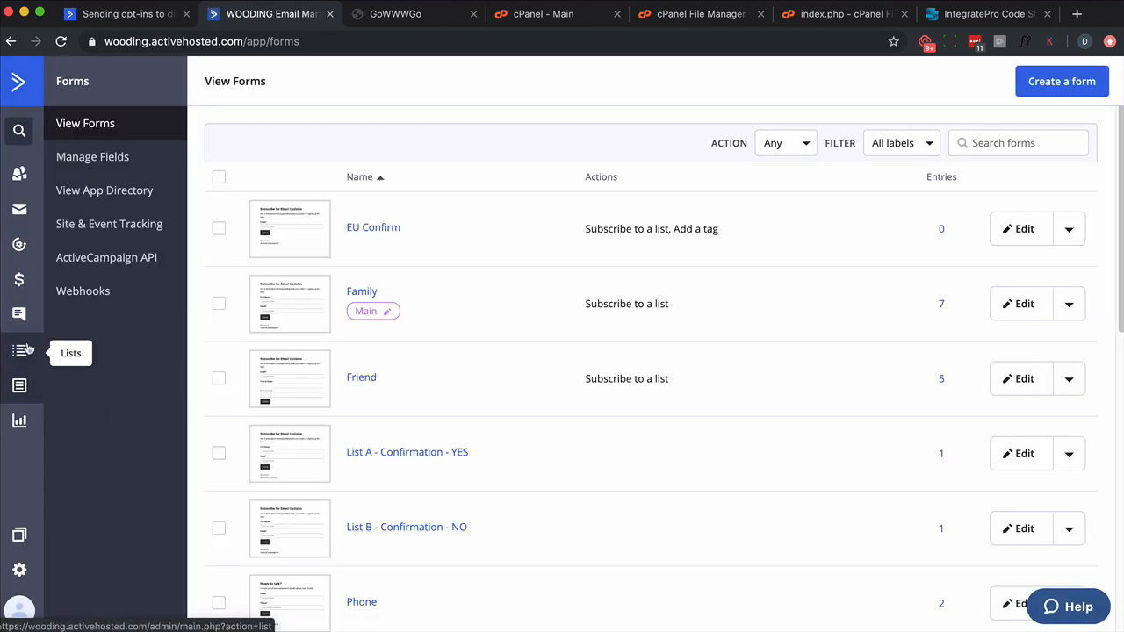
left_click(94, 151)
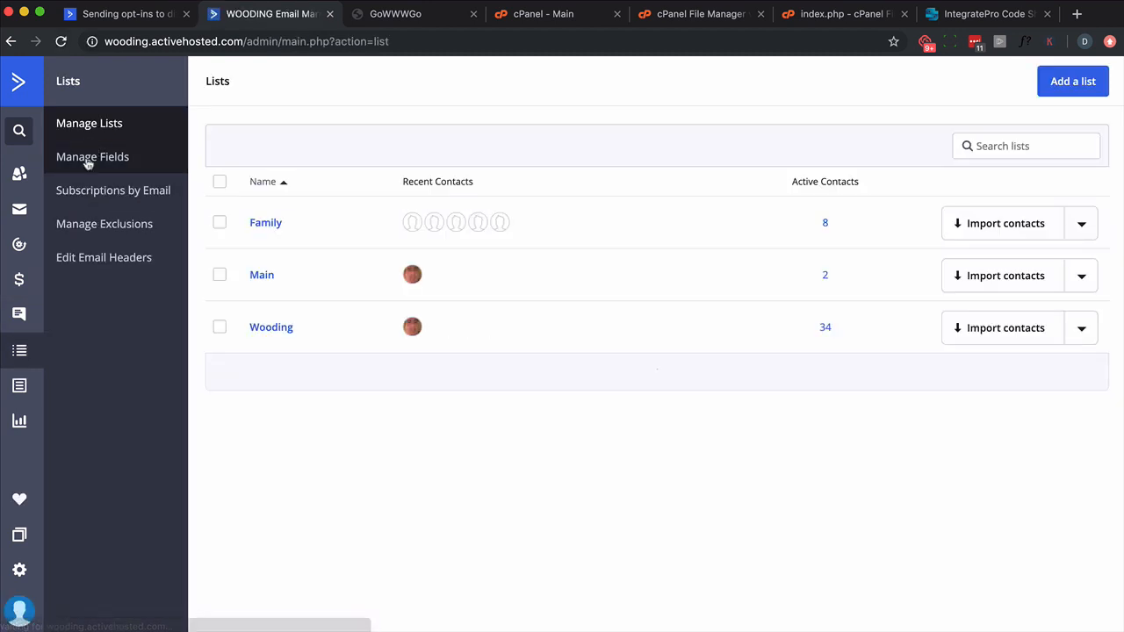
left_click(87, 159)
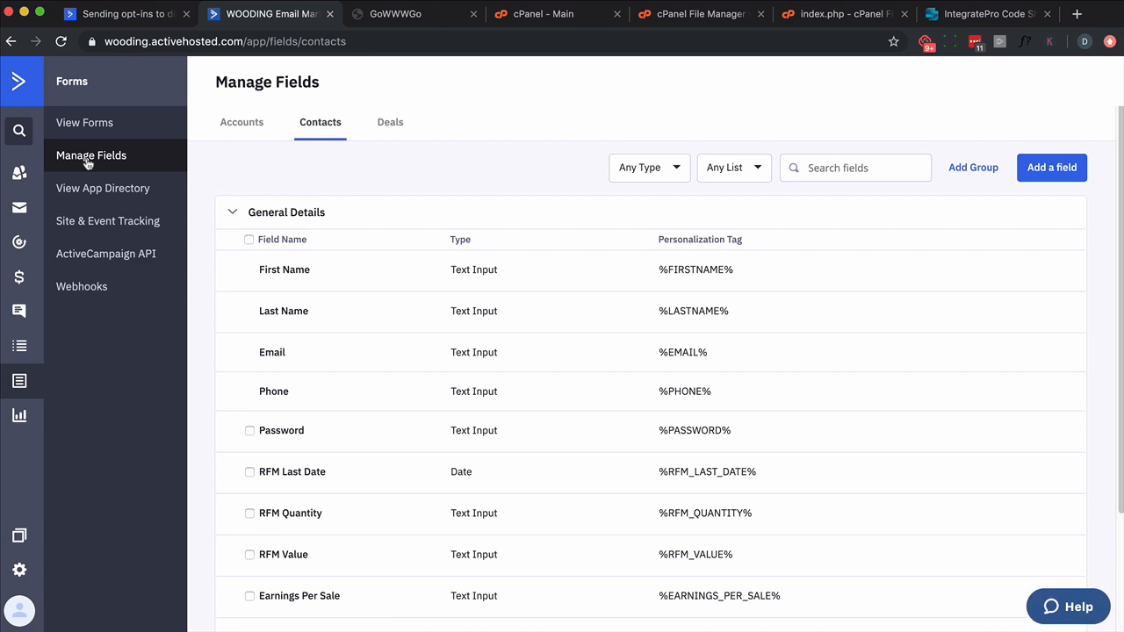
left_click(1043, 178)
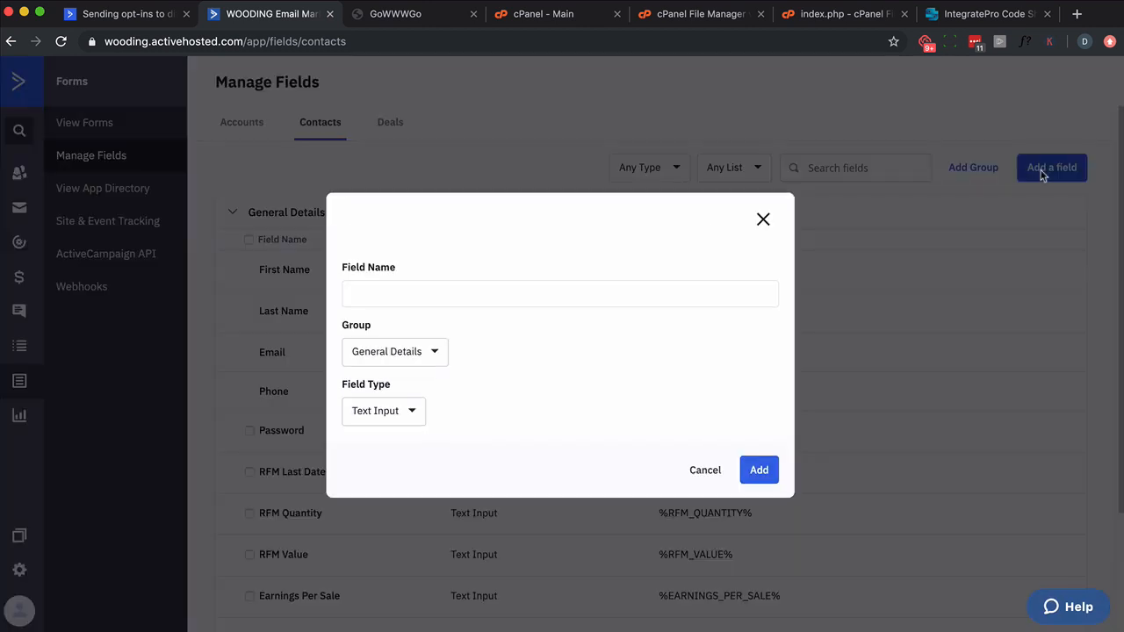
type("Level")
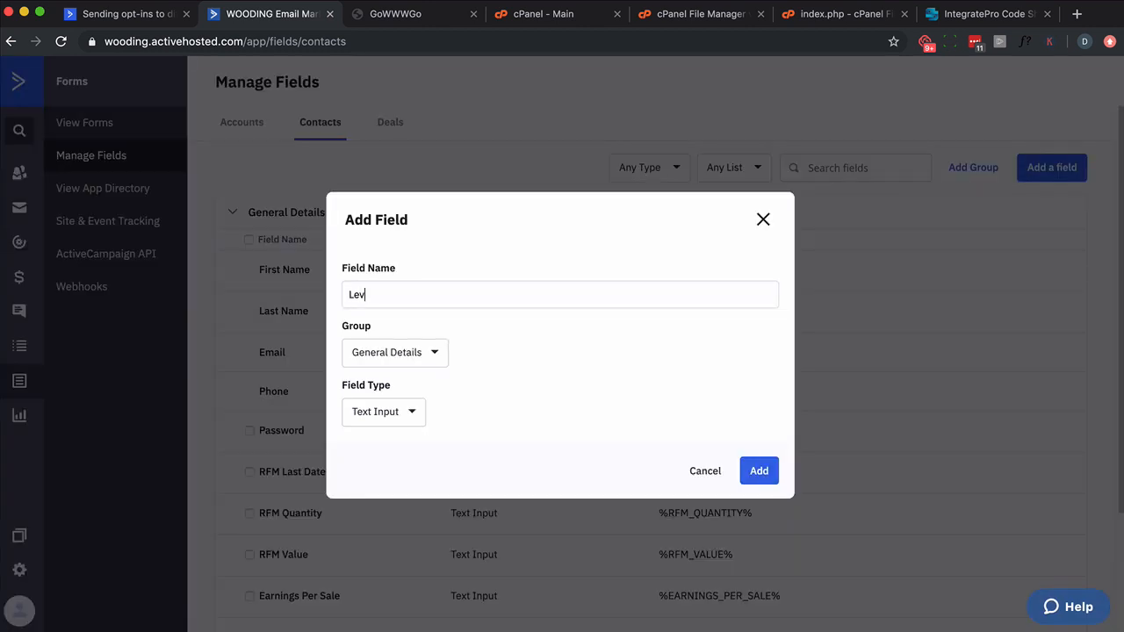
left_click(411, 410)
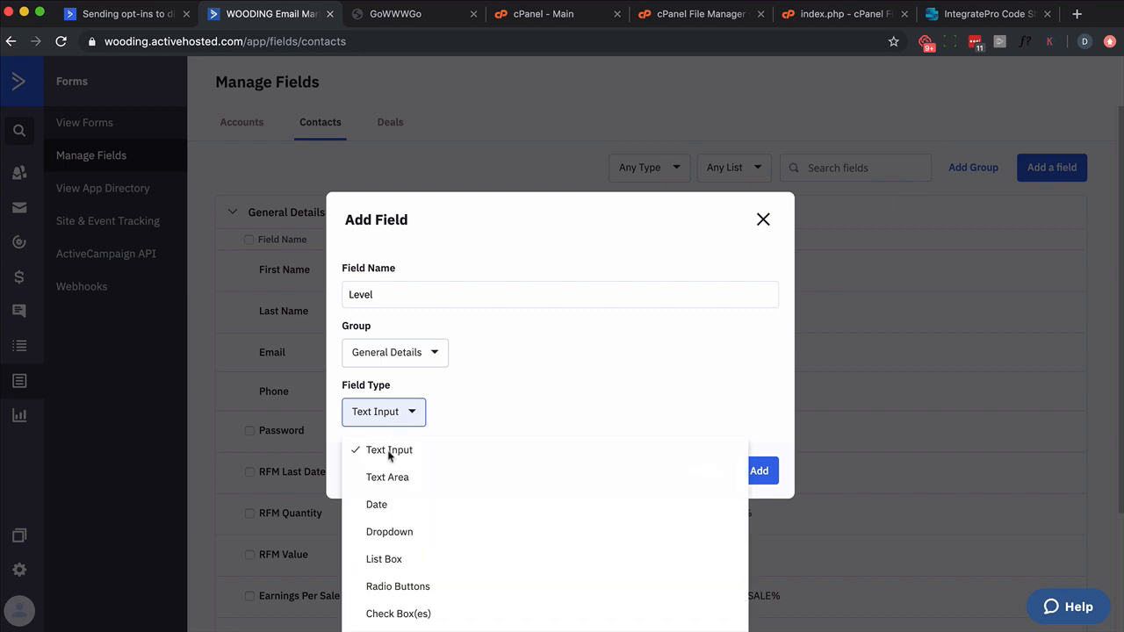
left_click(380, 534)
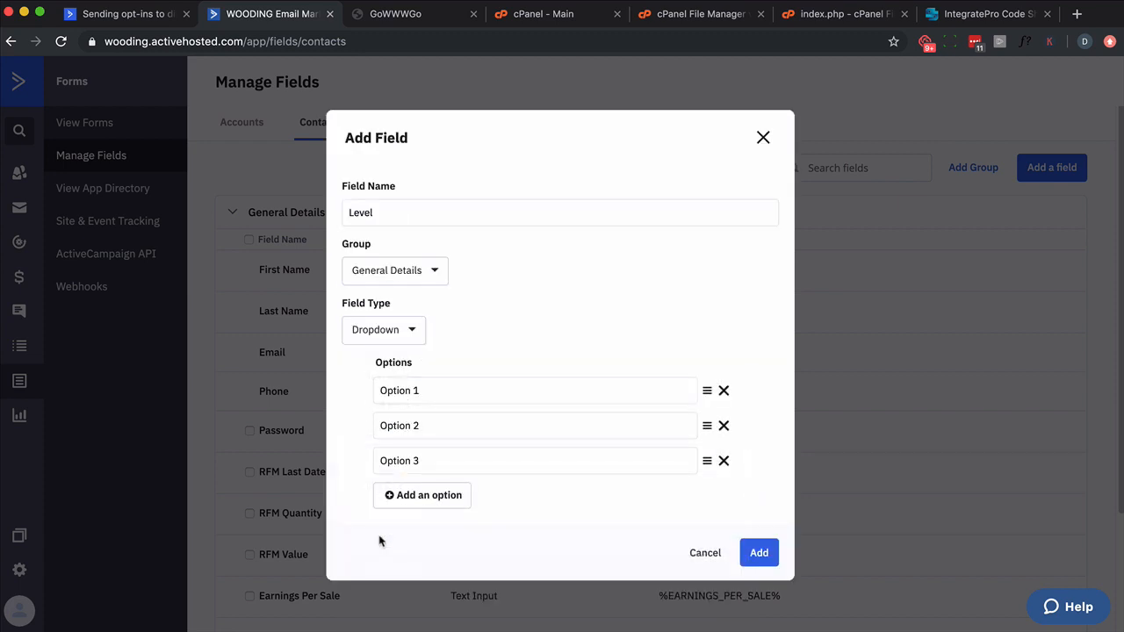
Step: Name the Level field's three default dropdown options First, Second and Third
triple_click(419, 394)
type("f")
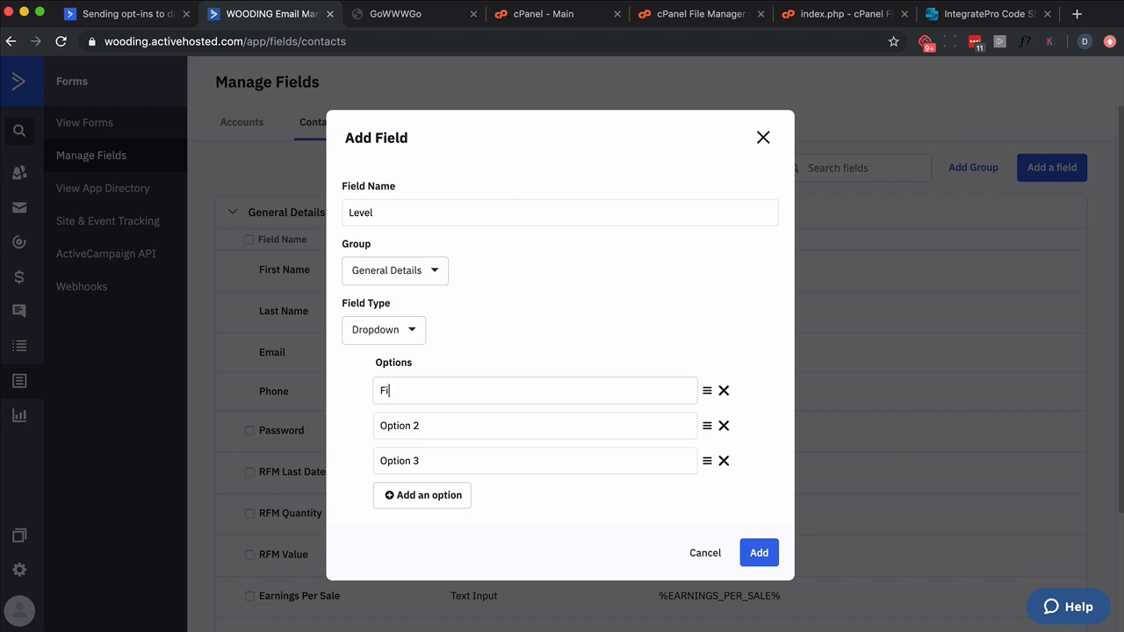
key("Tab")
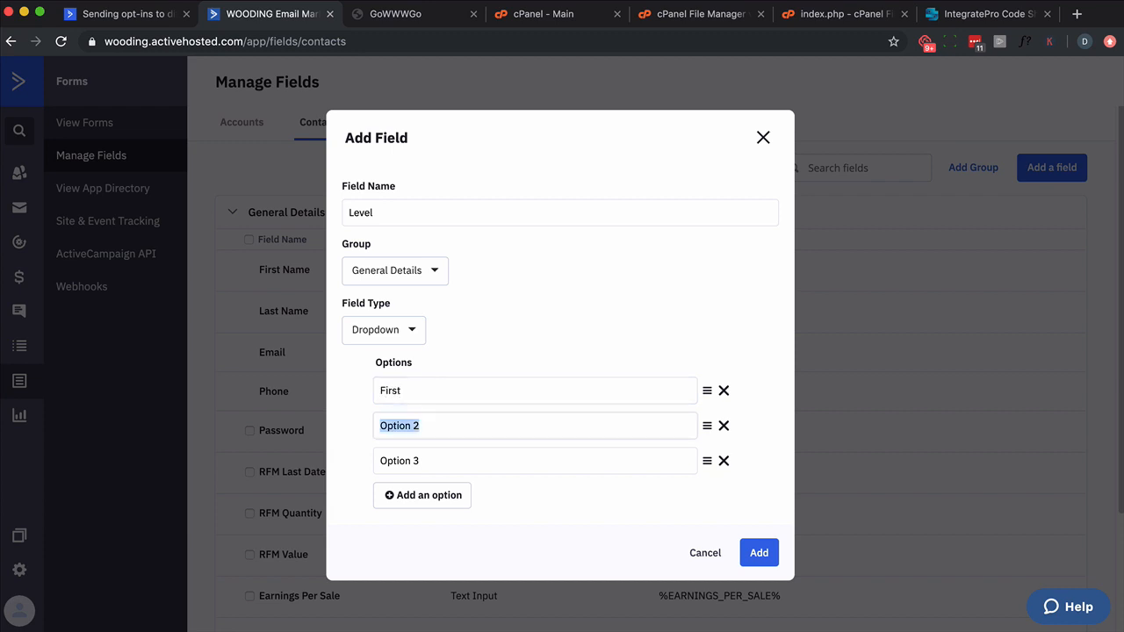
type("Second")
key("Tab")
type("Th")
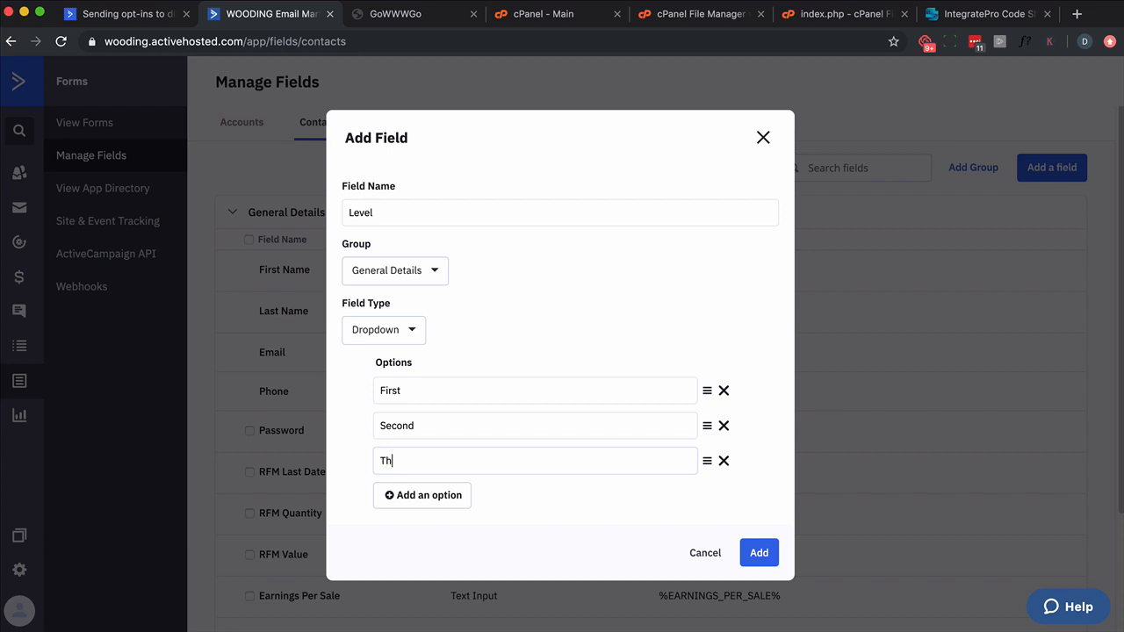
type("ird")
Step: Add a fourth dropdown option named The Best and save the new Level field
left_click(426, 494)
triple_click(422, 480)
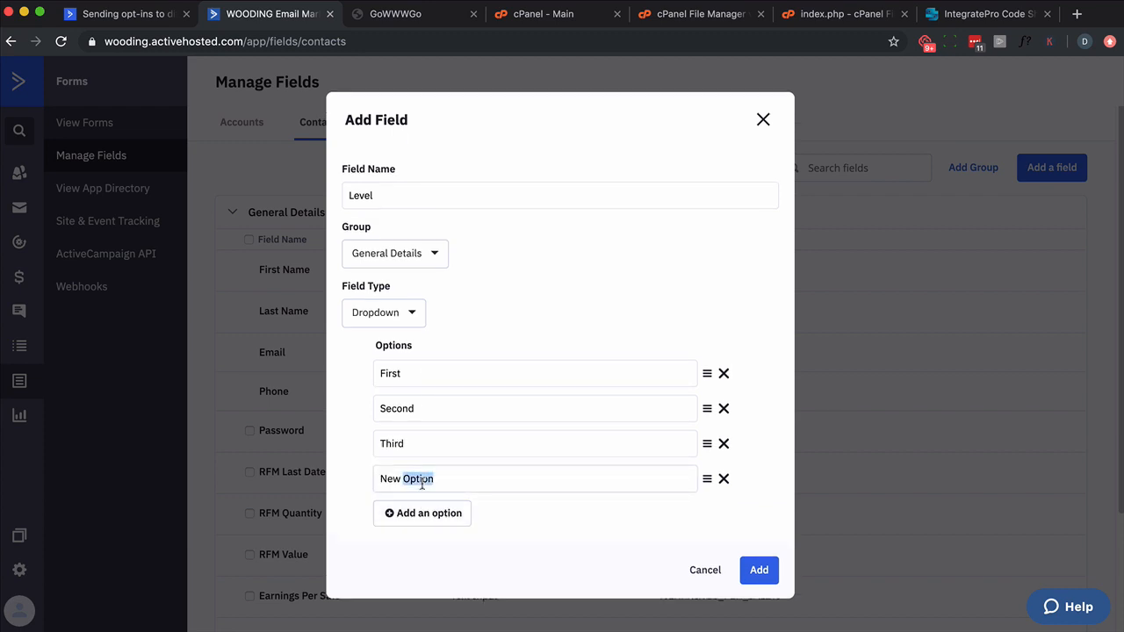
type("The Best")
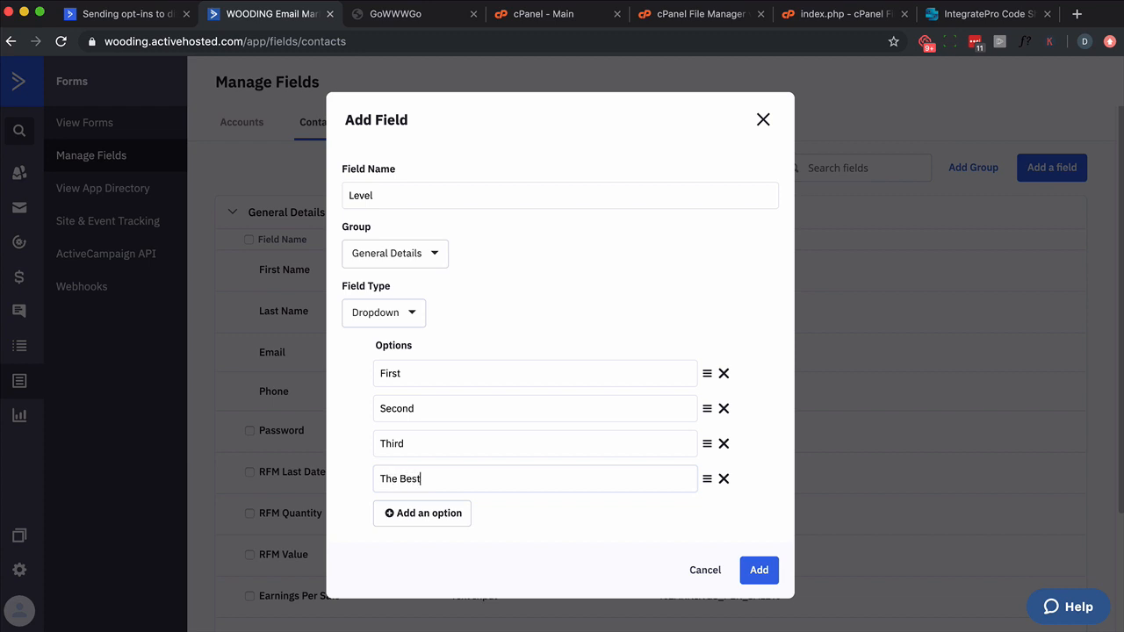
left_click(759, 570)
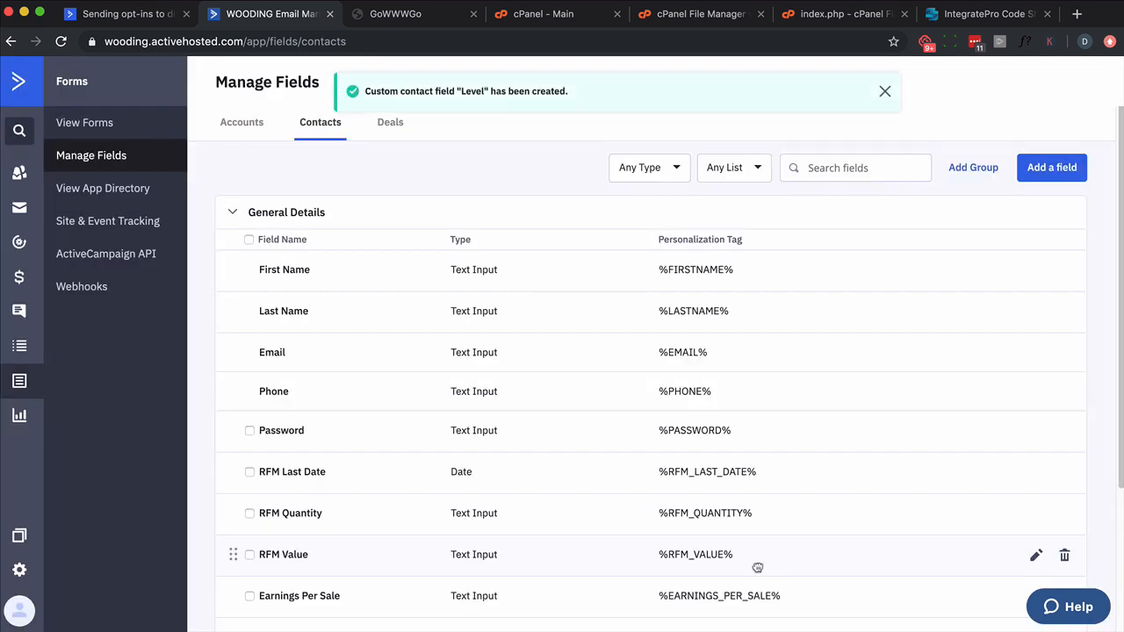
Step: Create an inline form named Level that subscribes contacts to the Wooding list
left_click(19, 381)
left_click(1062, 81)
left_click(668, 200)
type("Level")
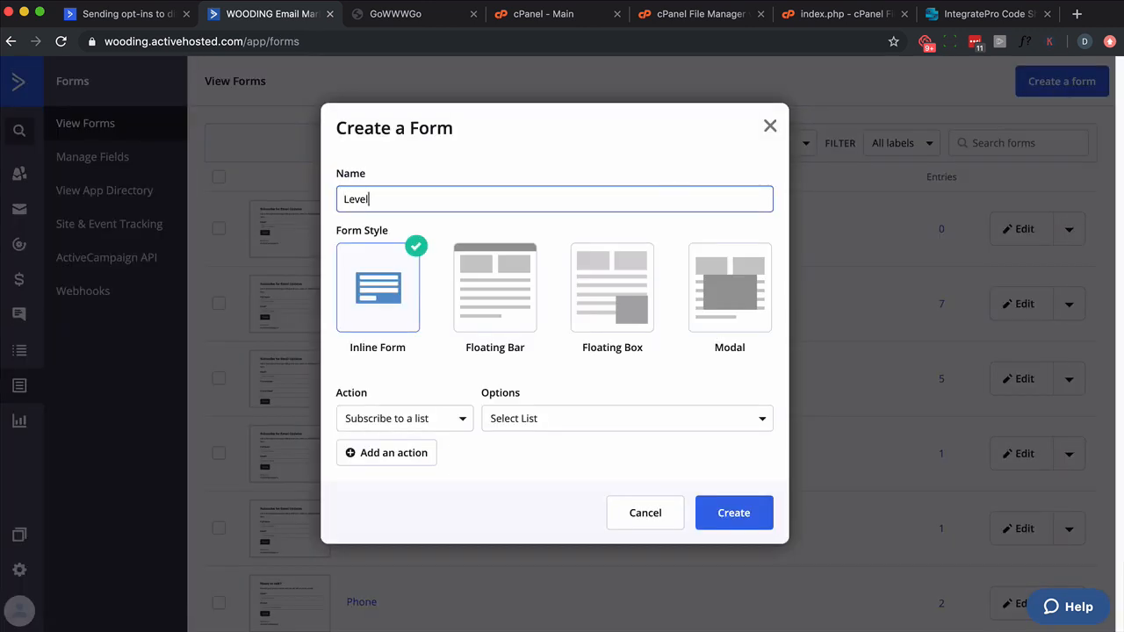
left_click(557, 422)
left_click(515, 489)
left_click(731, 515)
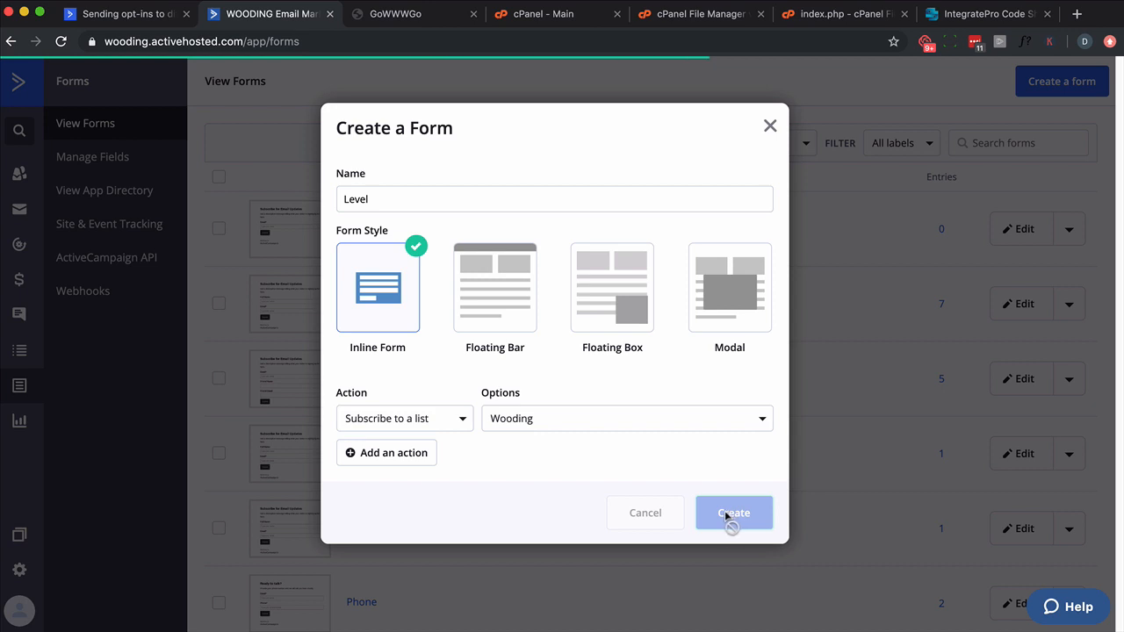
Step: Add the Level field to the form beneath Email and check its dropdown choices
scroll(1010, 396, "down", 1)
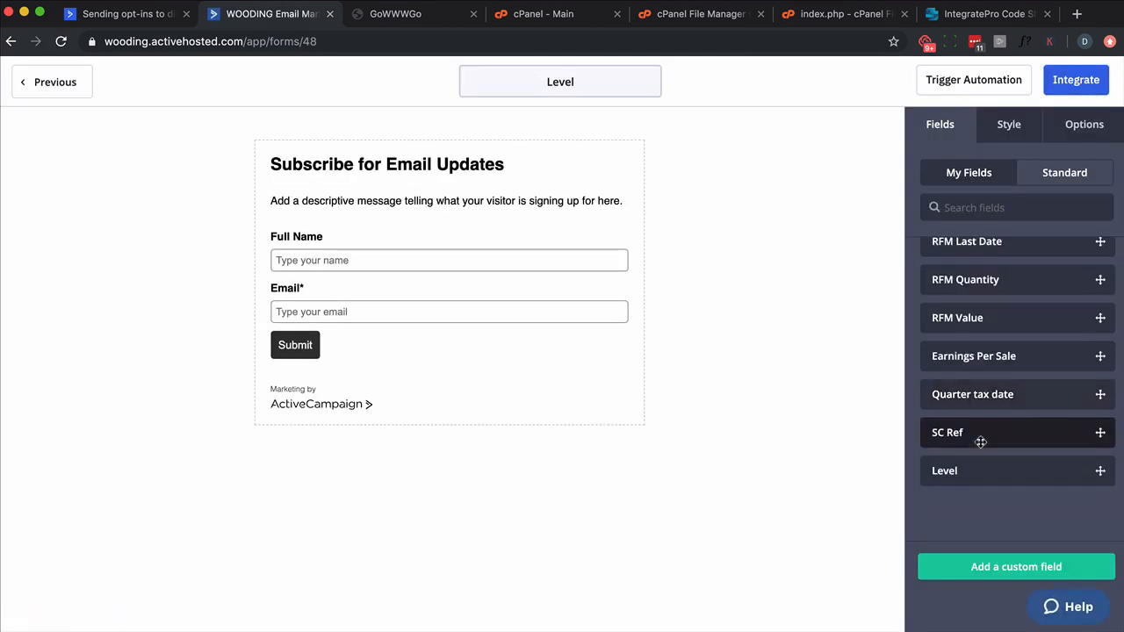
left_click_drag(958, 468, 395, 316)
left_click(440, 360)
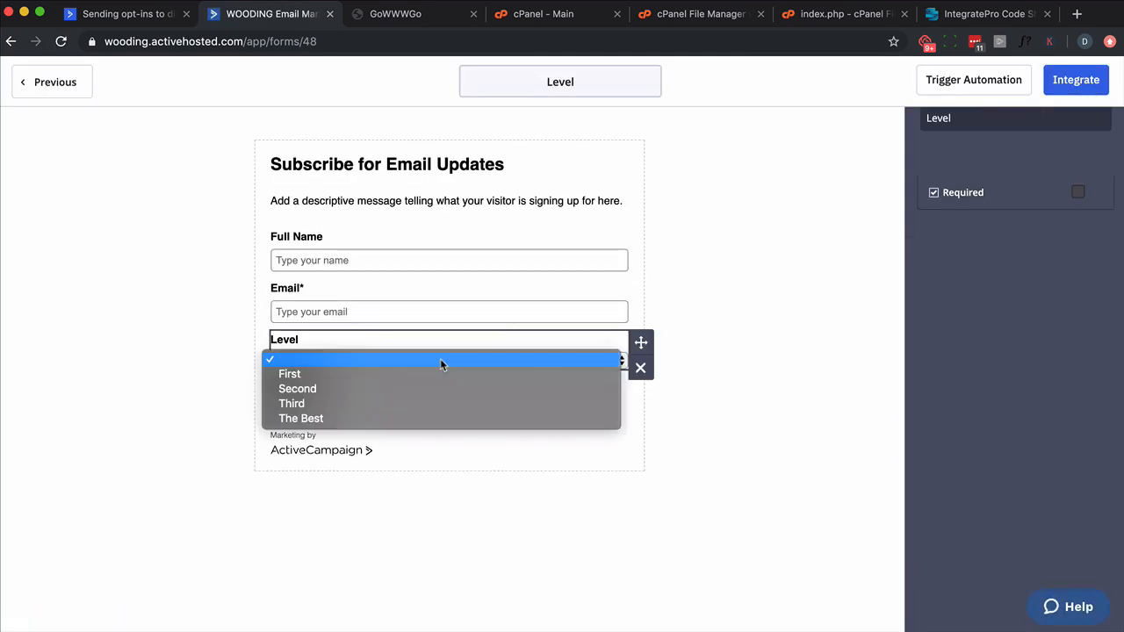
left_click(669, 338)
left_click(748, 261)
scroll(1010, 258, "up", 1)
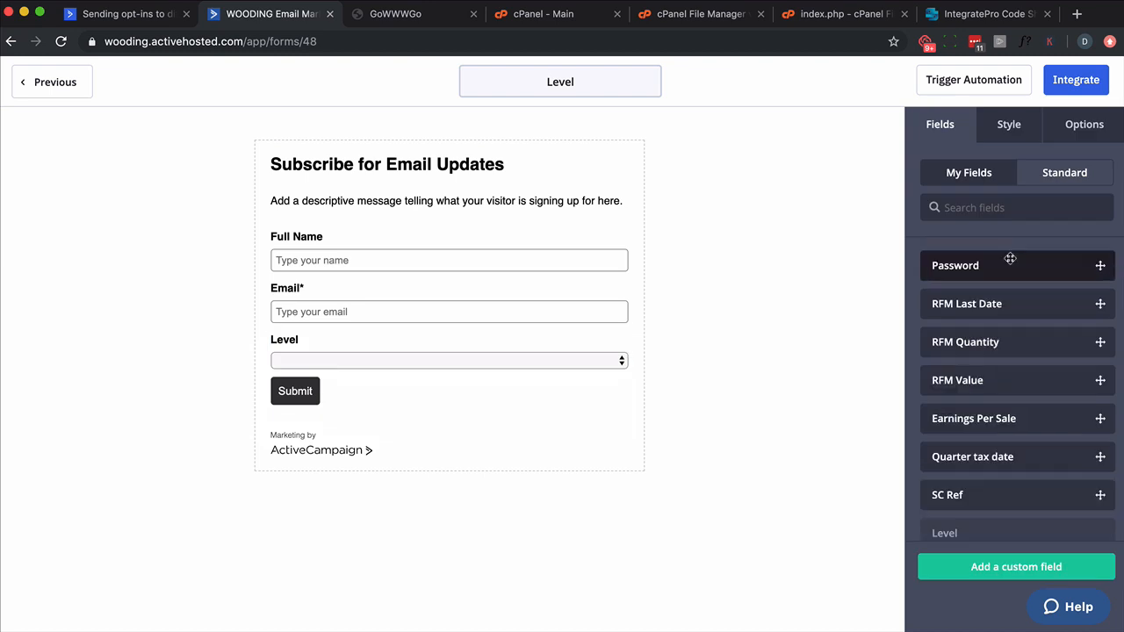
Step: Set the form's On Submit behavior to Open URL
left_click(1057, 127)
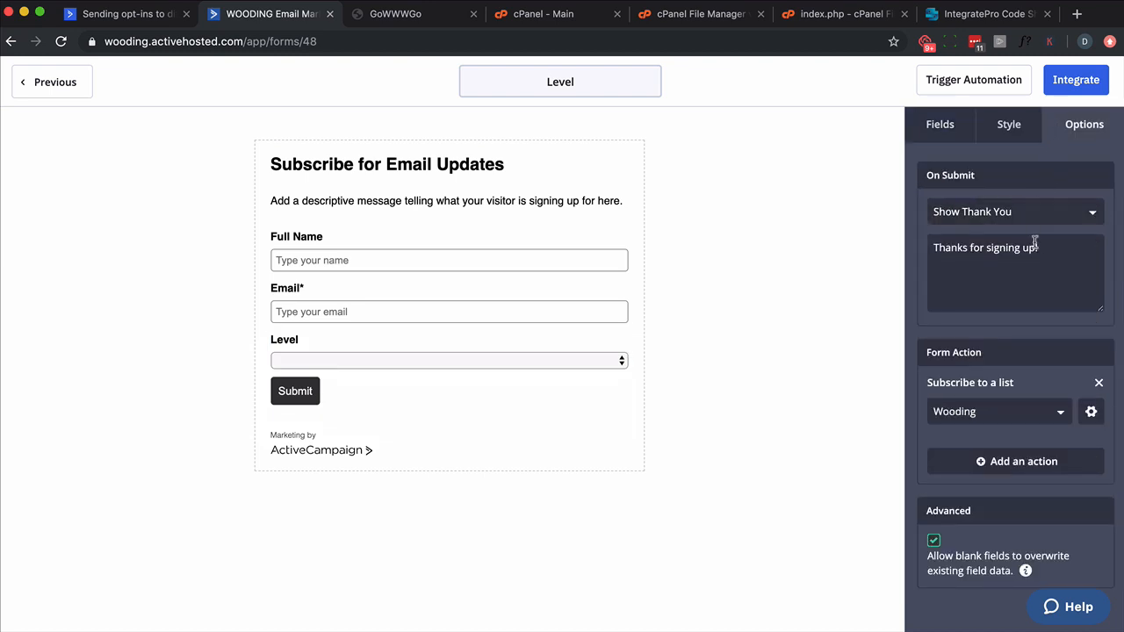
left_click(1080, 216)
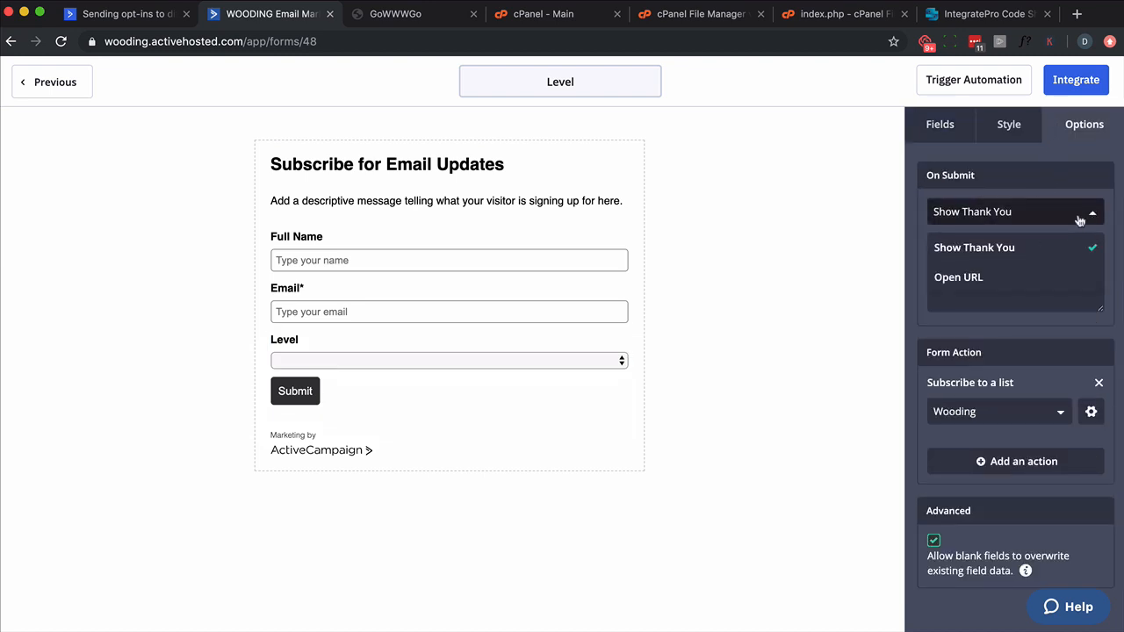
left_click(959, 276)
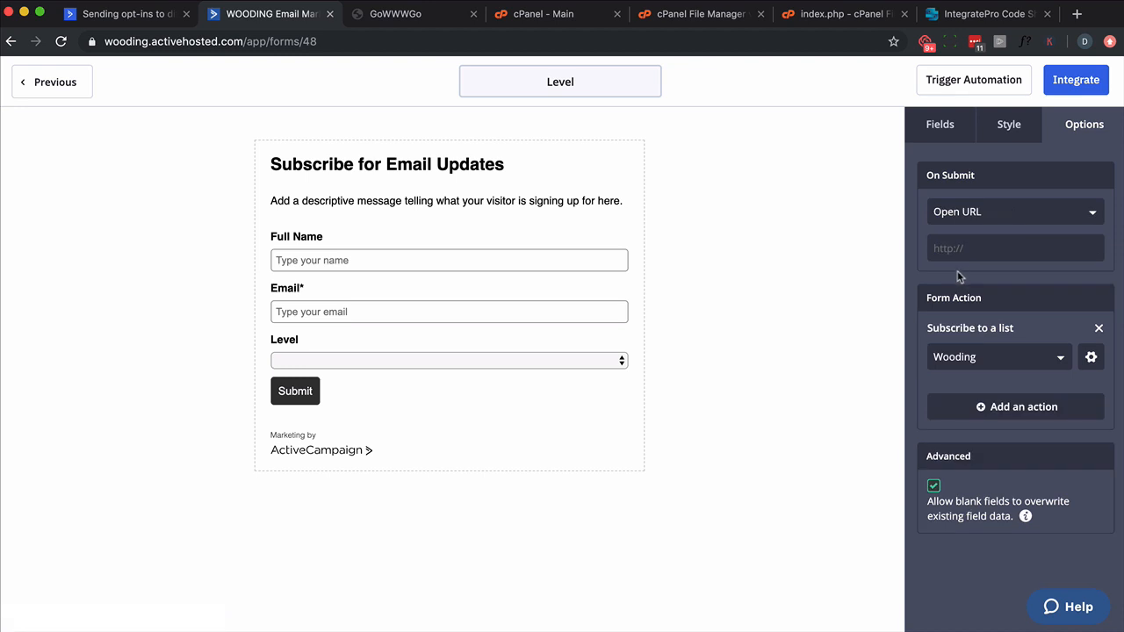
Step: Turn off Opt-in Confirmation for the form's Wooding list subscription and save the form action
left_click(1090, 356)
left_click(716, 290)
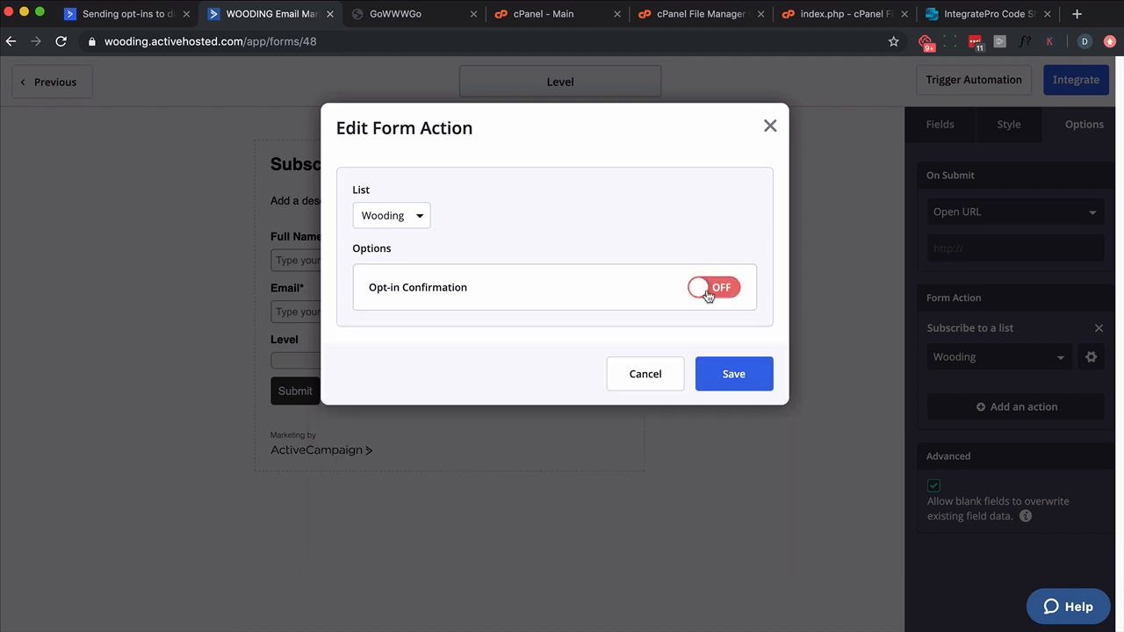
left_click(735, 374)
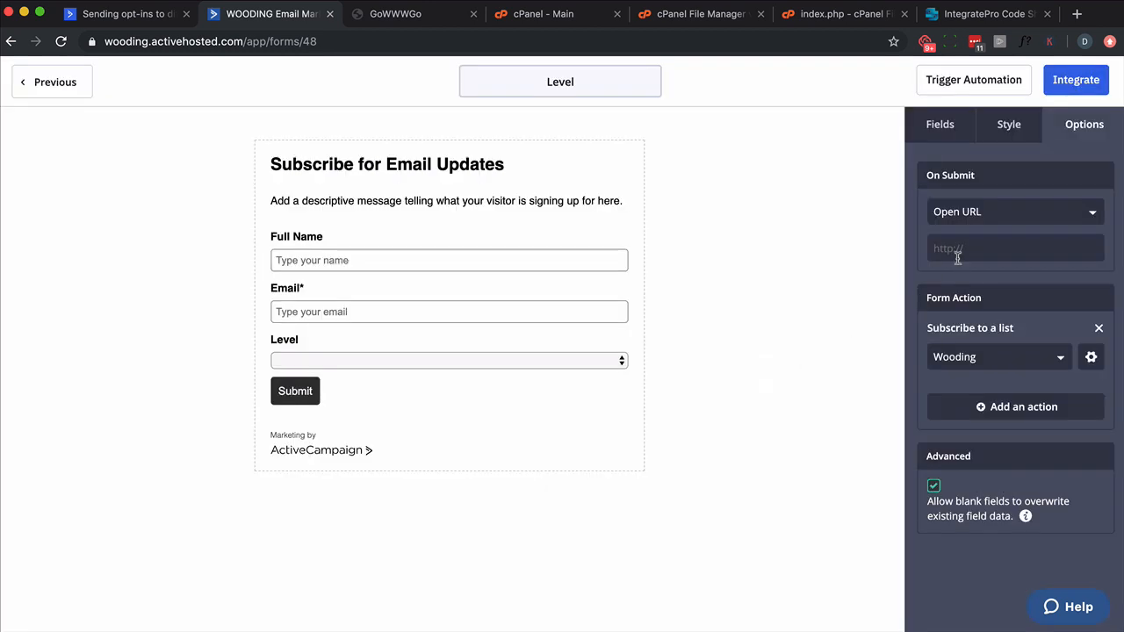
Step: Check the website's level pages by opening gowwwgo.com/wp/first and gowwwgo.com/wp/second
left_click(409, 23)
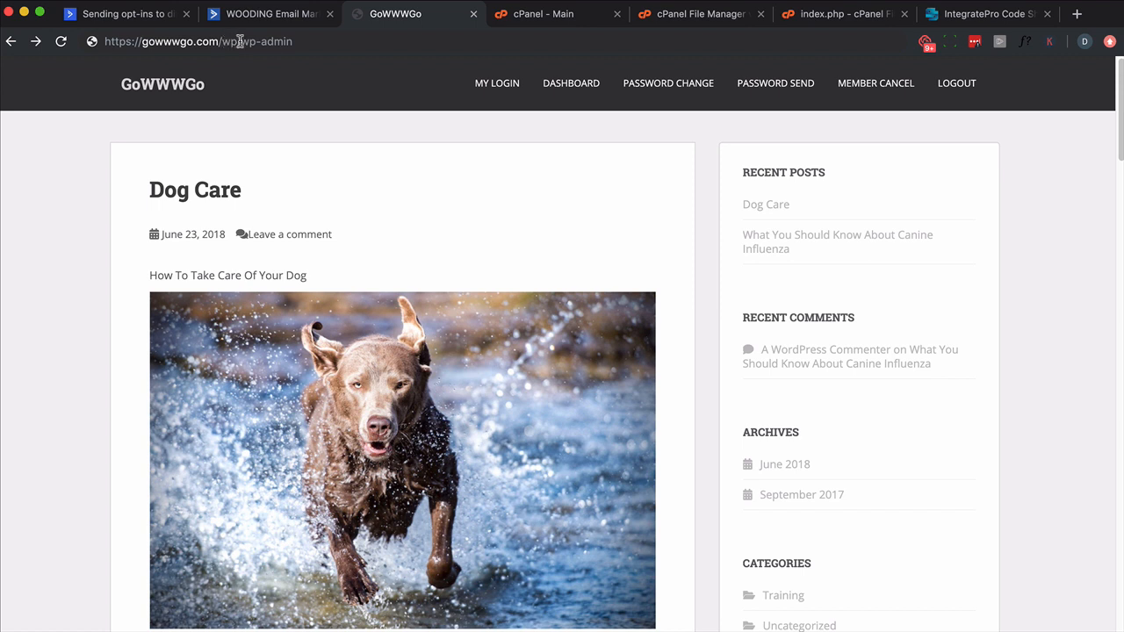
left_click_drag(240, 42, 348, 41)
type("first")
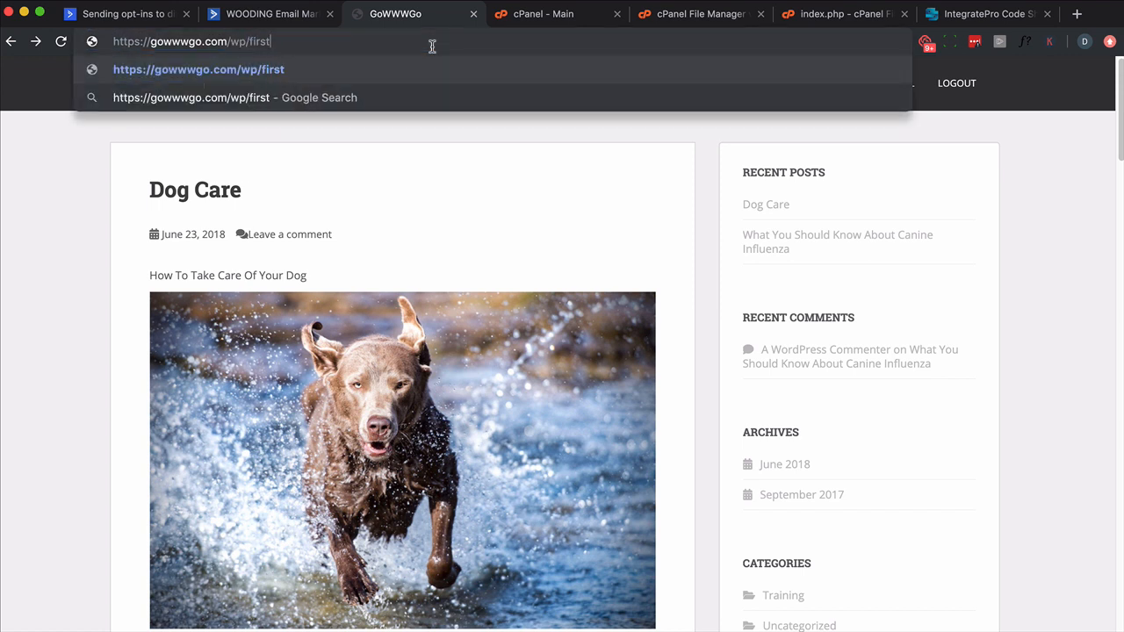
key("Return")
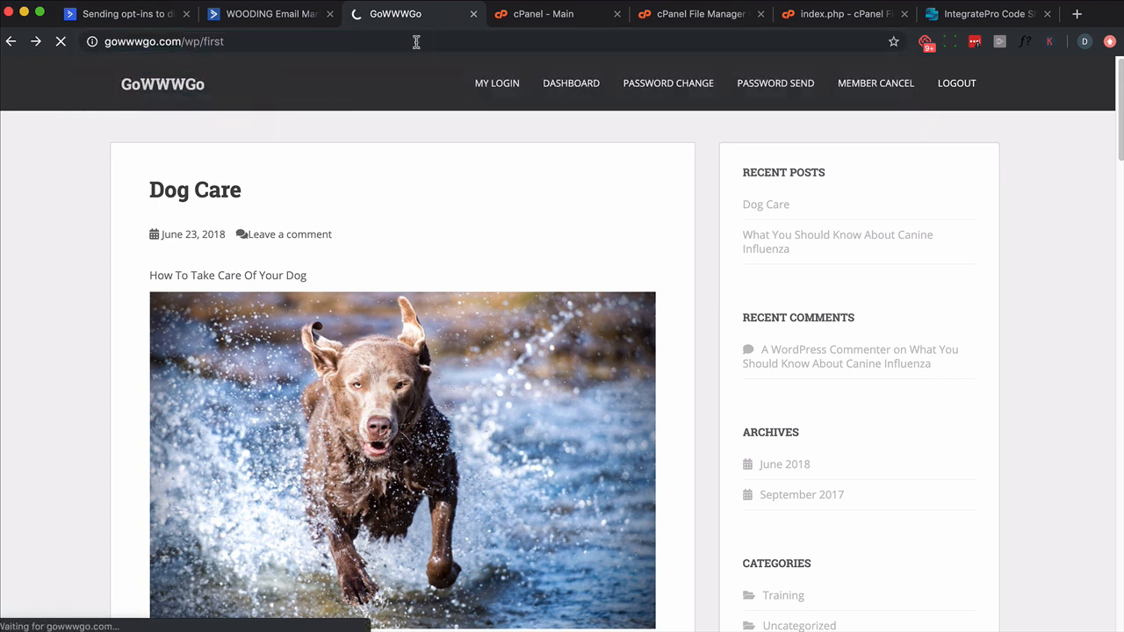
double_click(211, 41)
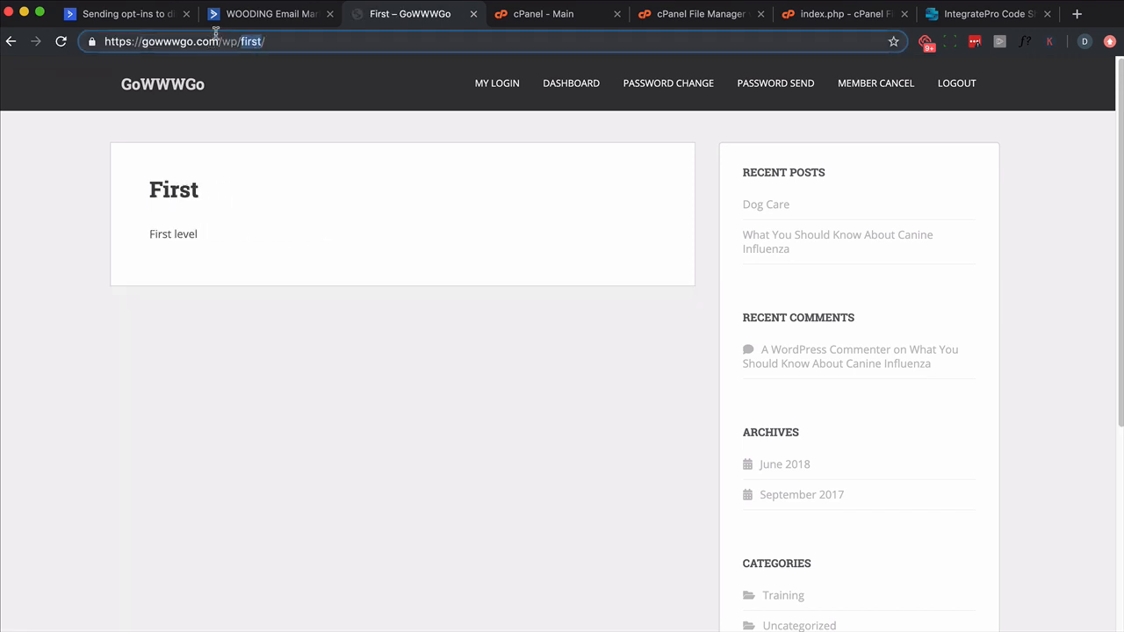
type("second")
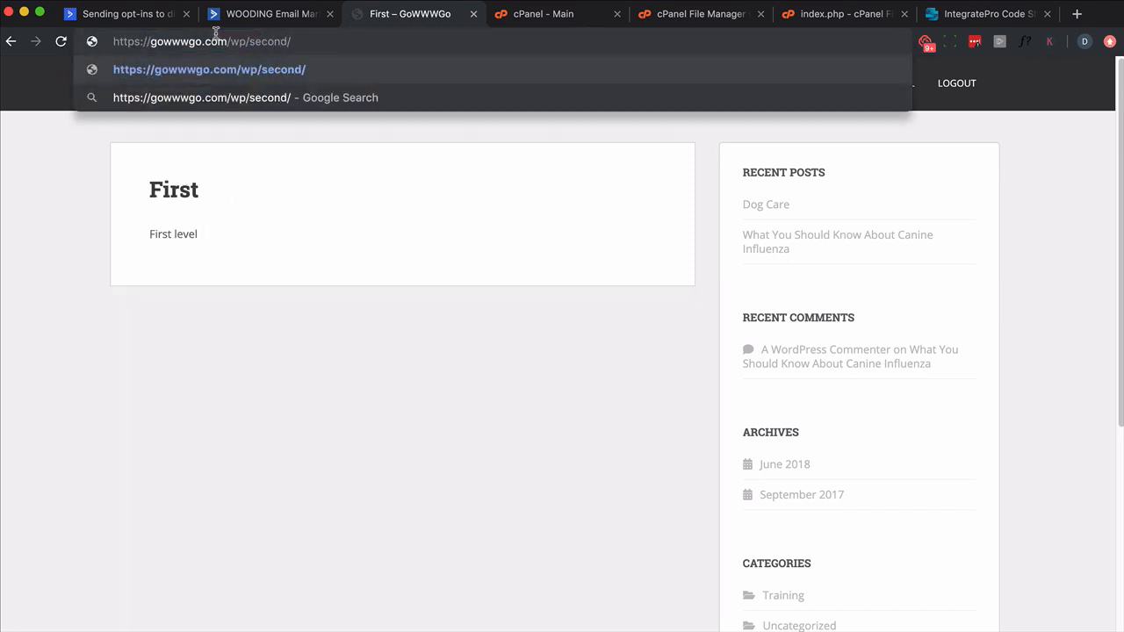
key("Return")
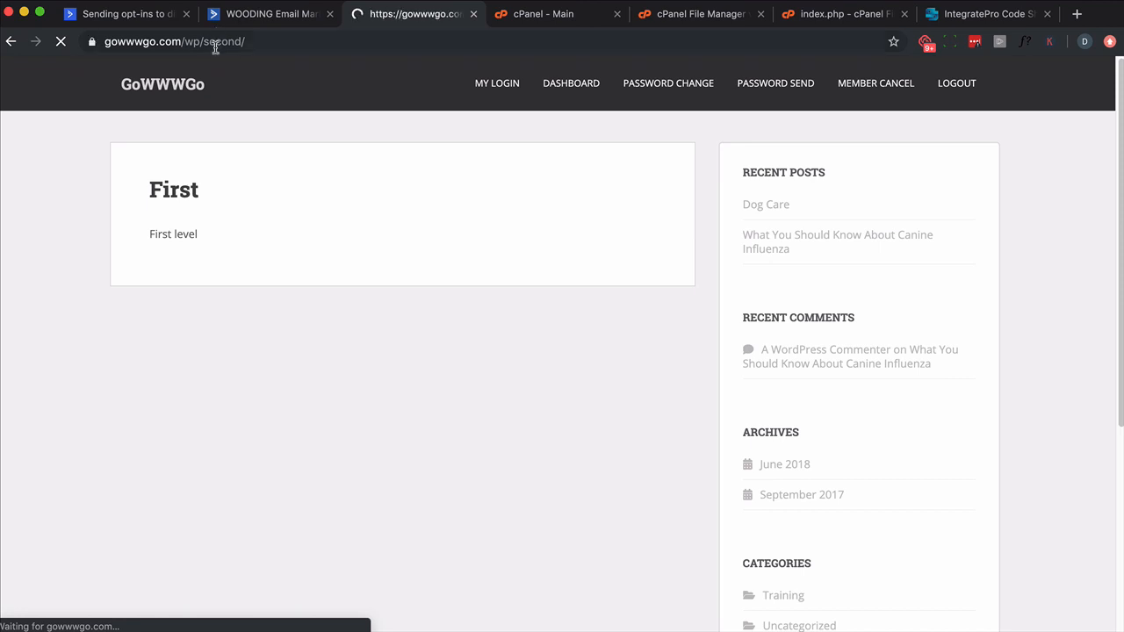
left_click(261, 39)
key("super+c")
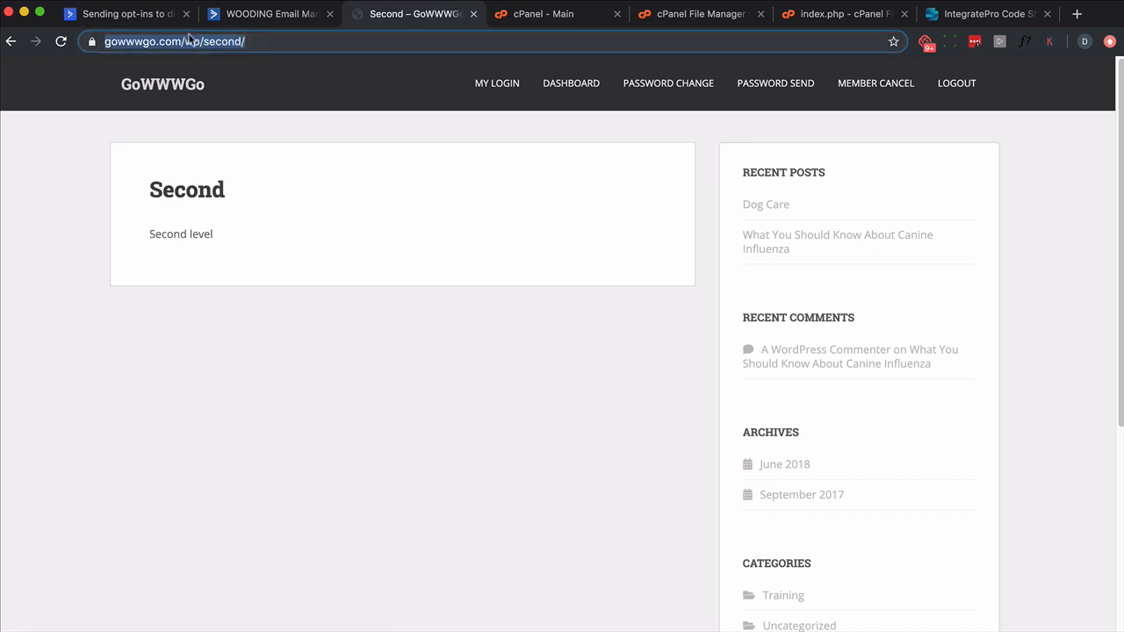
left_click(283, 19)
left_click(949, 250)
key("super+v")
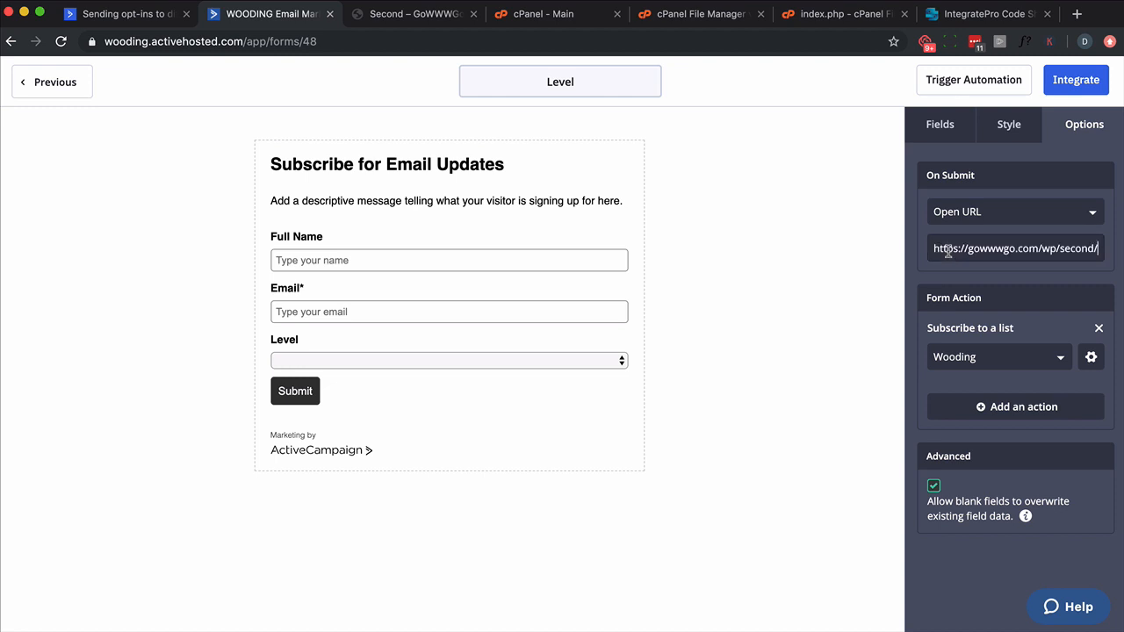
Step: Look up the Level field's personalization tag in the contact fields list, opened in a separate tab
double_click(1067, 249)
left_click_drag(267, 41, 67, 29)
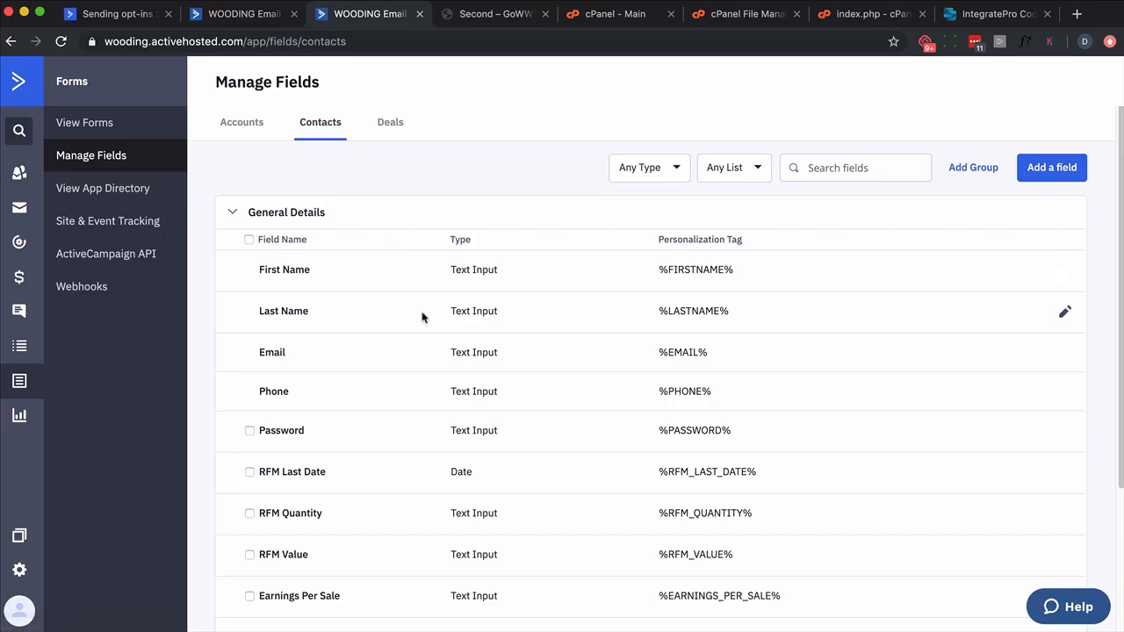
scroll(421, 316, "down", 3)
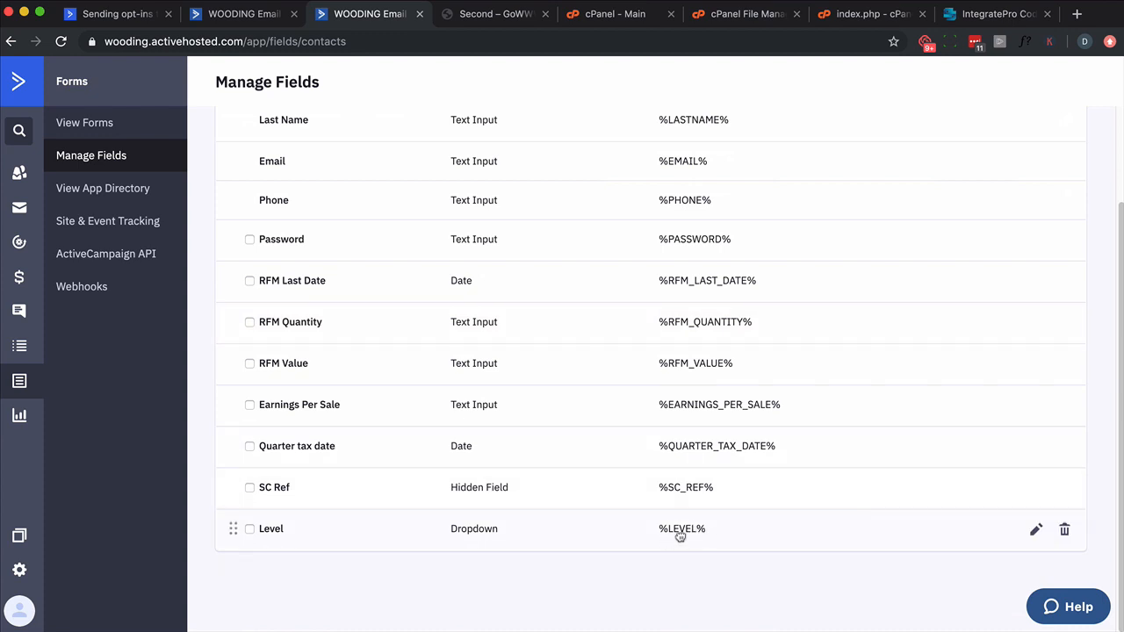
left_click(227, 17)
double_click(1060, 248)
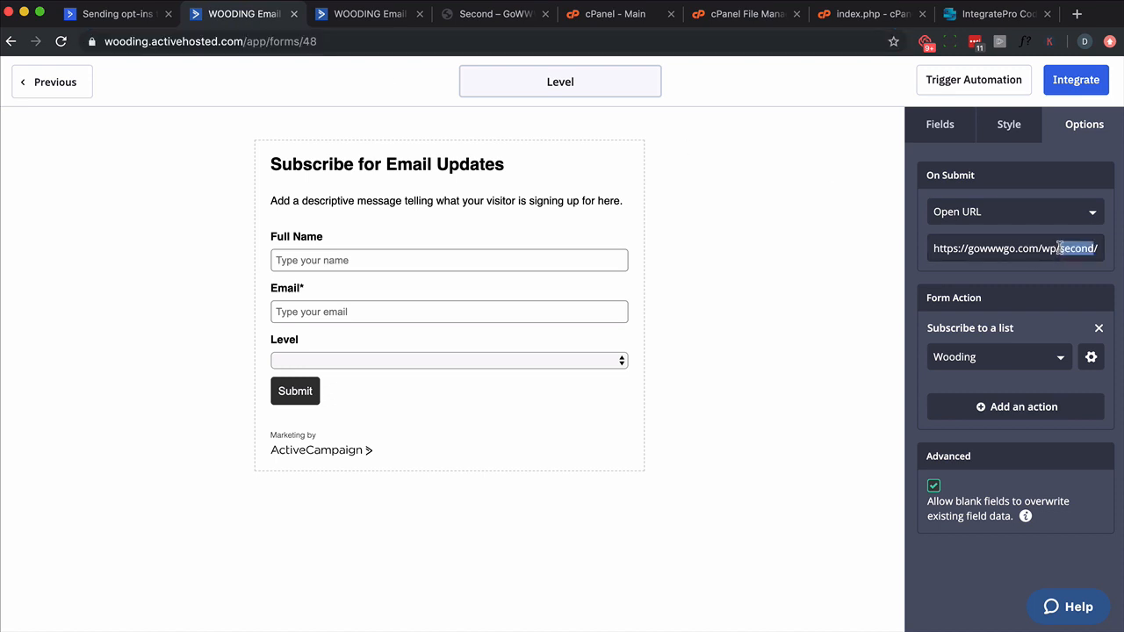
type("%LEL")
type("VEL")
type("%")
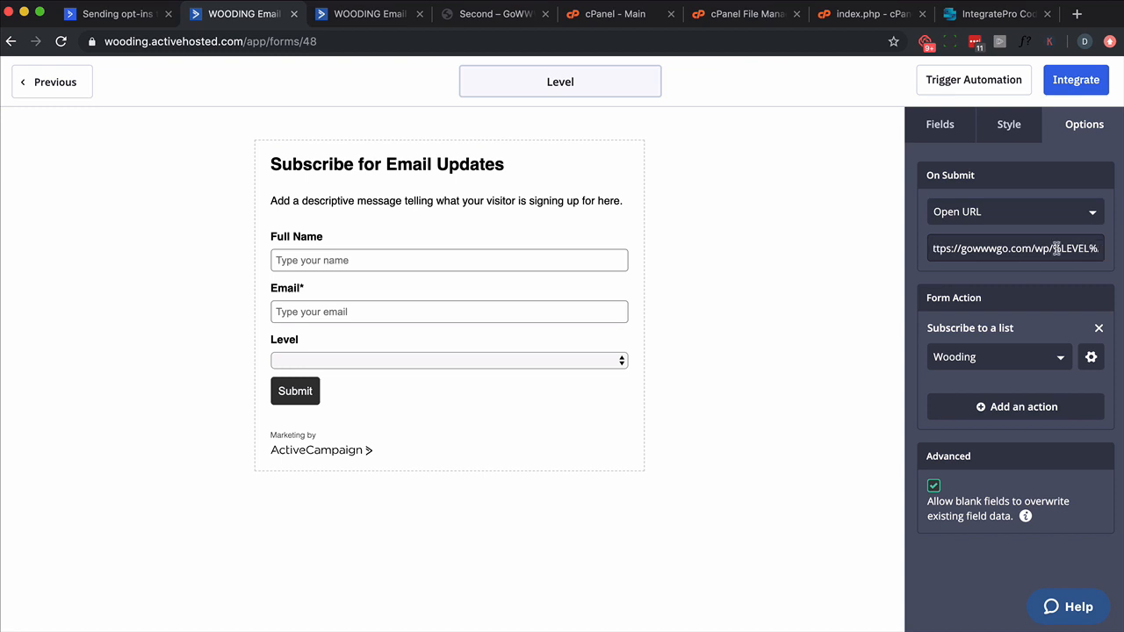
key("Right")
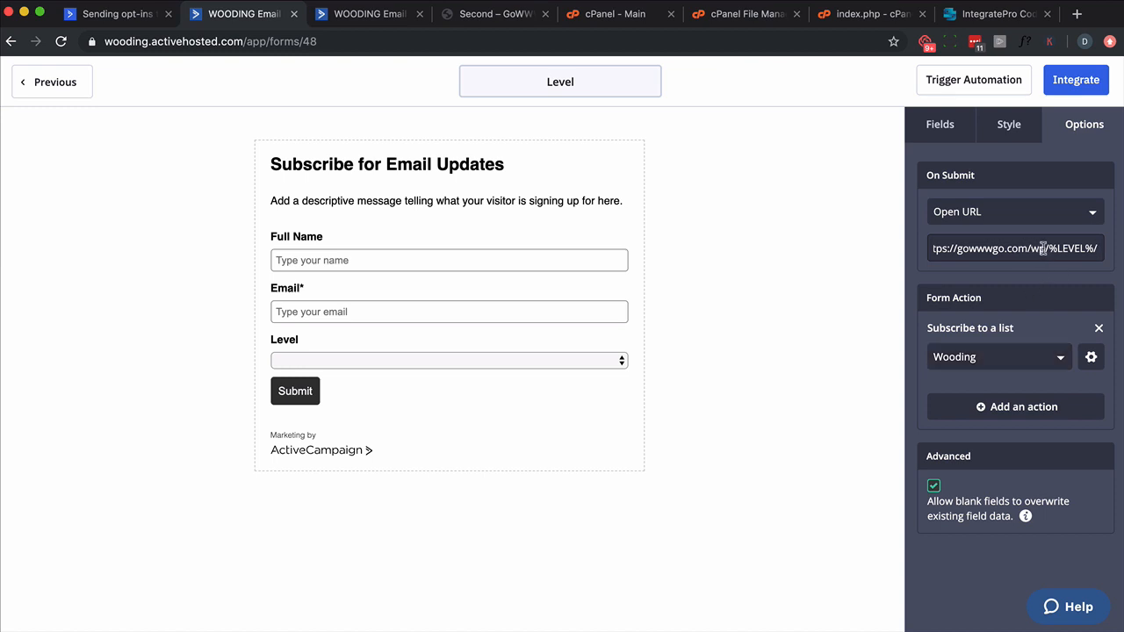
left_click_drag(1049, 248, 1095, 251)
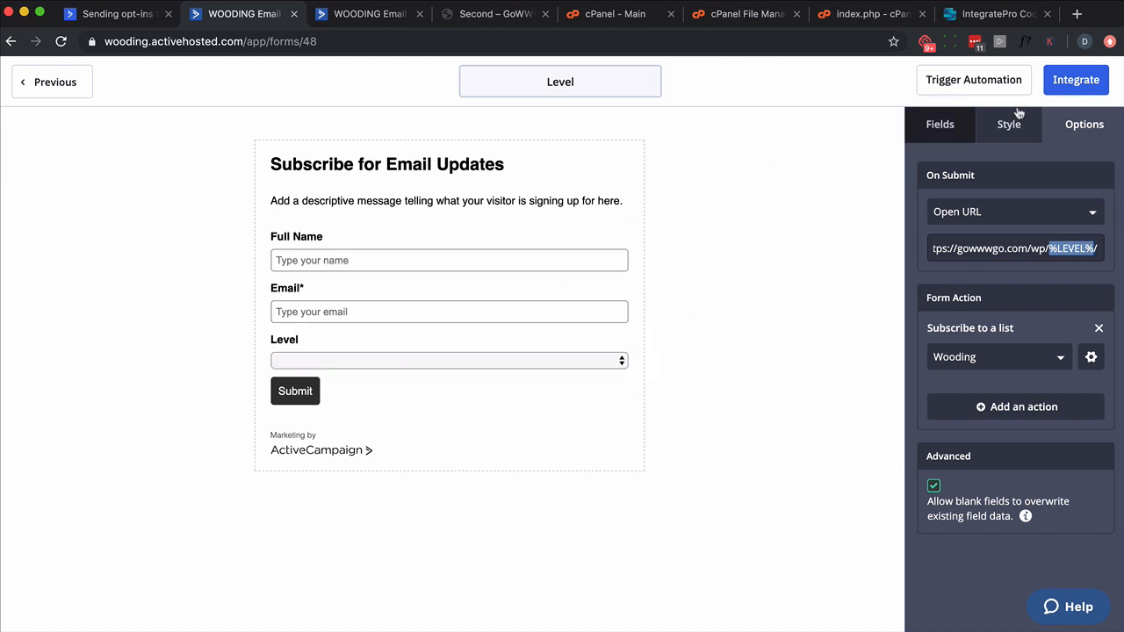
Step: Proceed to the form's integration options, copy its shareable link and open that link in a new tab
left_click(1088, 91)
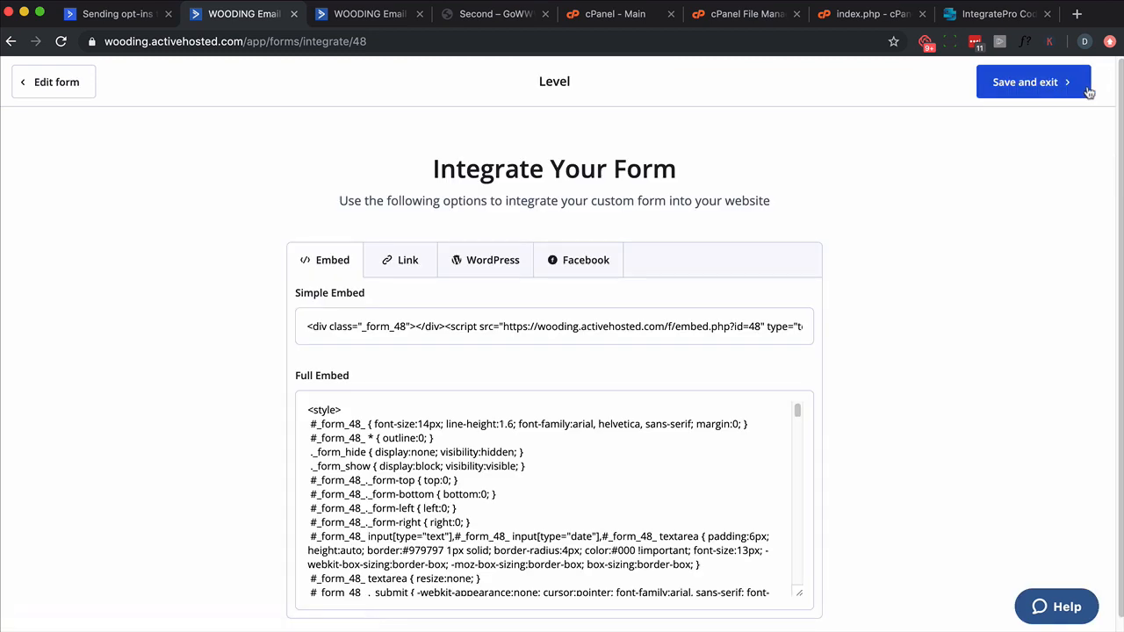
left_click(404, 261)
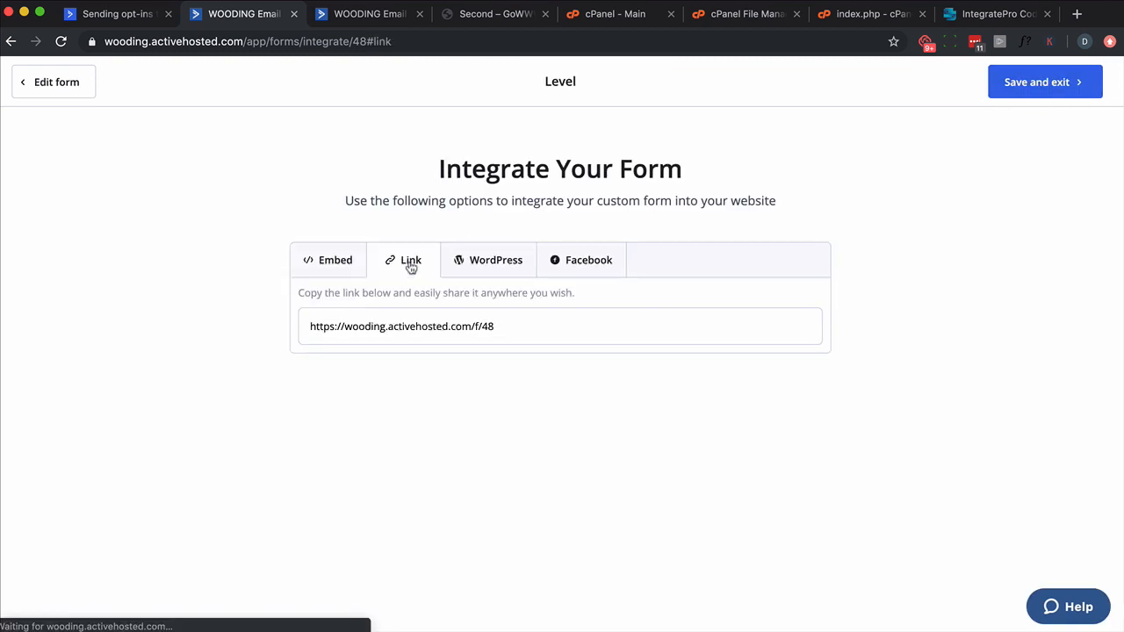
left_click(412, 326)
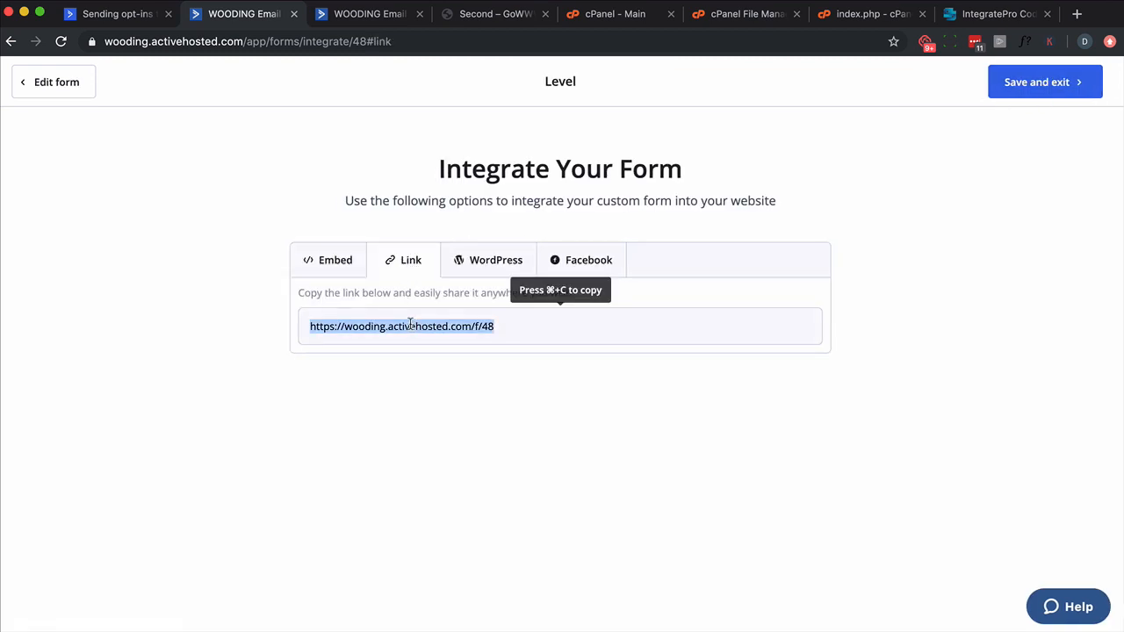
key("super+c")
key("super+t")
key("super+v")
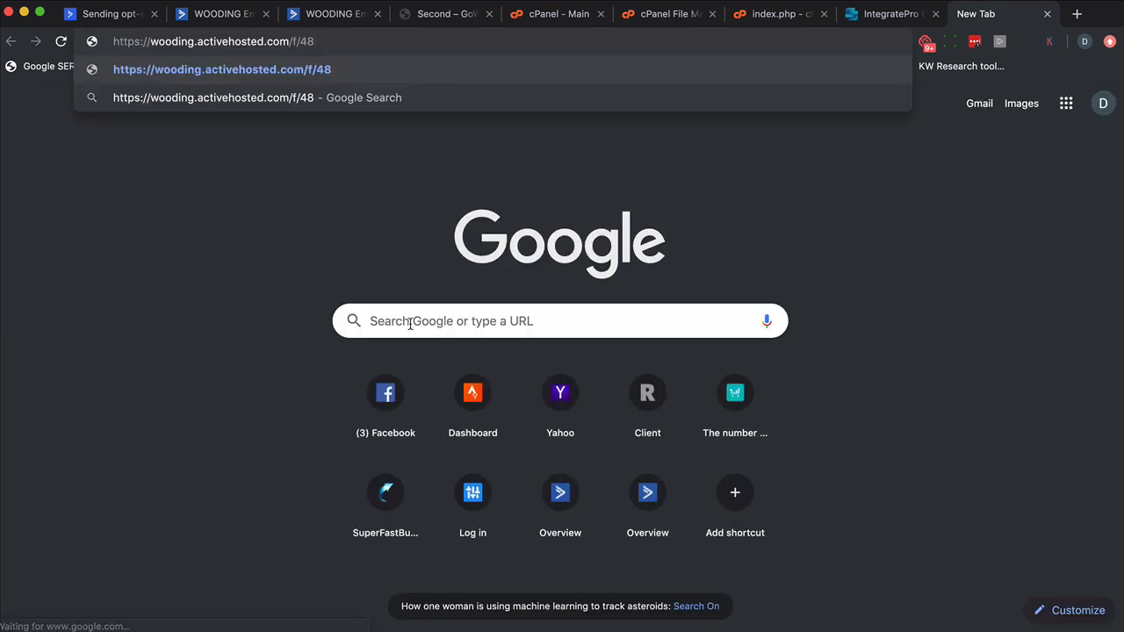
key("Return")
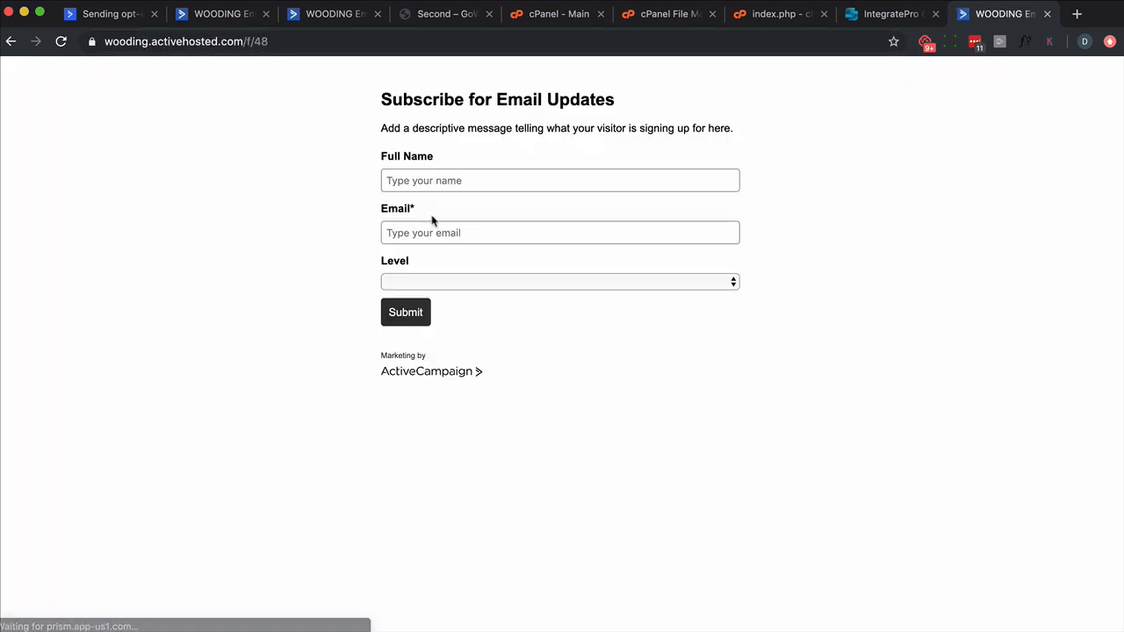
Step: Test the public form by entering a name and email, choosing First as the Level, and submitting it
left_click(431, 182)
type("Dave")
key("Tab")
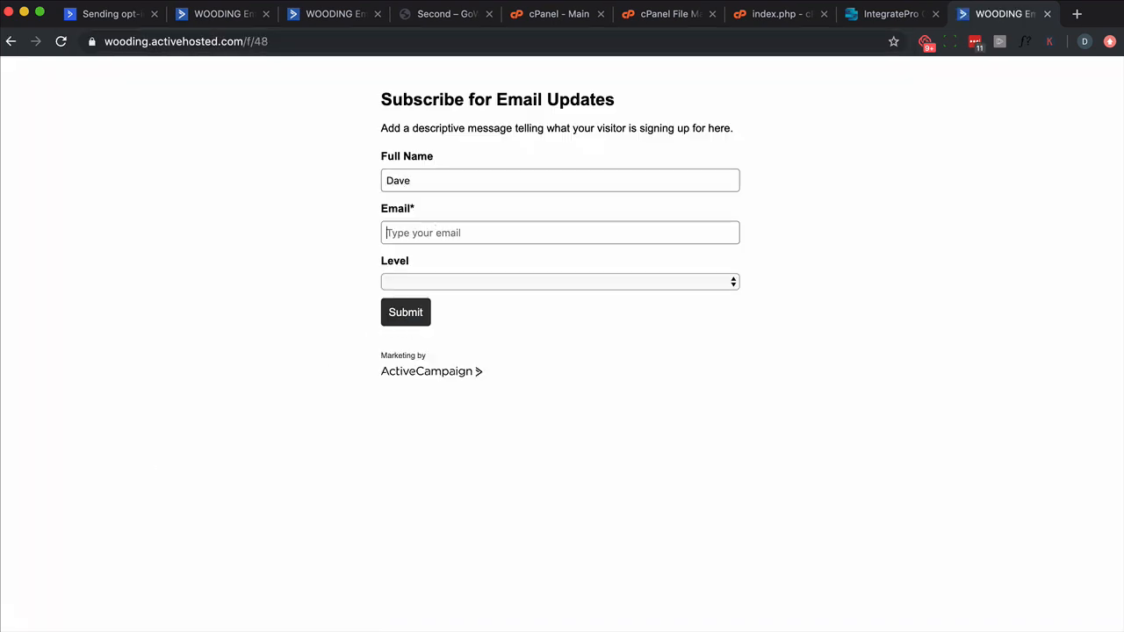
left_click(476, 282)
left_click(475, 298)
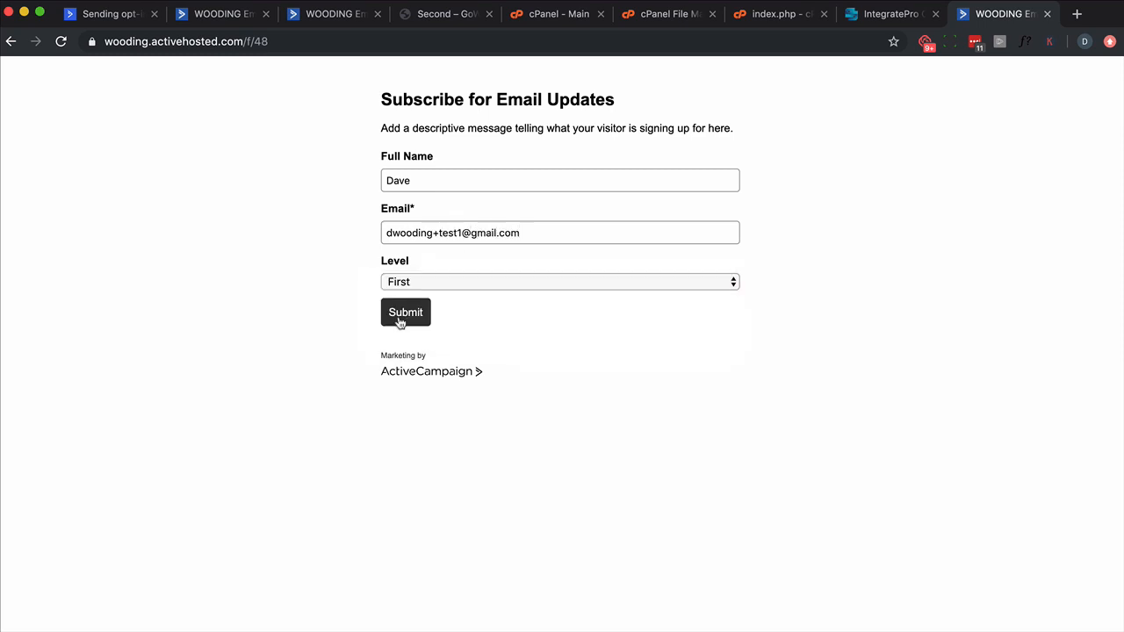
left_click(397, 318)
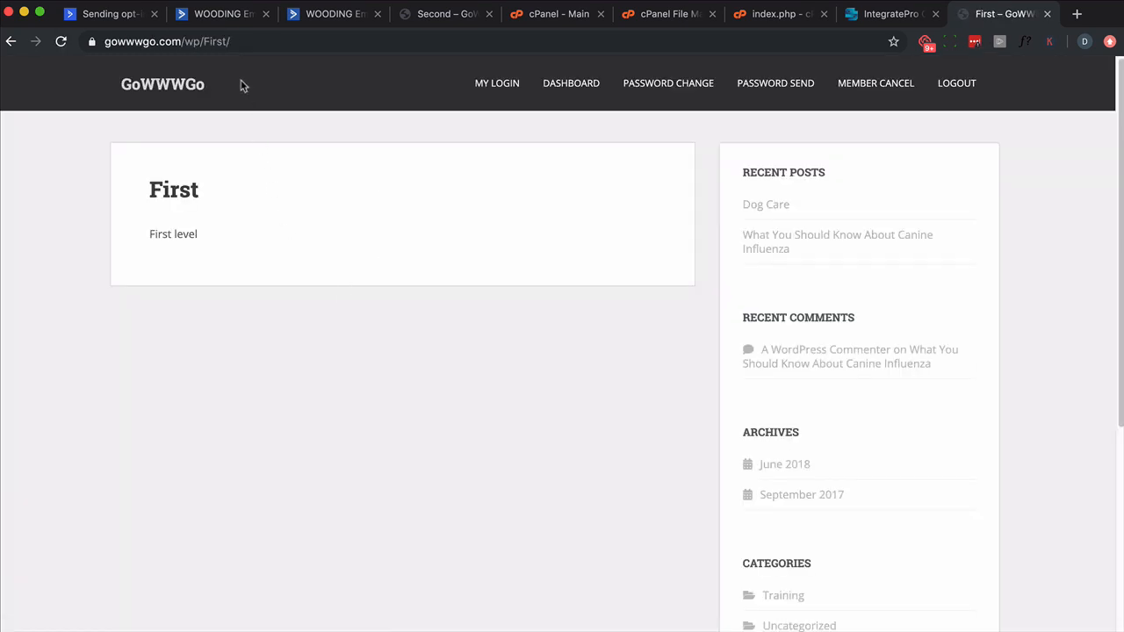
Step: Return to the public form and resubmit it with Third as the Level
left_click(13, 44)
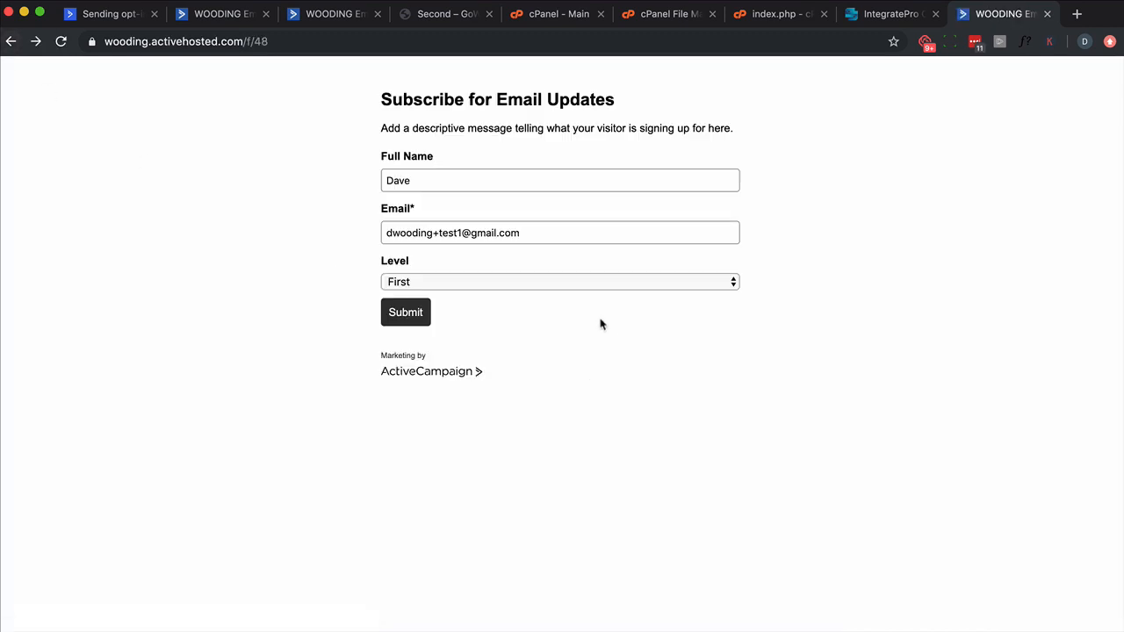
left_click(516, 281)
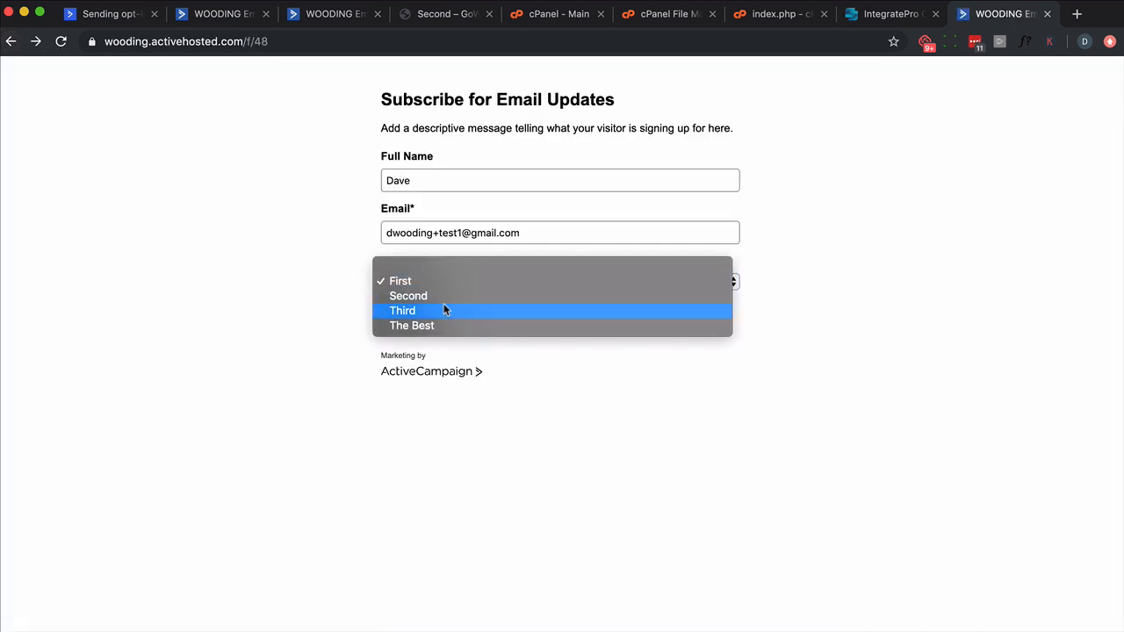
left_click(443, 309)
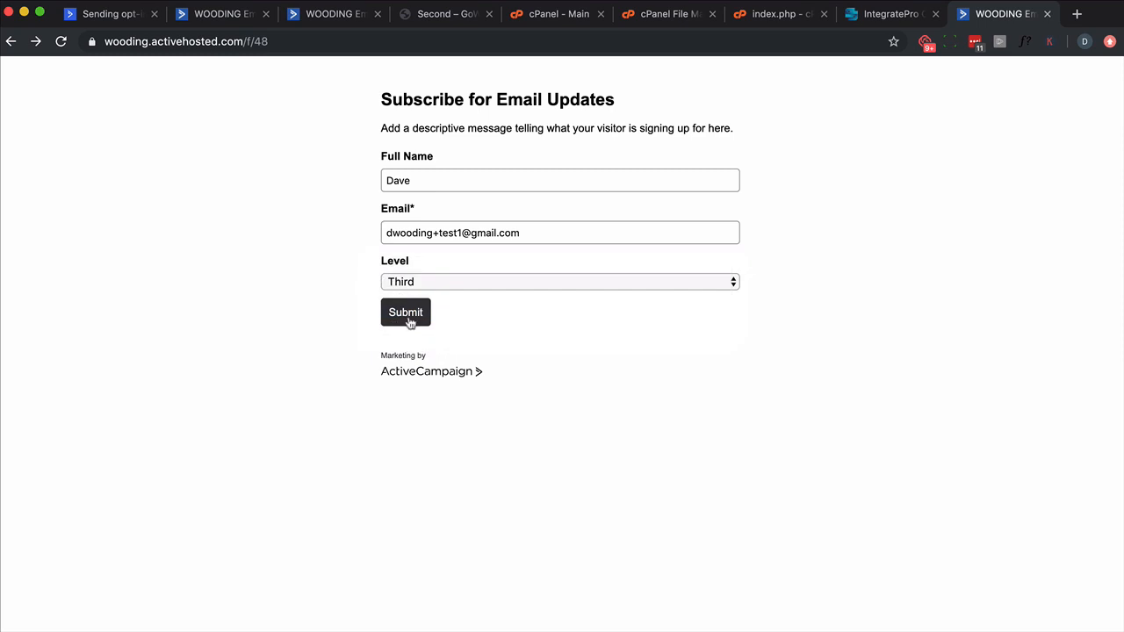
left_click(407, 318)
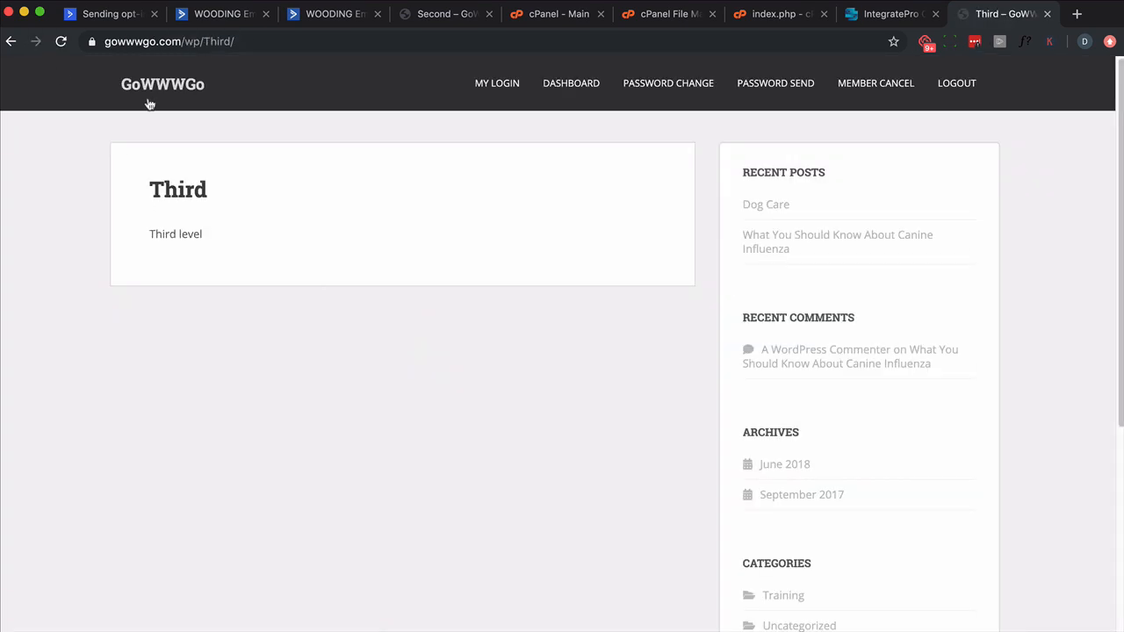
Step: Resubmit the form with The Best as the Level, examine the space encoding in the redirected address, and return to the form
left_click(10, 42)
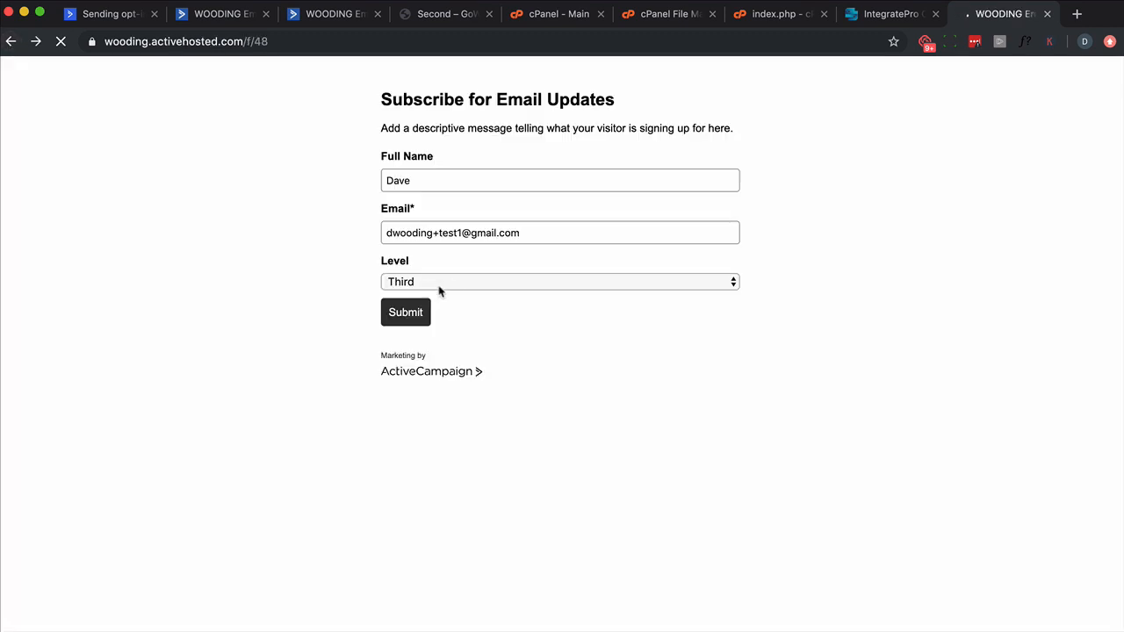
left_click(445, 279)
left_click(420, 297)
left_click(398, 314)
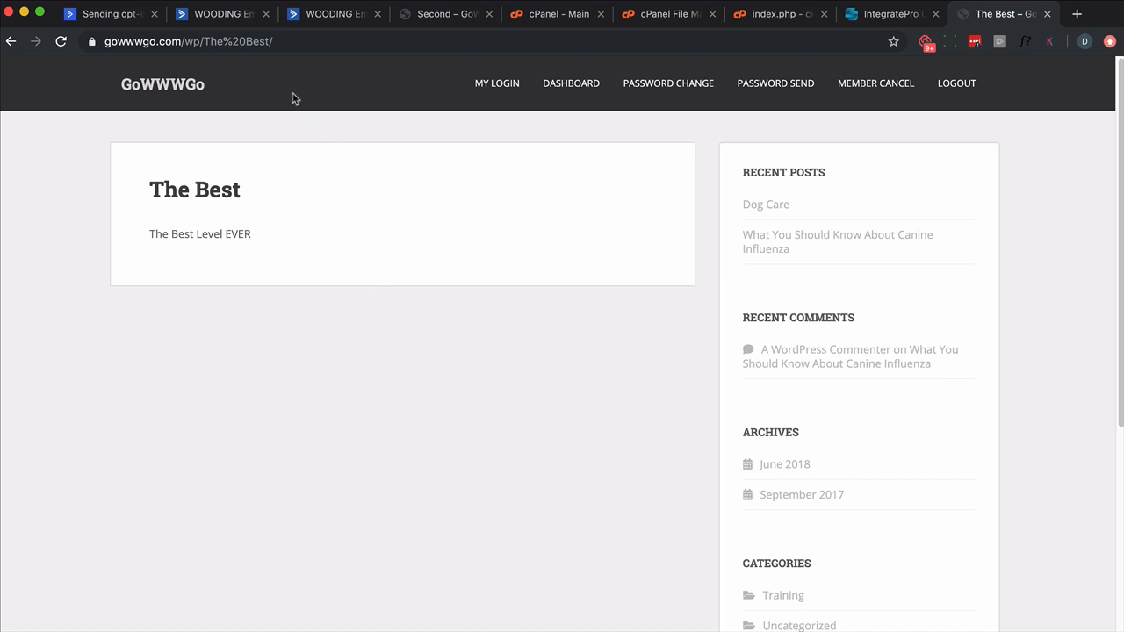
left_click_drag(222, 40, 244, 40)
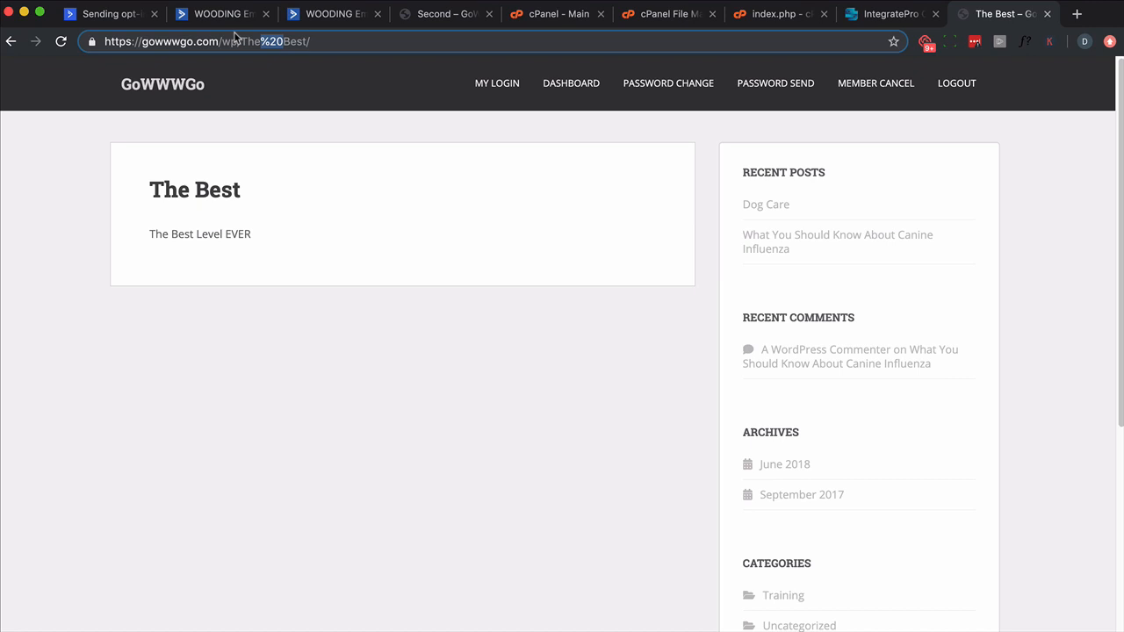
left_click(11, 41)
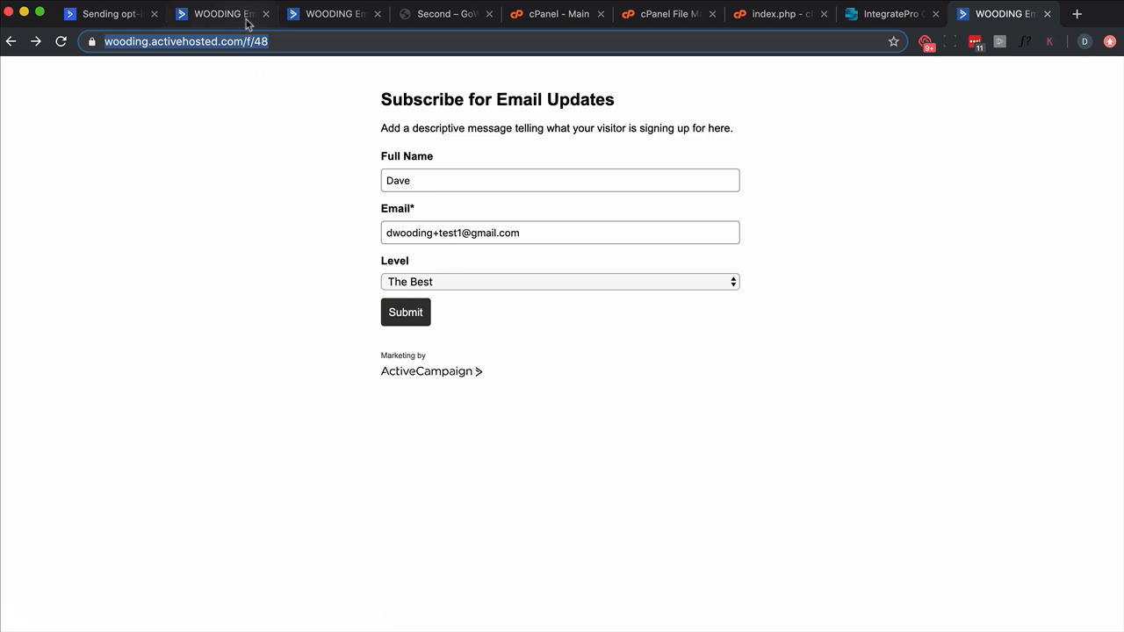
Step: Rename the Level field's First, Second and Third options to Gold, Silver and Bronze, and save the field
key("super+bracketright")
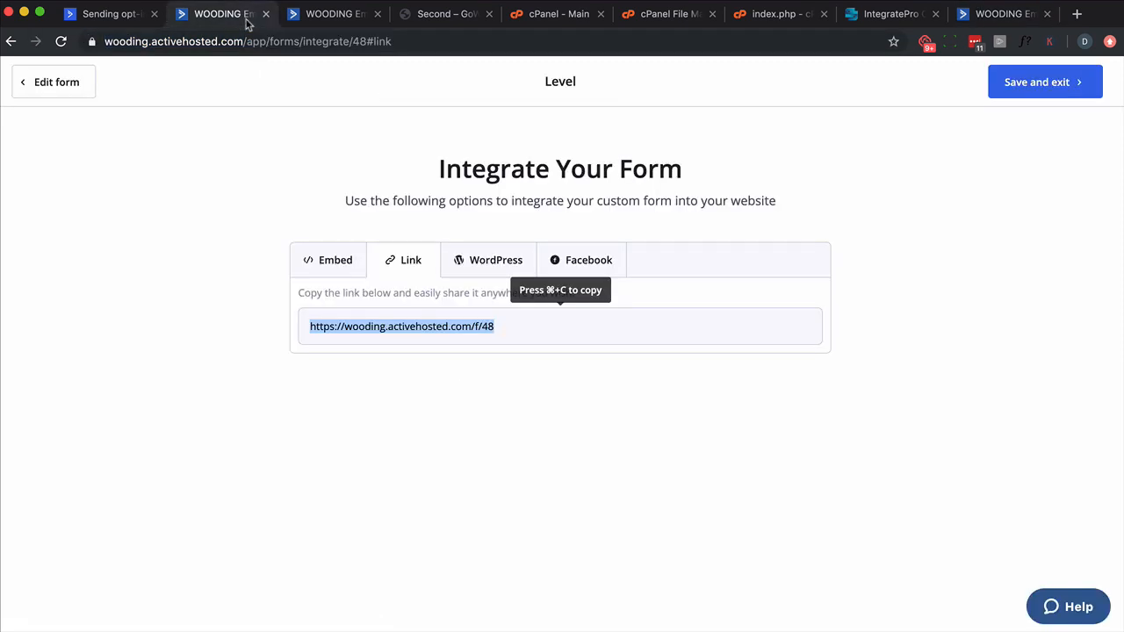
left_click(316, 14)
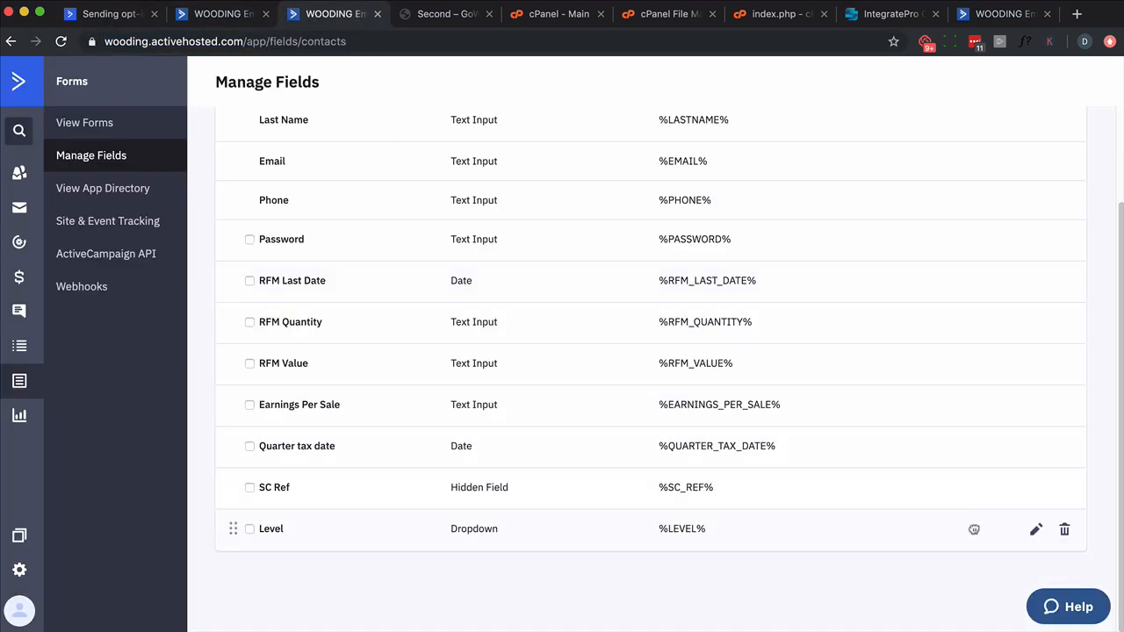
left_click(1034, 530)
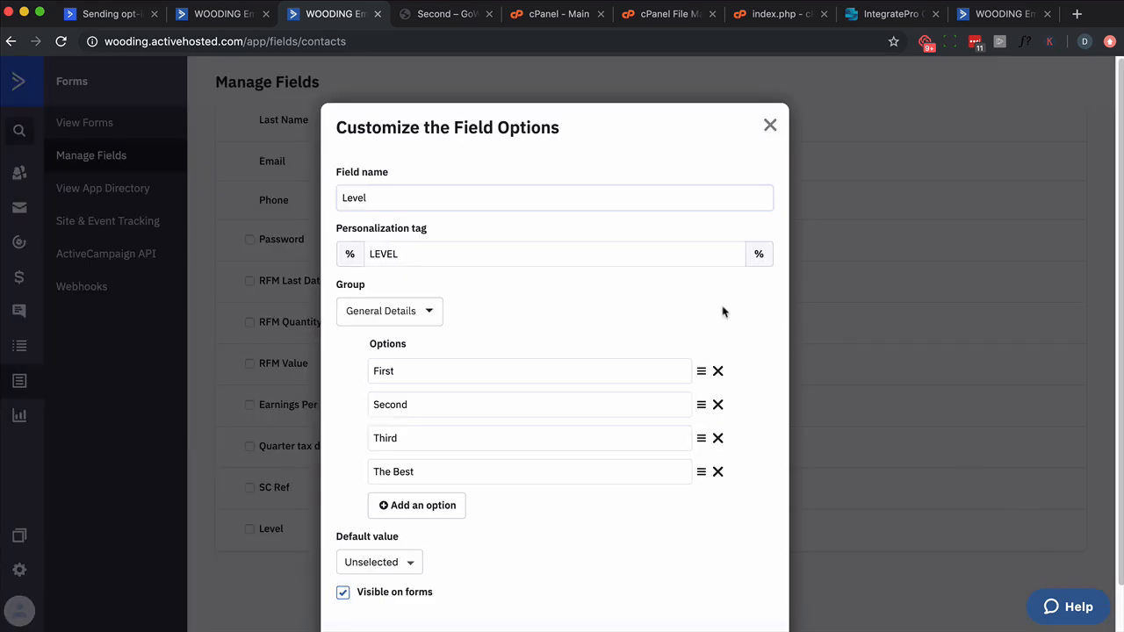
double_click(419, 367)
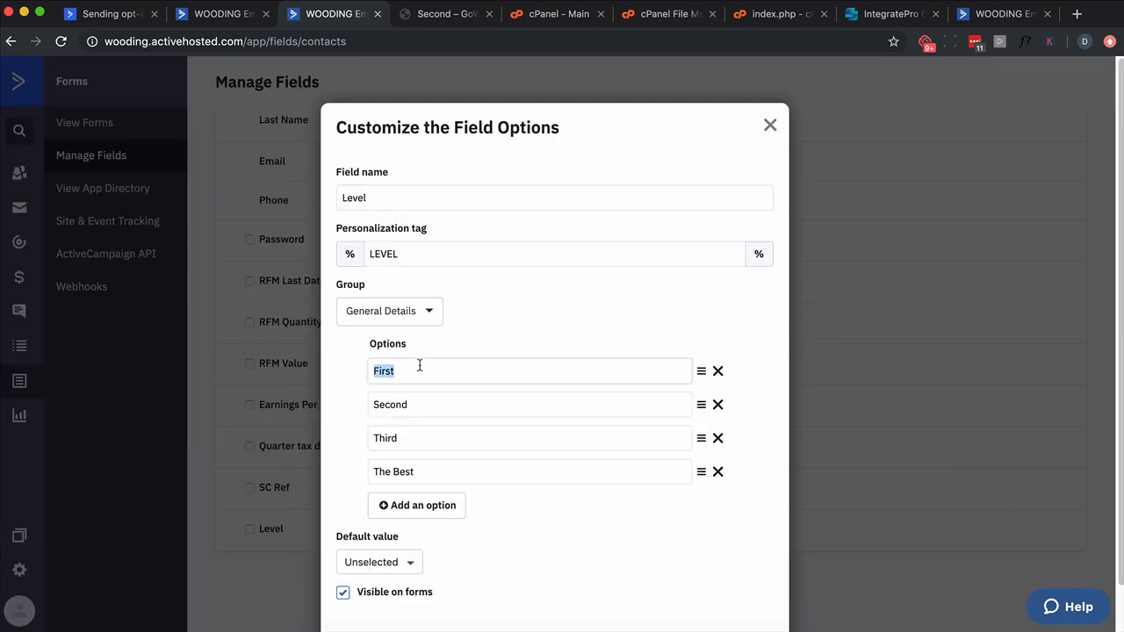
type("Gold")
double_click(400, 406)
type("Si")
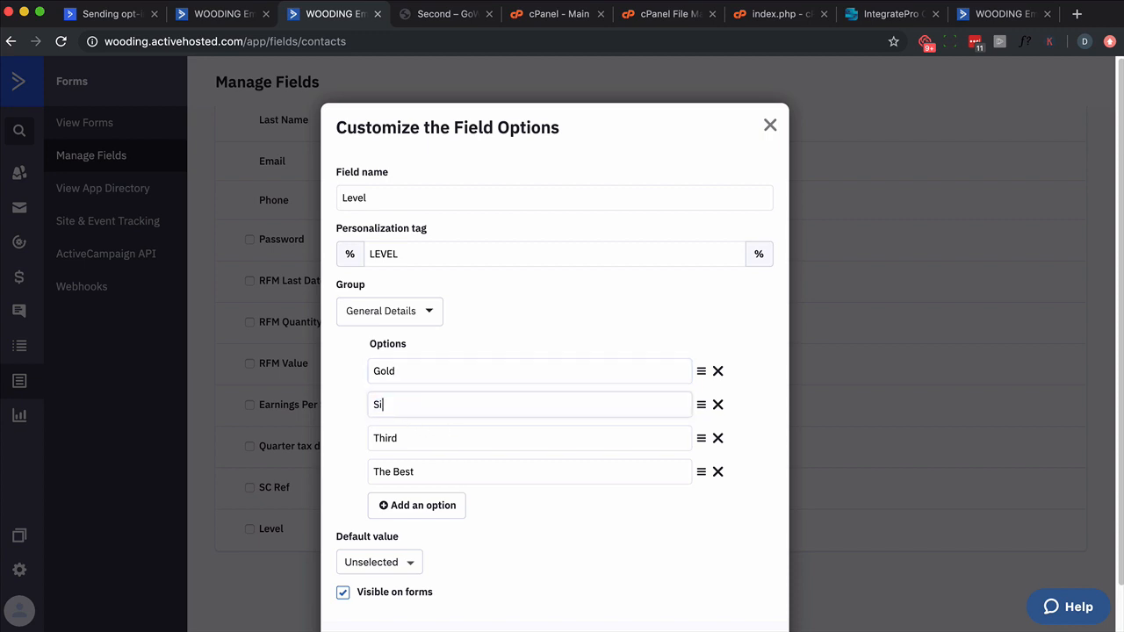
type("lver")
double_click(386, 438)
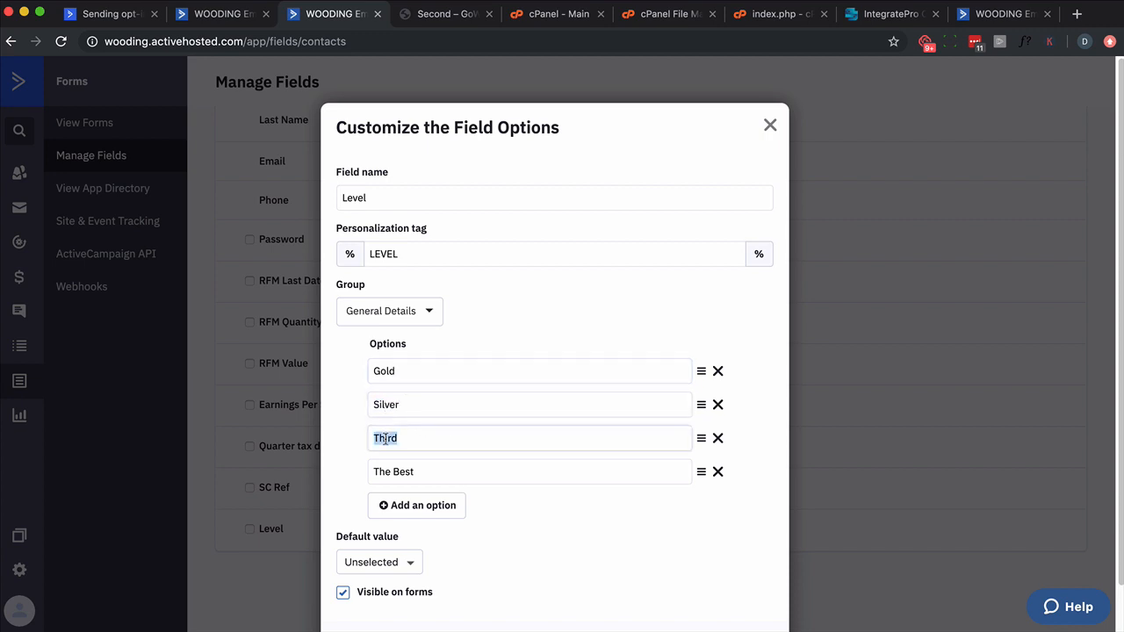
type("Bronze")
scroll(632, 391, "down", 1)
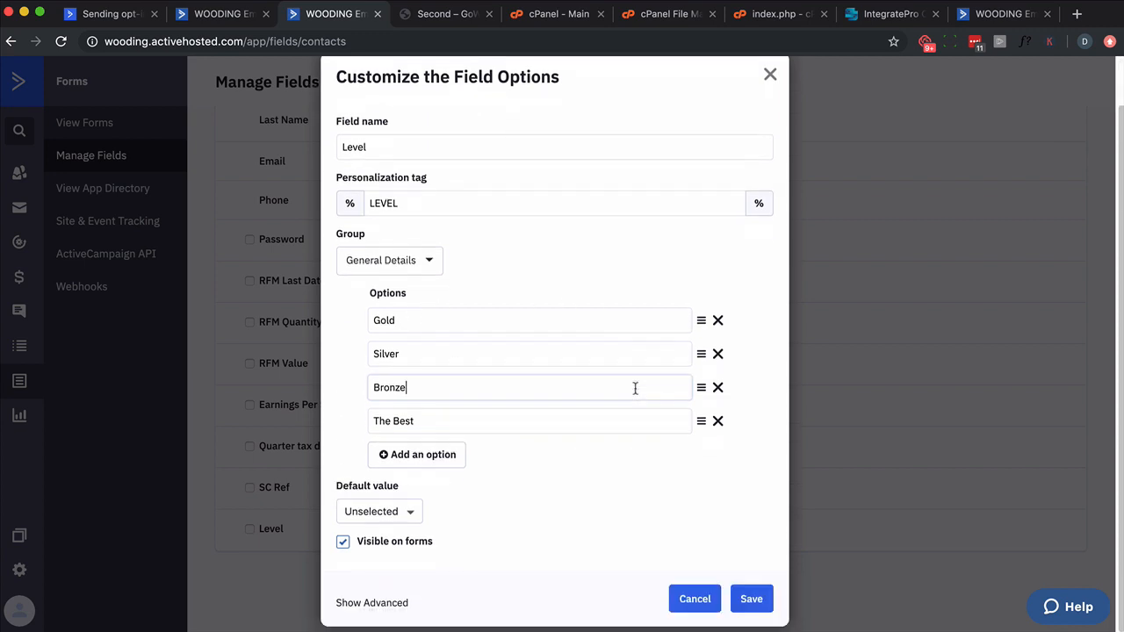
left_click(754, 614)
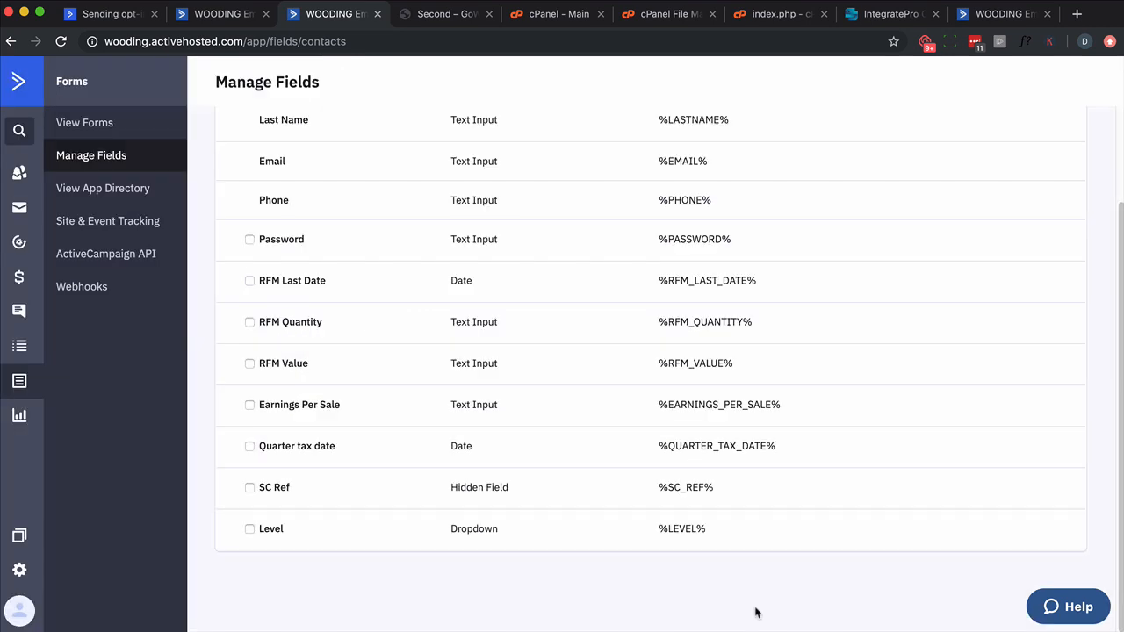
Step: Reload the public form, fill in the name and email, submit it with Gold as the Level, and return to the form
left_click(1010, 15)
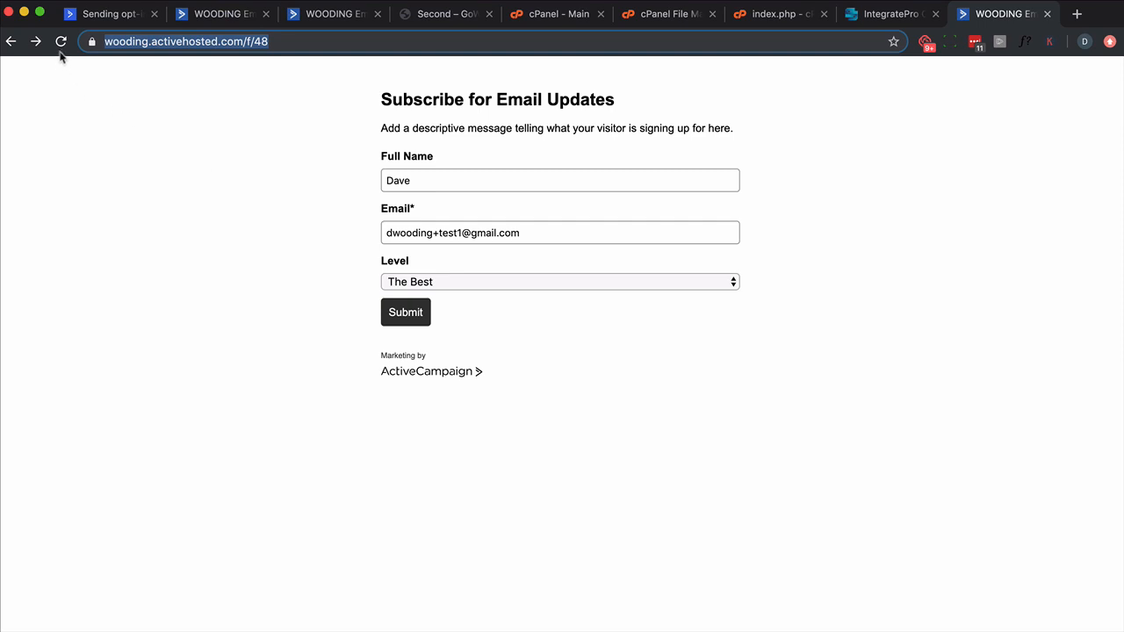
left_click(60, 42)
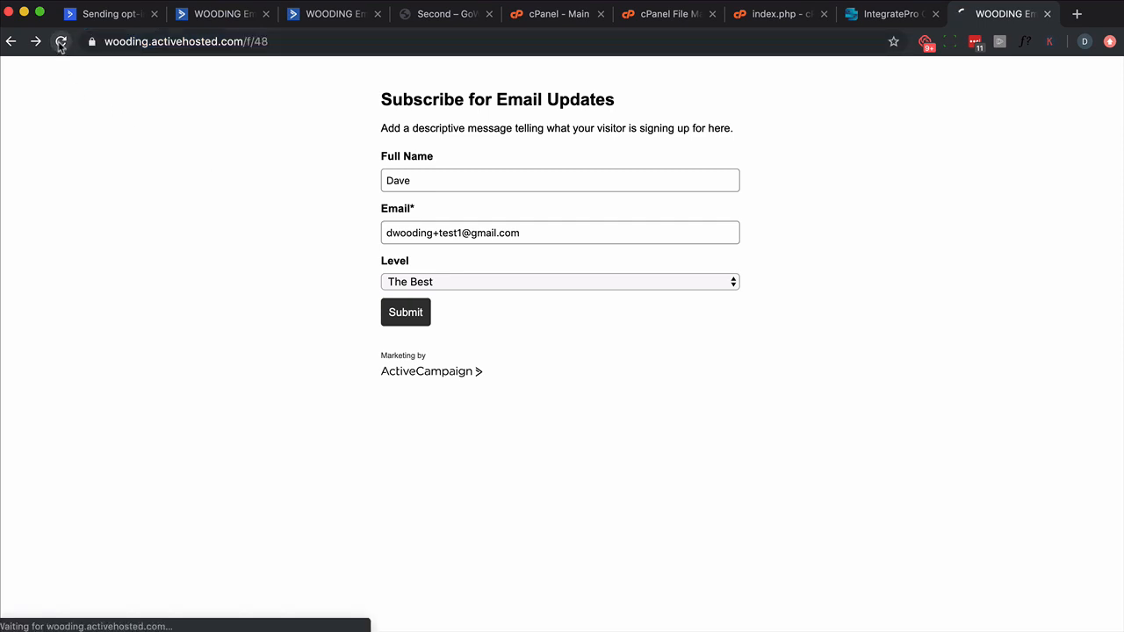
left_click(446, 178)
type("Dave")
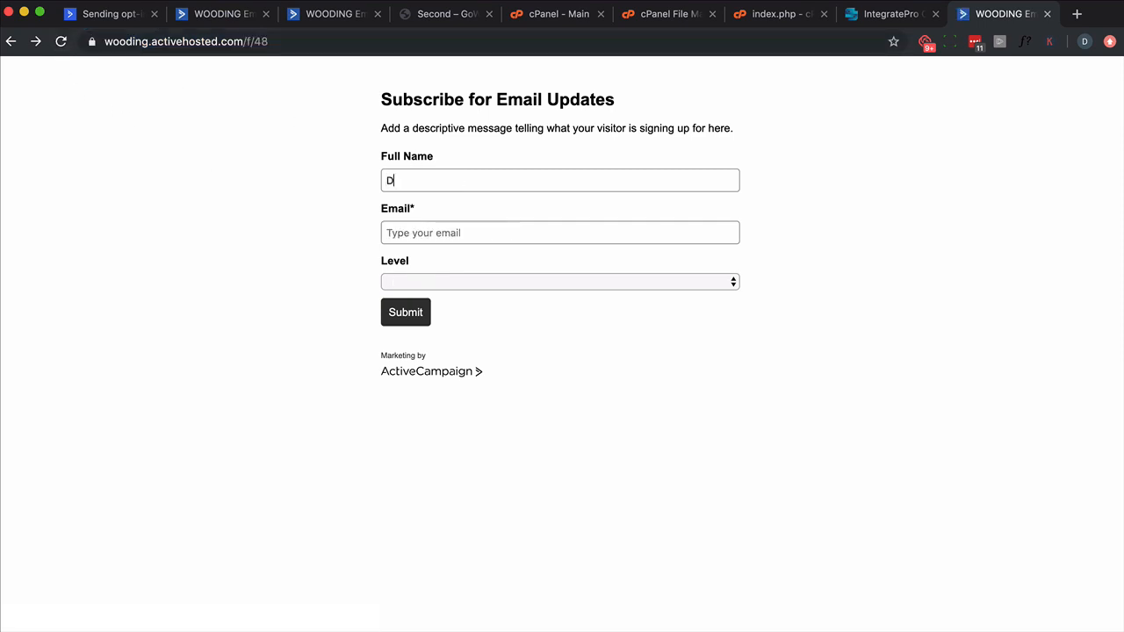
key("Tab")
left_click(470, 284)
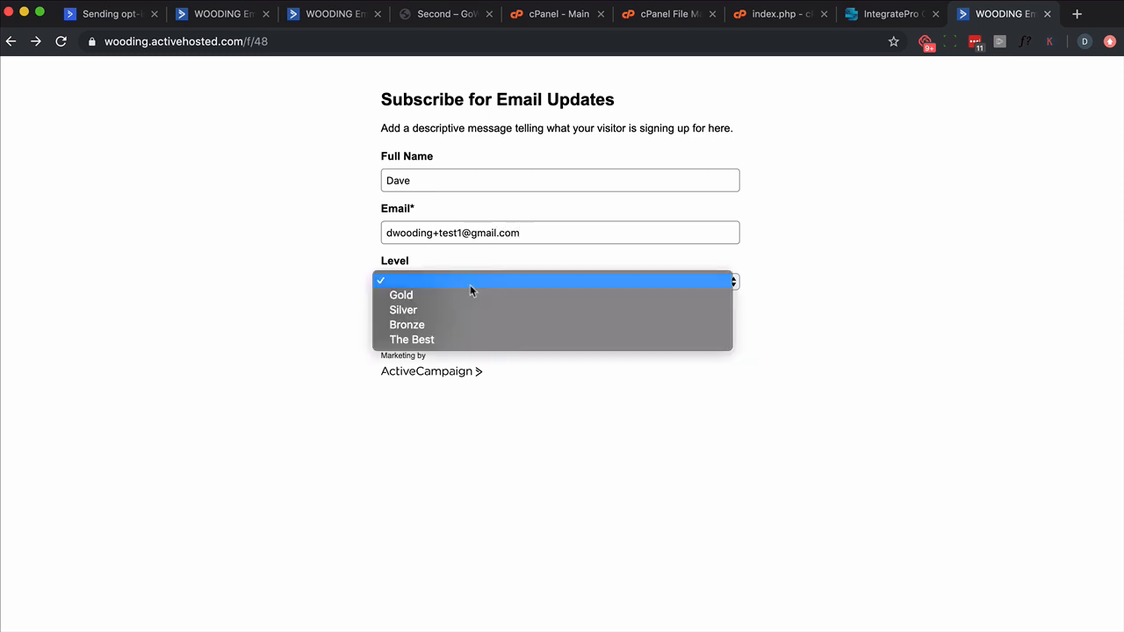
left_click(421, 293)
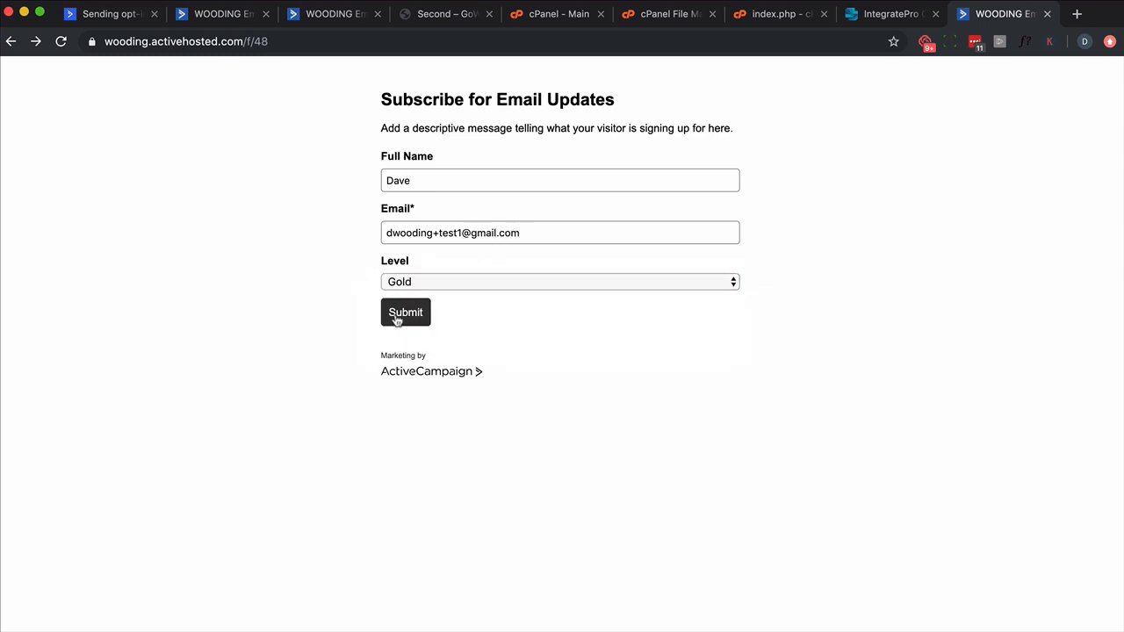
left_click(399, 316)
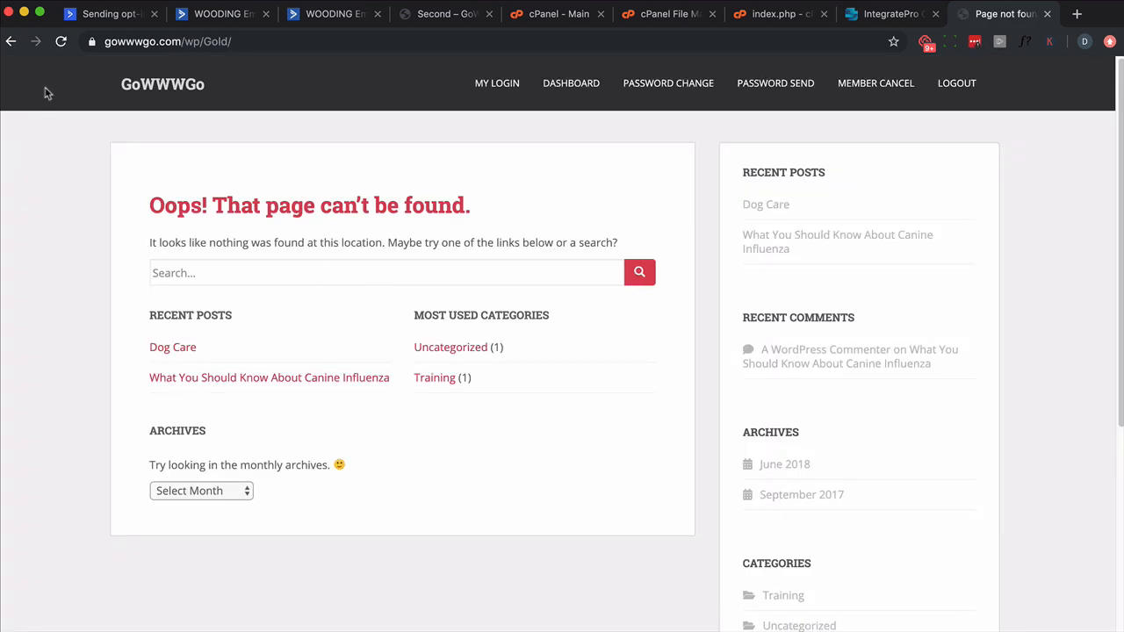
left_click(10, 42)
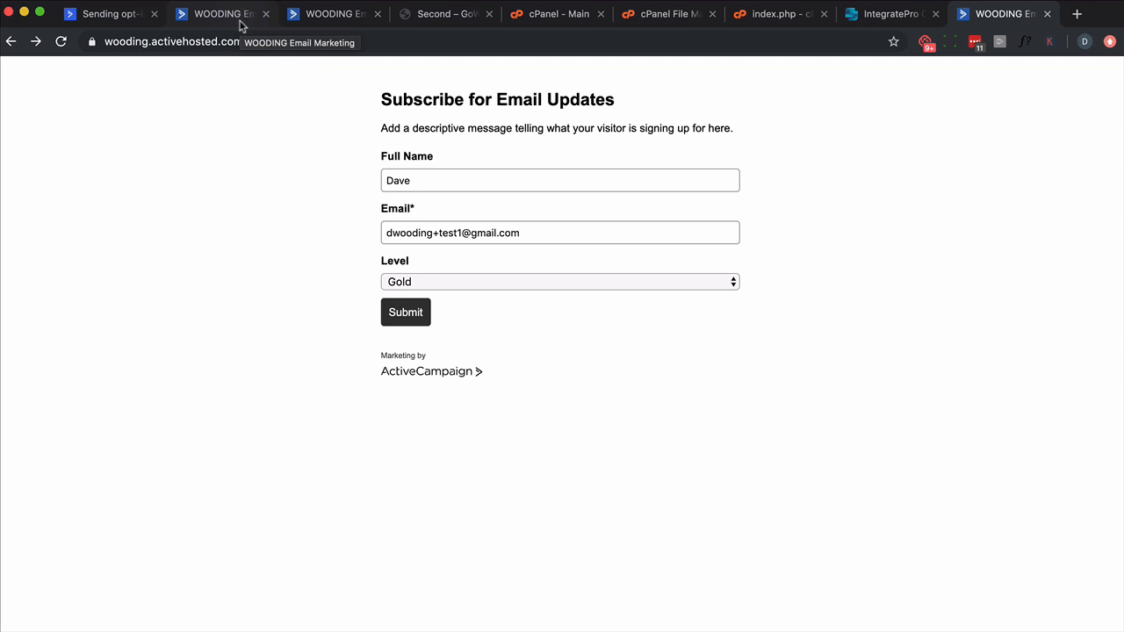
Step: Open the Level form's submission options in the form editor and examine the wp/%LEVEL%/ part of the redirect address
left_click(309, 14)
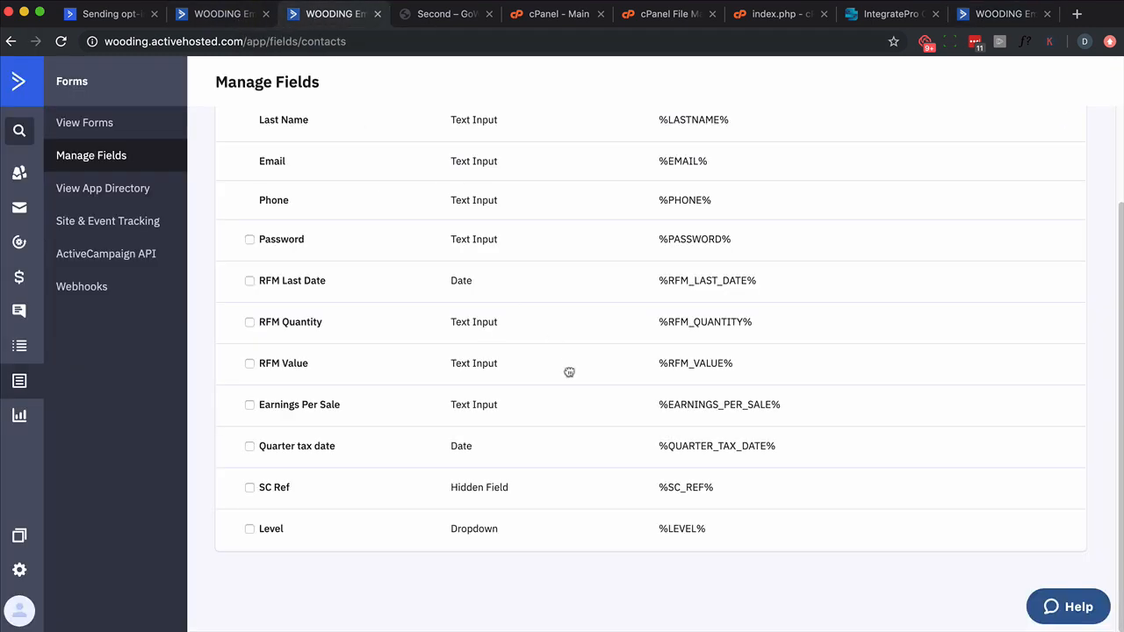
left_click(205, 19)
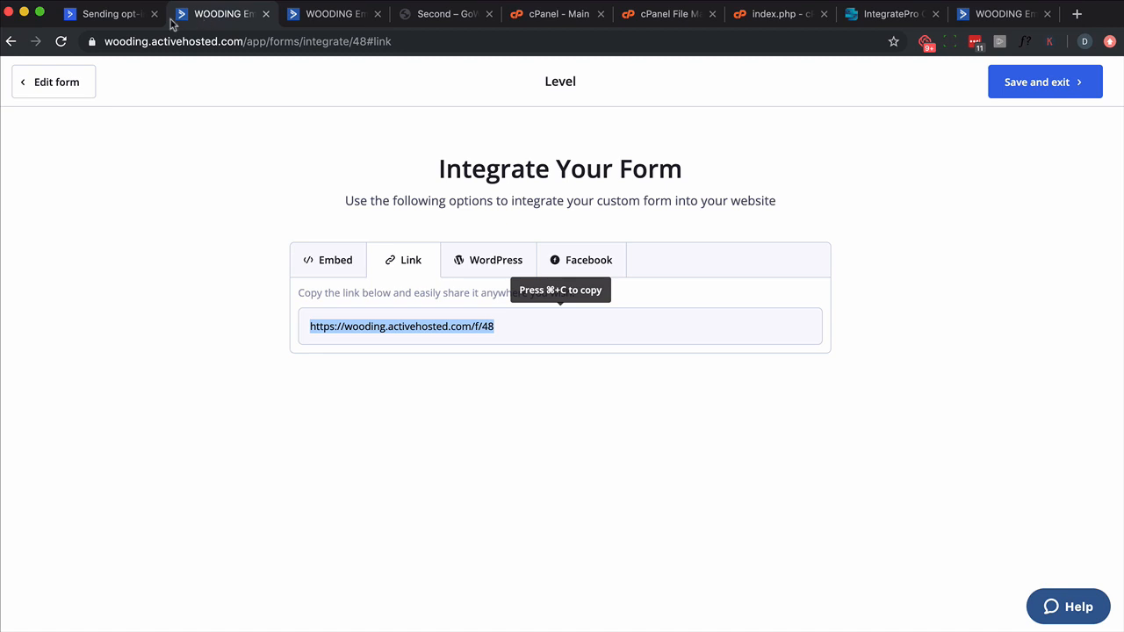
left_click(50, 94)
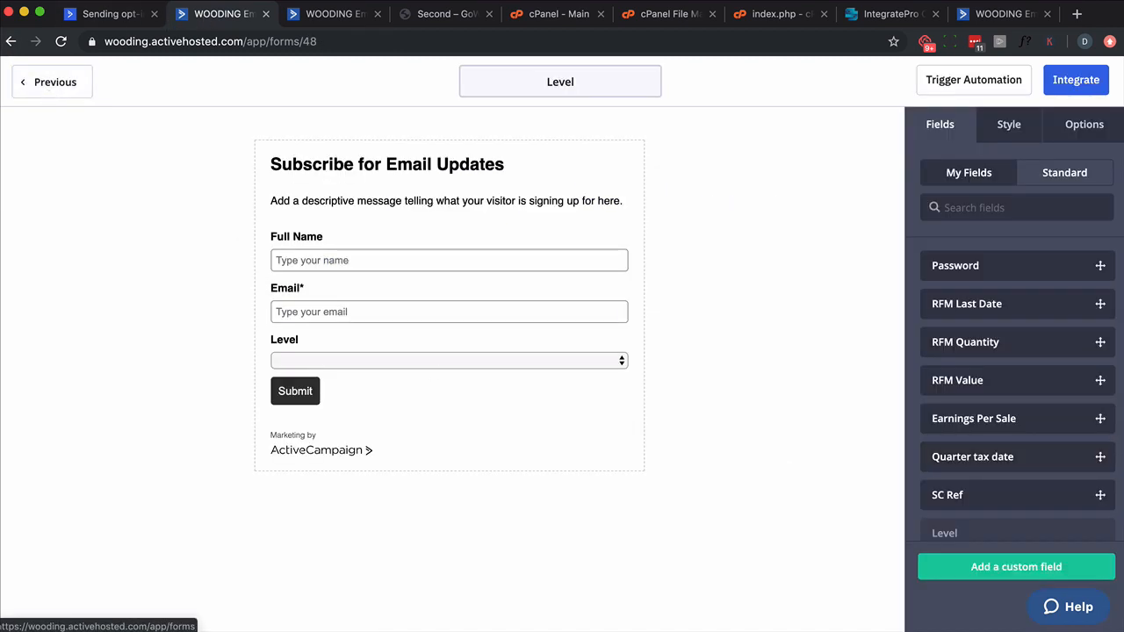
left_click(1087, 128)
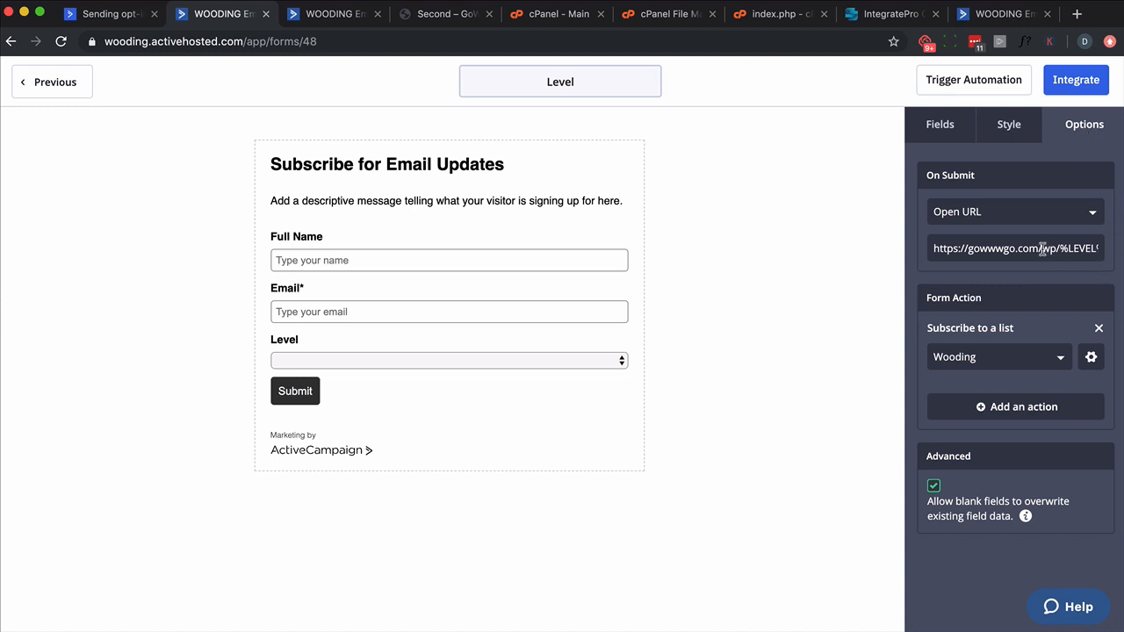
left_click_drag(1043, 249, 1106, 248)
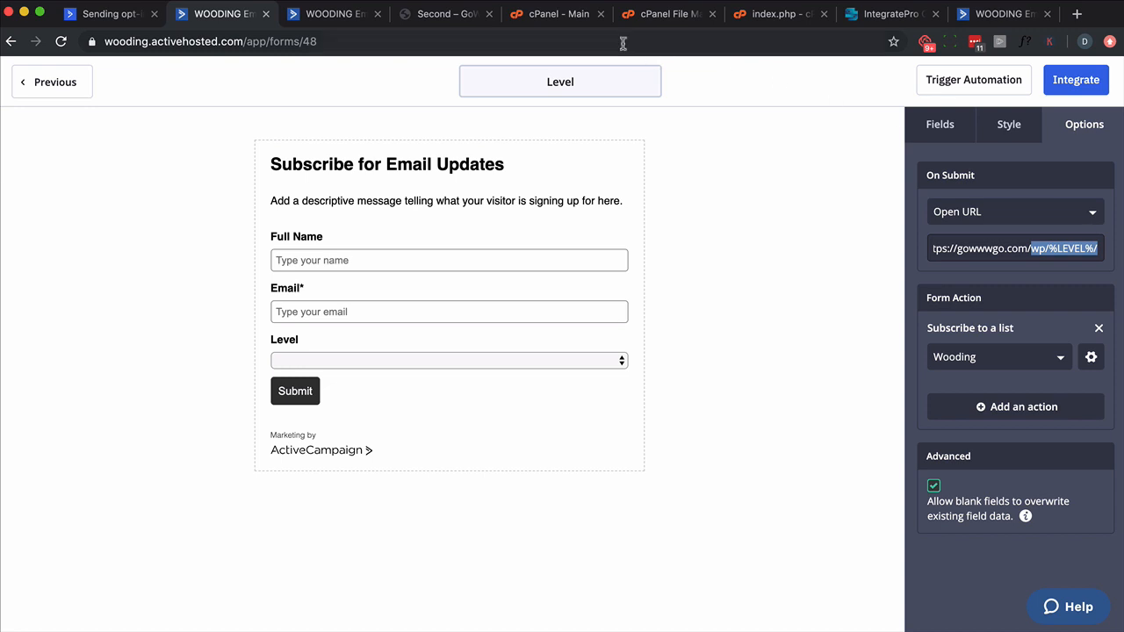
Step: Examine the shared PHP redirect script, its copy in index.php, and the public_html/redirect folder that holds the file
left_click(891, 23)
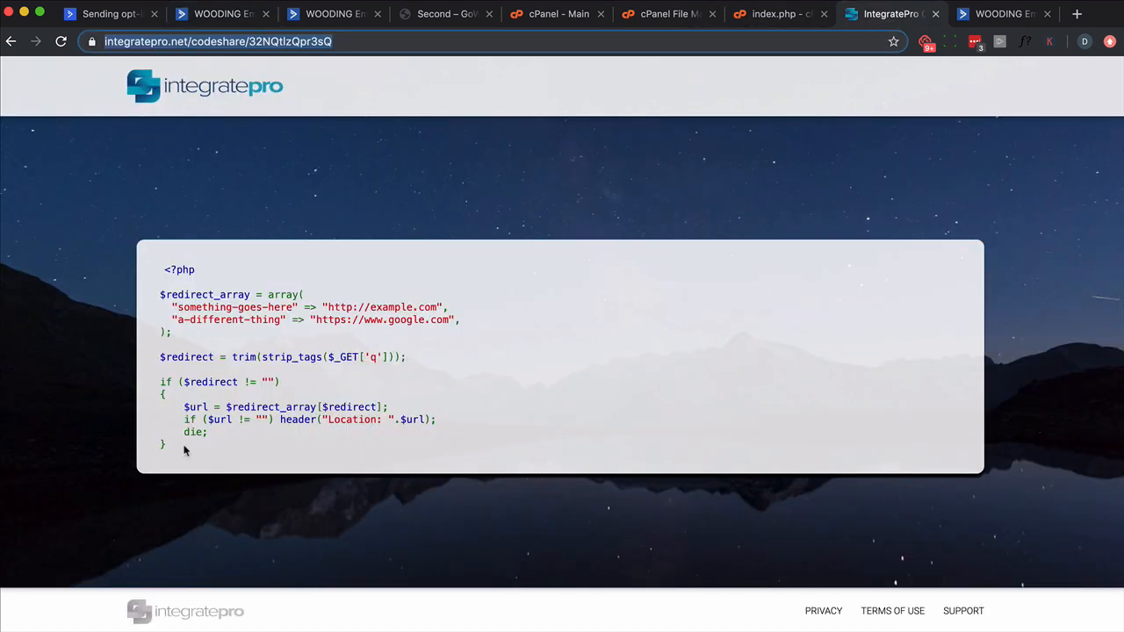
left_click_drag(182, 450, 160, 265)
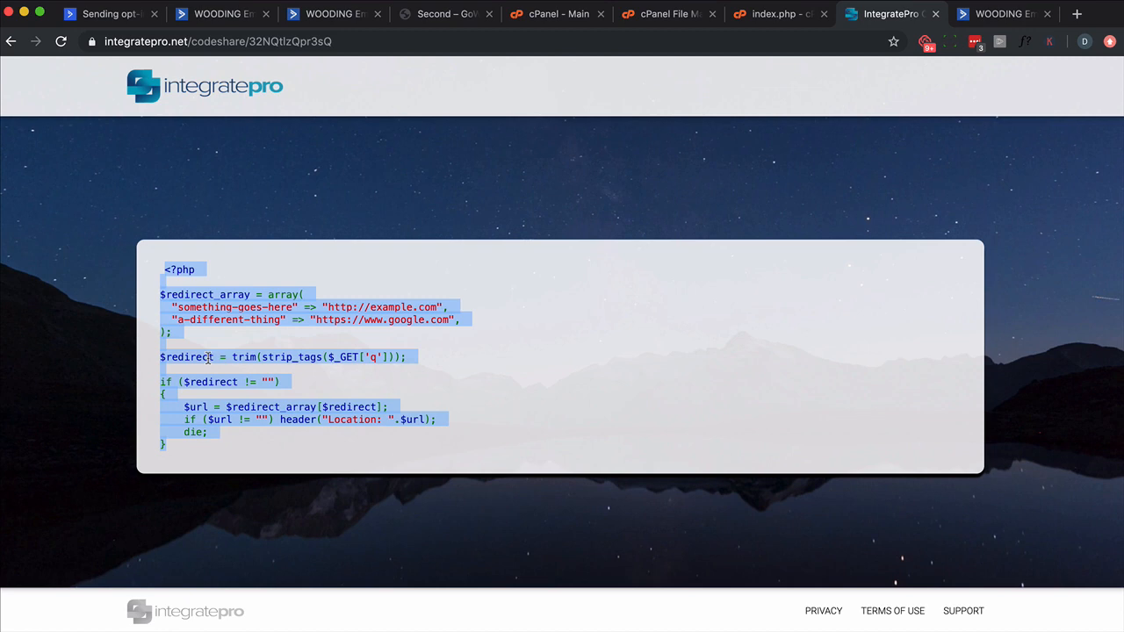
left_click(767, 14)
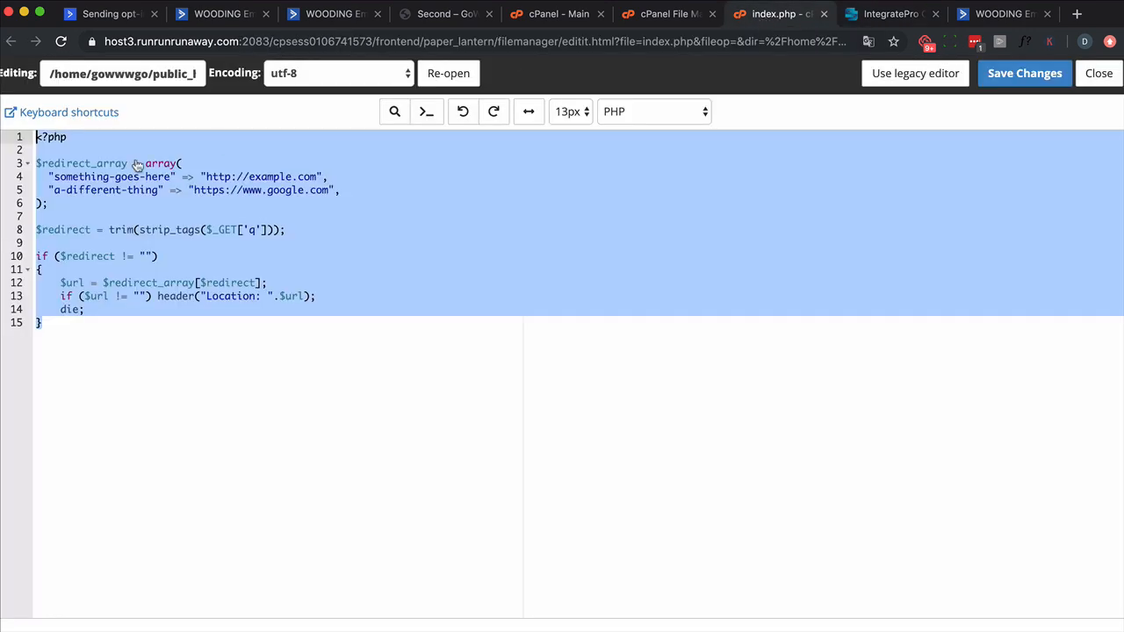
left_click(677, 14)
double_click(114, 140)
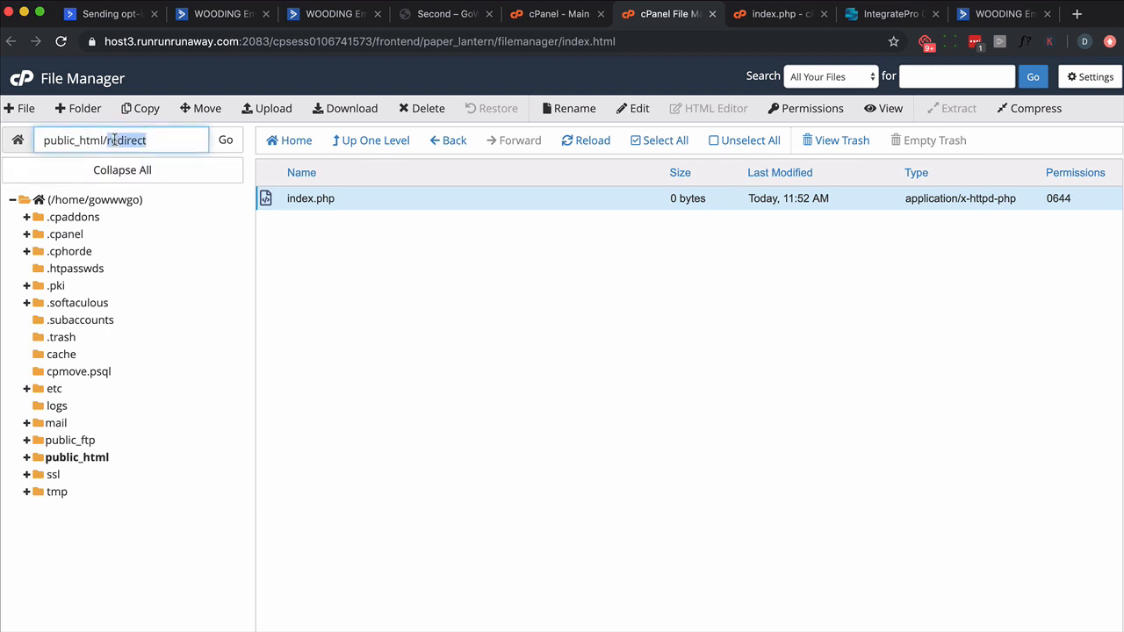
left_click(771, 15)
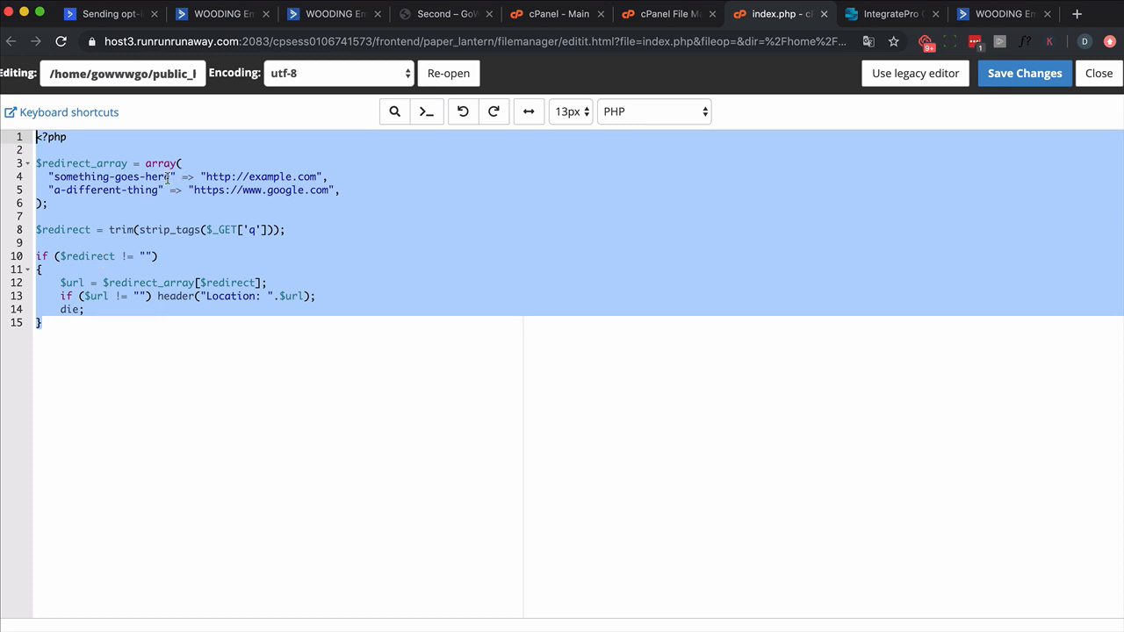
left_click_drag(167, 178, 53, 178)
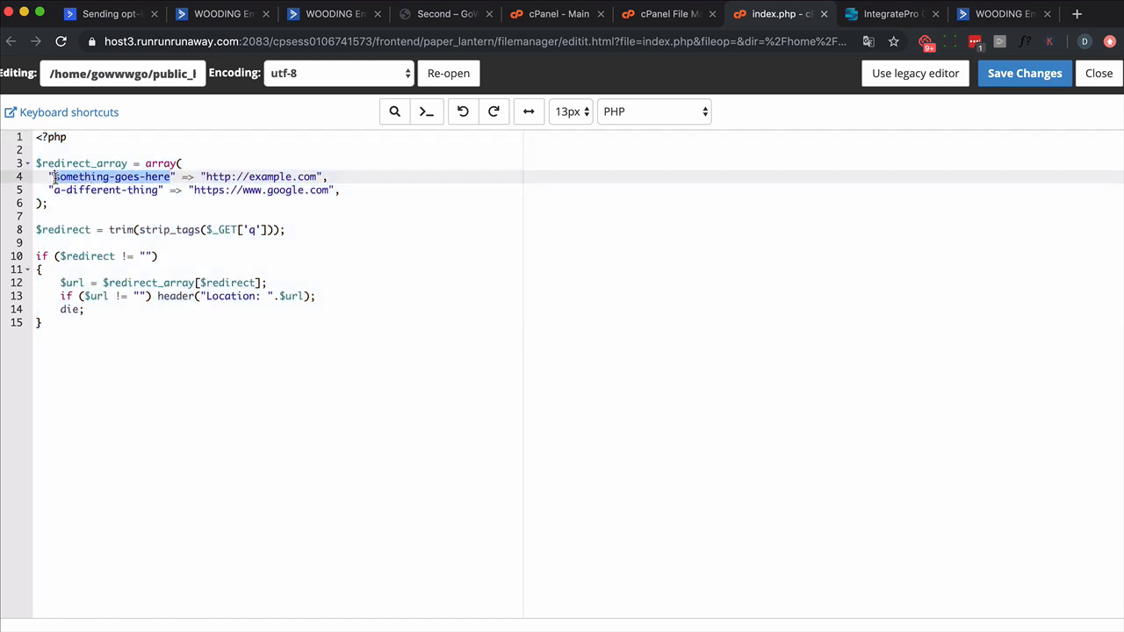
type("gold")
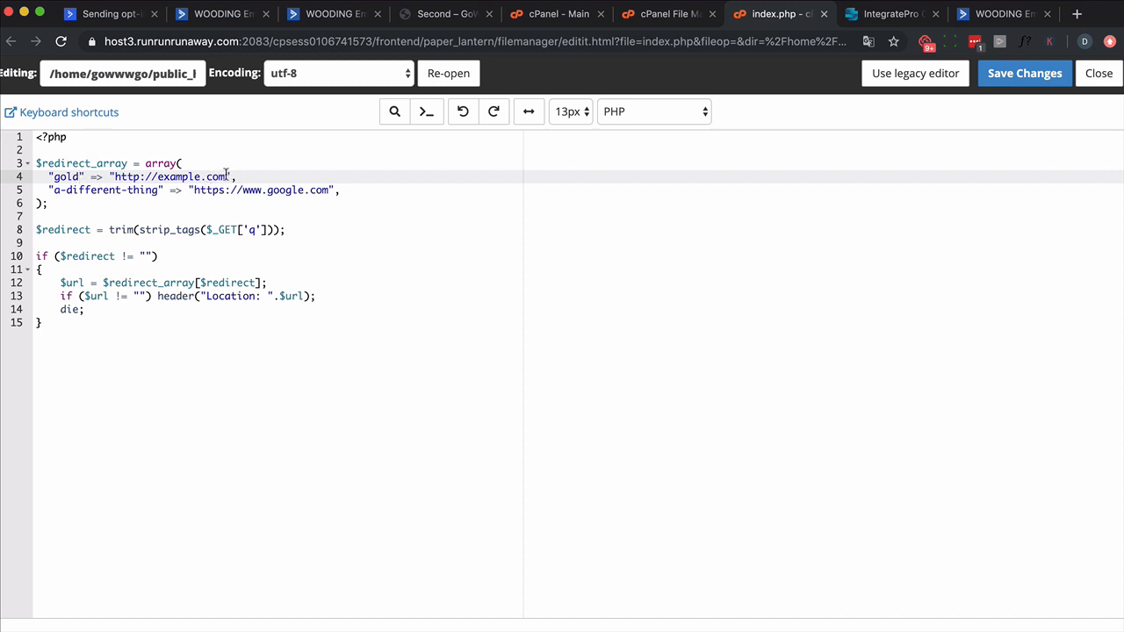
left_click_drag(226, 176, 158, 176)
type("gowwwgo.com/wp/first")
left_click_drag(306, 177, 49, 177)
key("super+c")
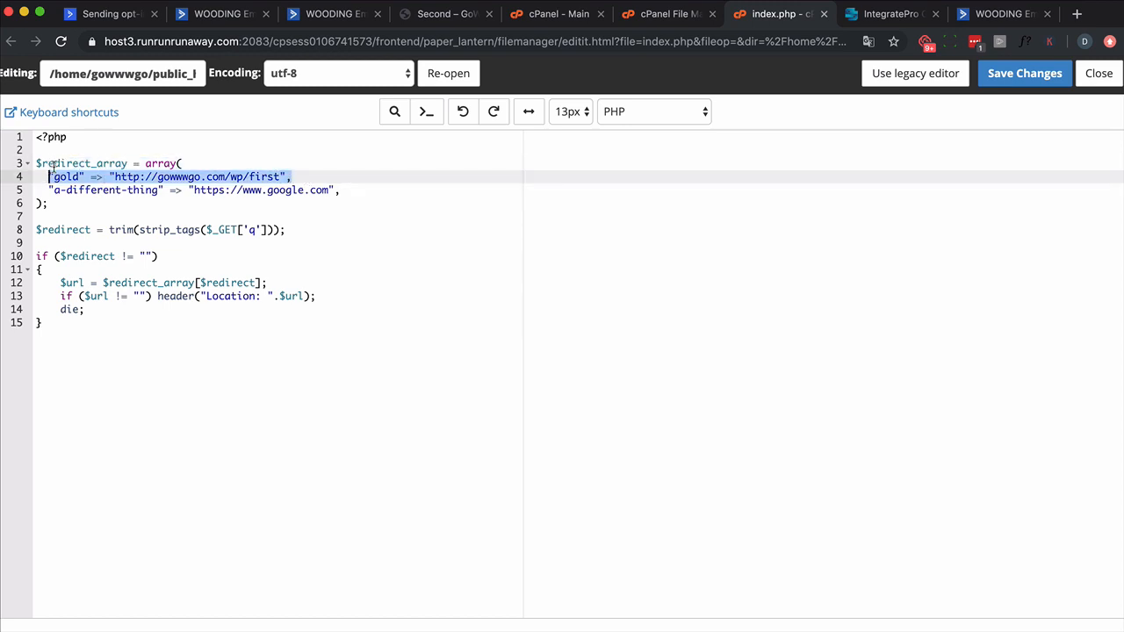
left_click_drag(358, 191, 53, 190)
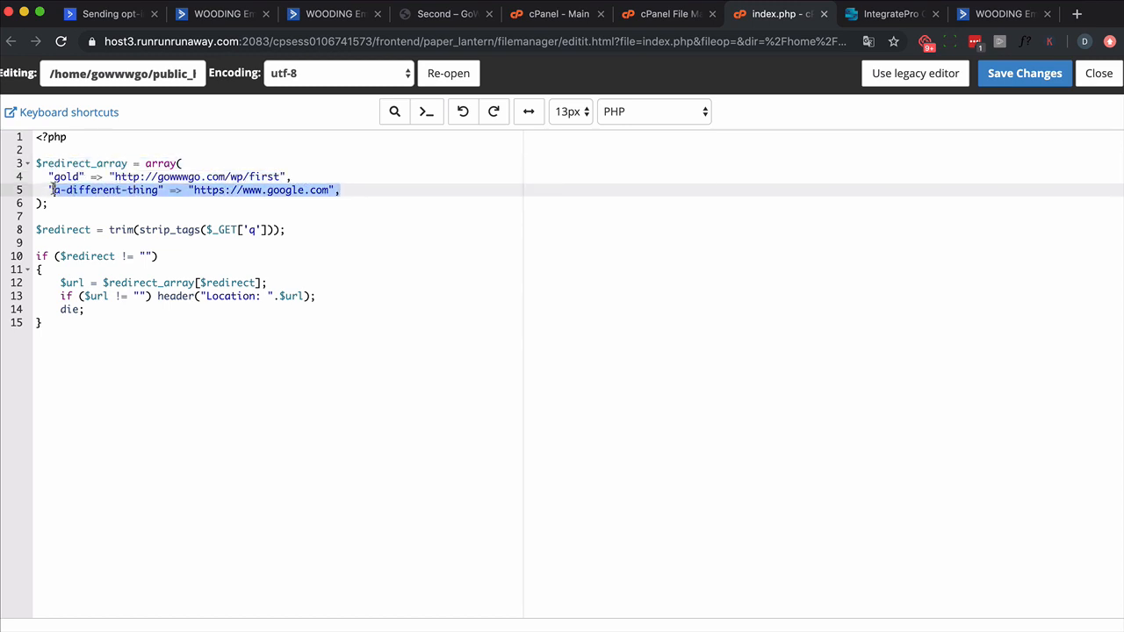
key("super+v")
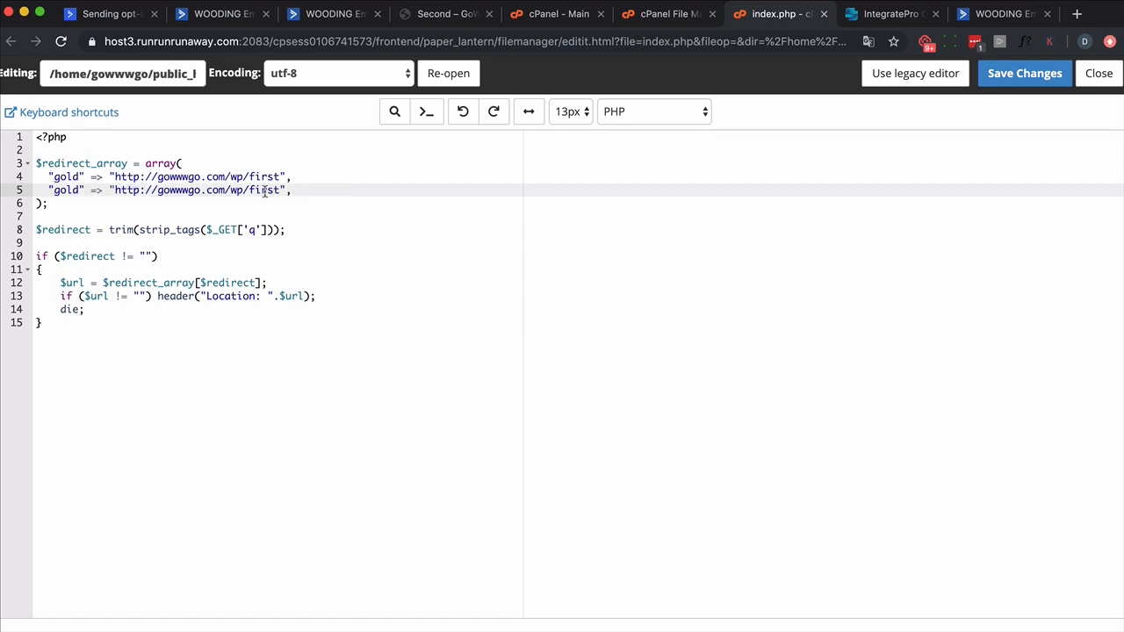
double_click(265, 190)
type("second")
double_click(68, 190)
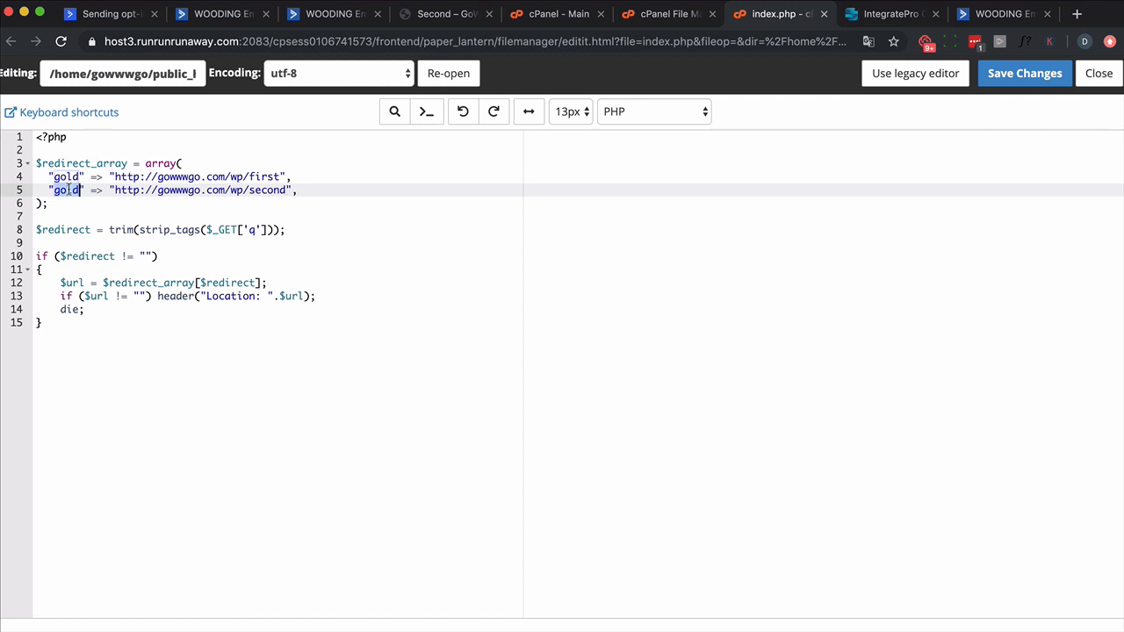
type("silver")
left_click(326, 191)
key("Return")
key("super+v")
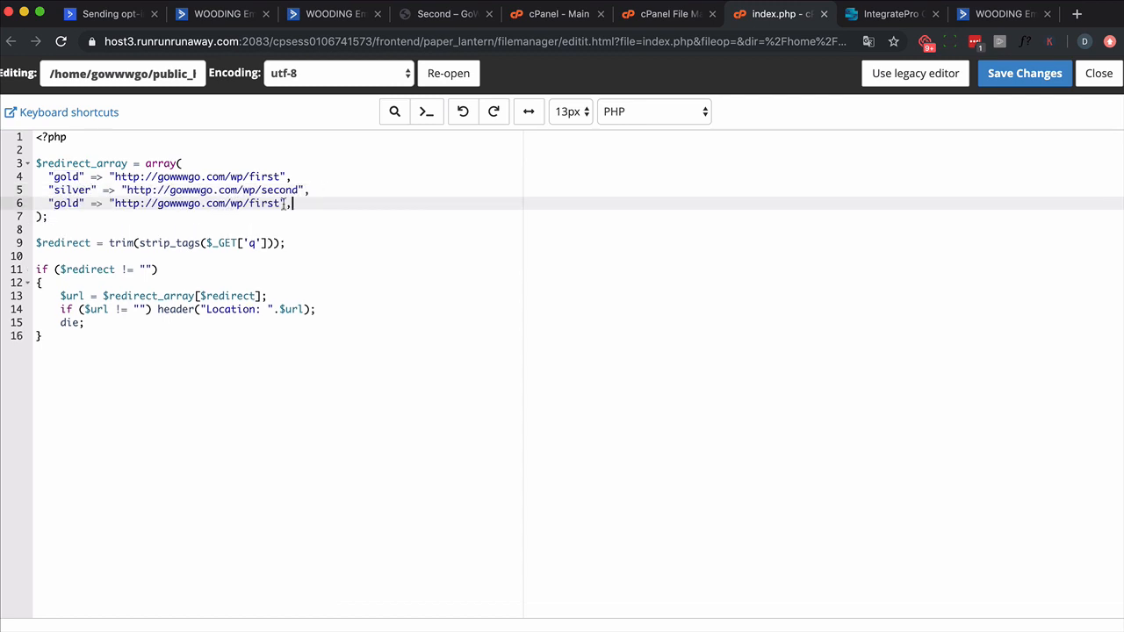
double_click(266, 202)
type("bronze")
double_click(63, 203)
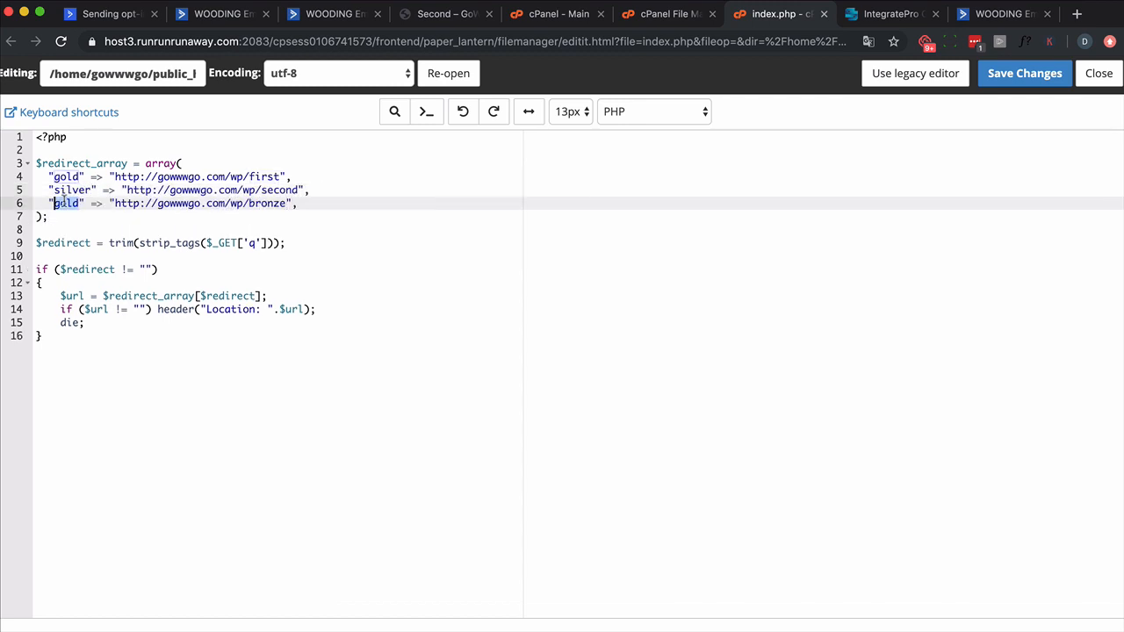
type("bronze")
double_click(283, 206)
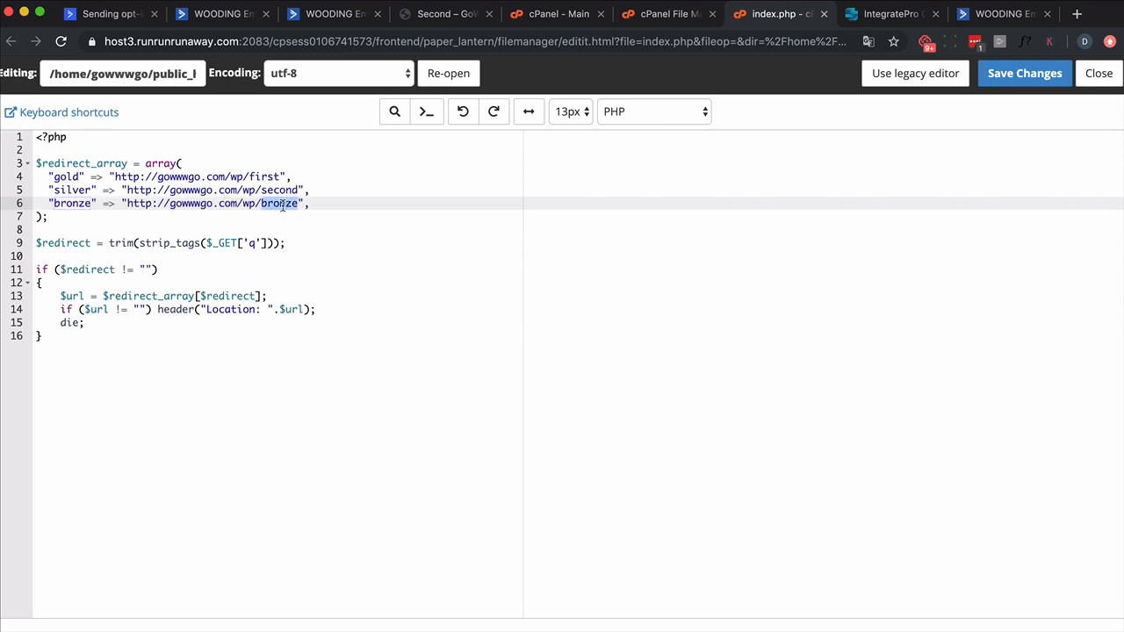
type("thrid")
key("BackSpace")
key("BackSpace")
key("BackSpace")
type("ird")
key("Return")
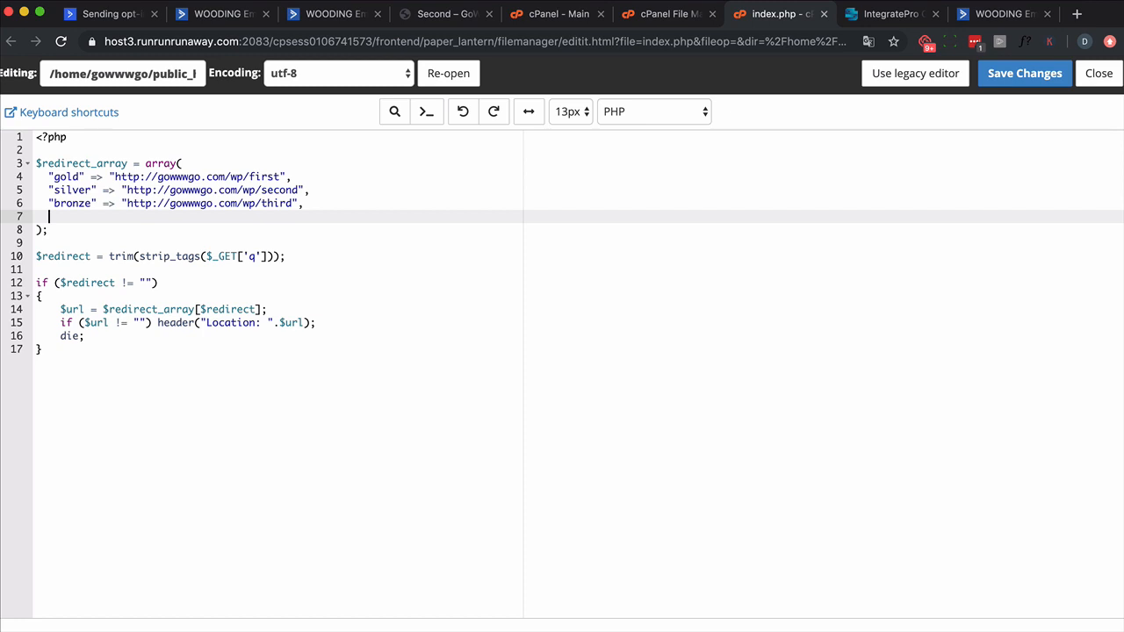
key("super+v")
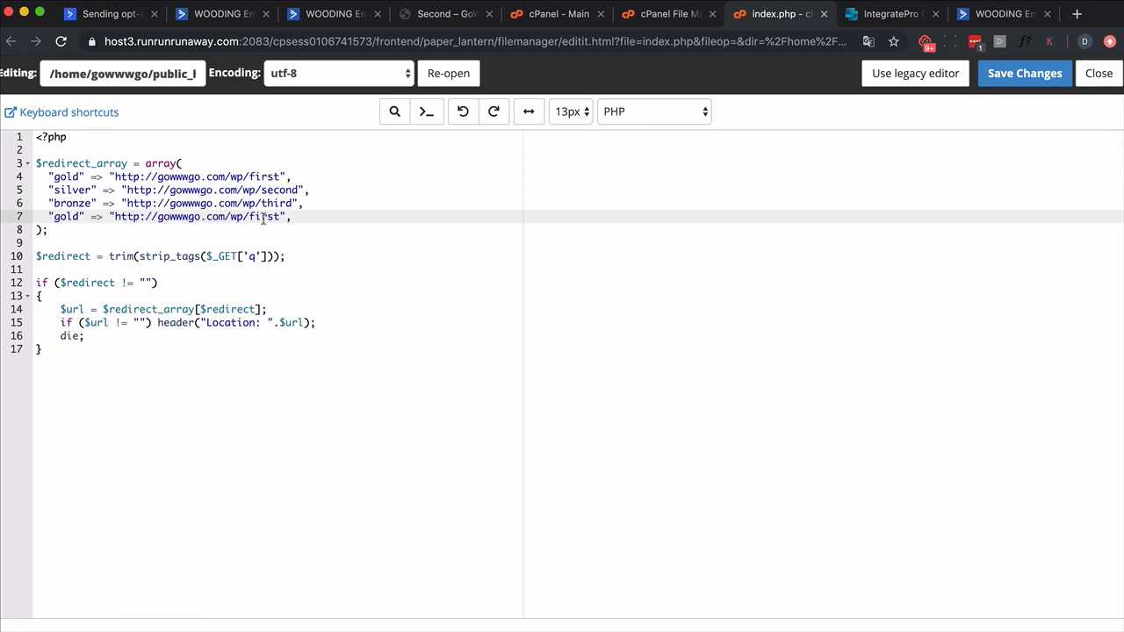
double_click(58, 217)
type("the best")
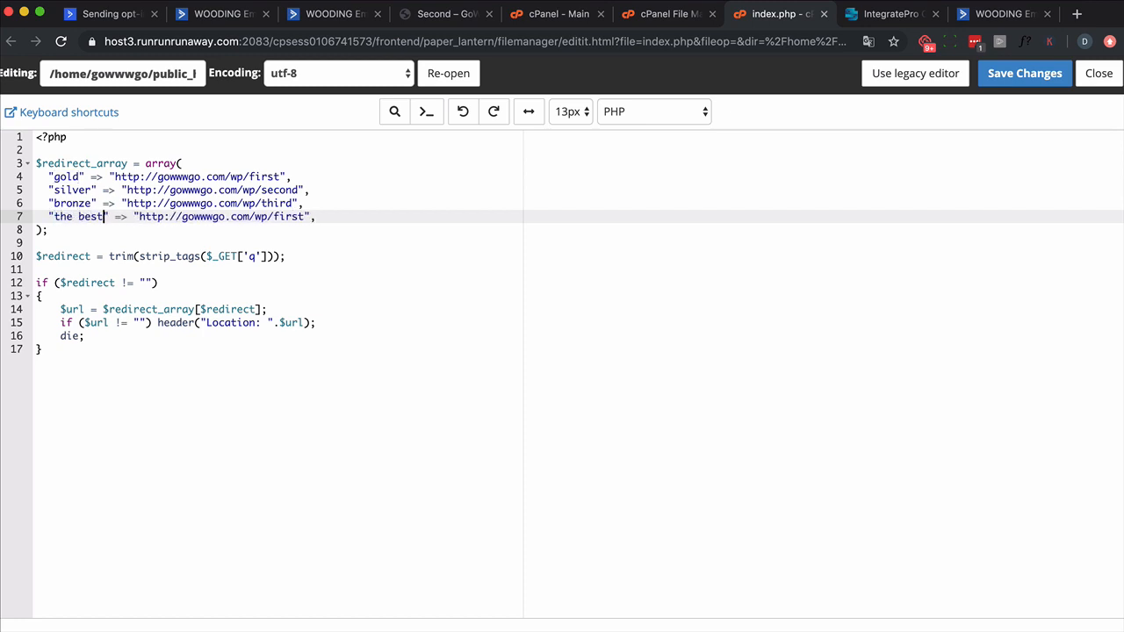
double_click(286, 217)
type("the-best")
Step: Wrap the trimmed q value assigned to $redirect in strtolower() and save index.php
left_click(109, 255)
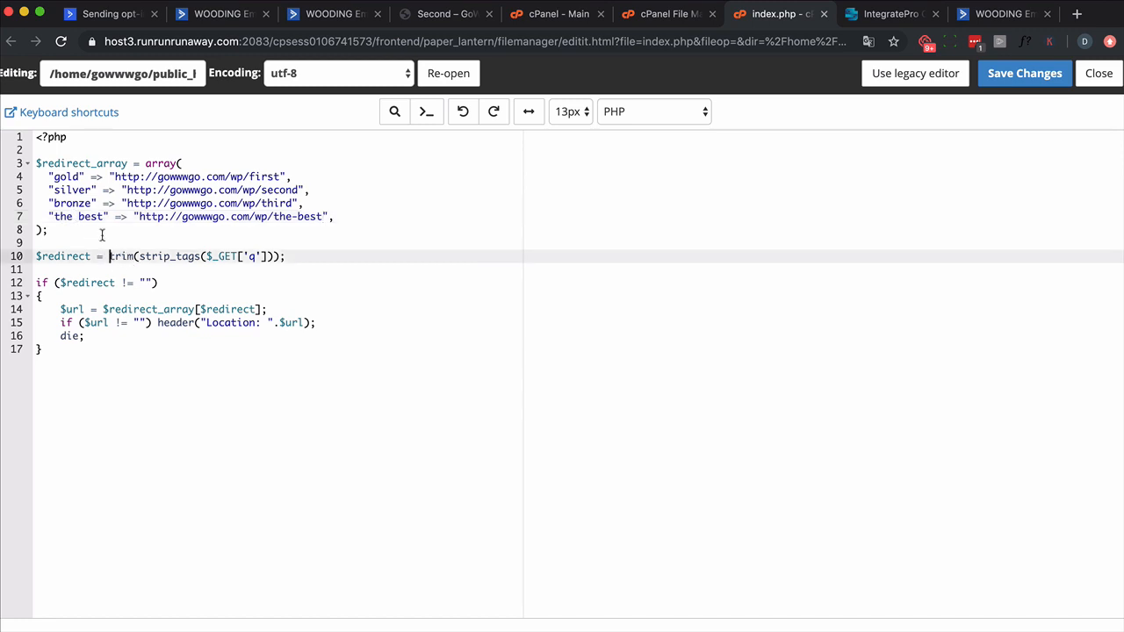
type("strtolowe")
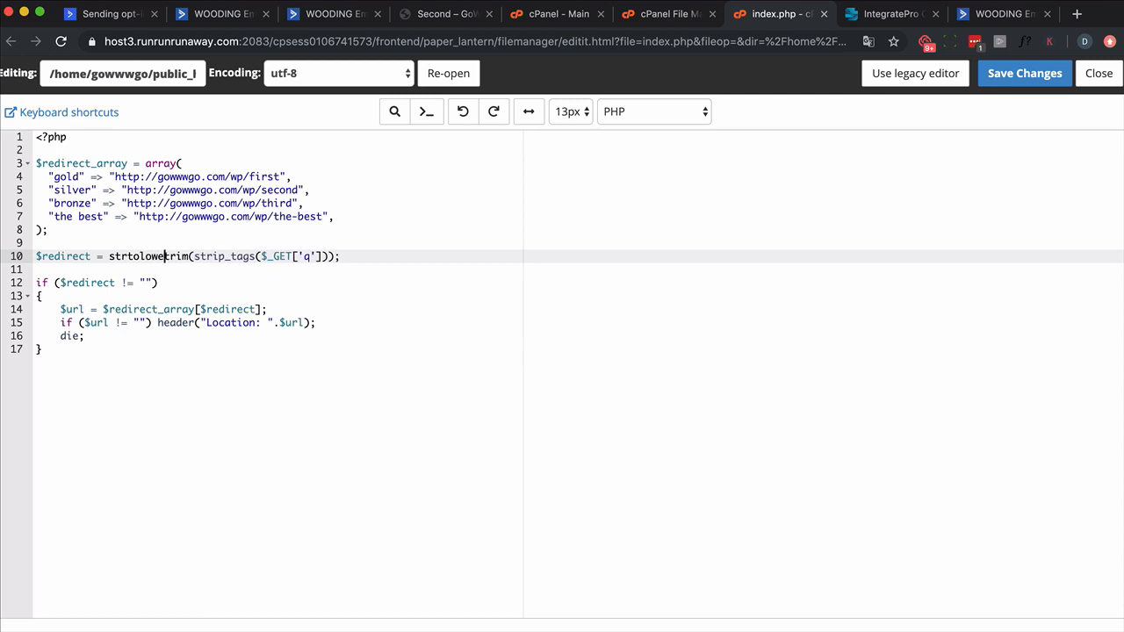
type("r(")
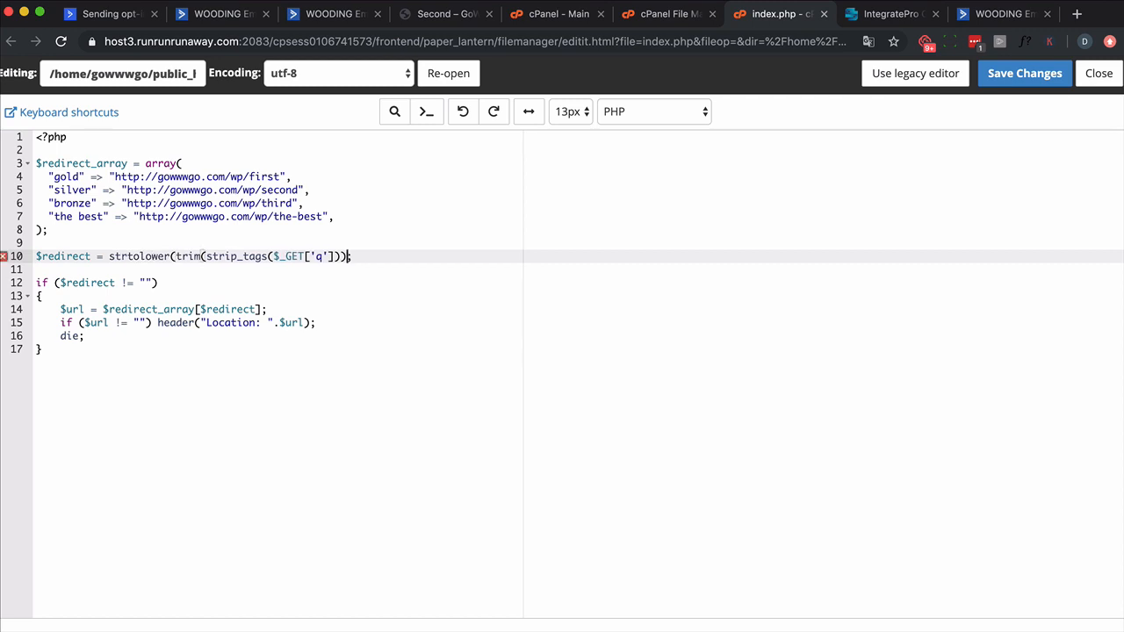
left_click(1003, 78)
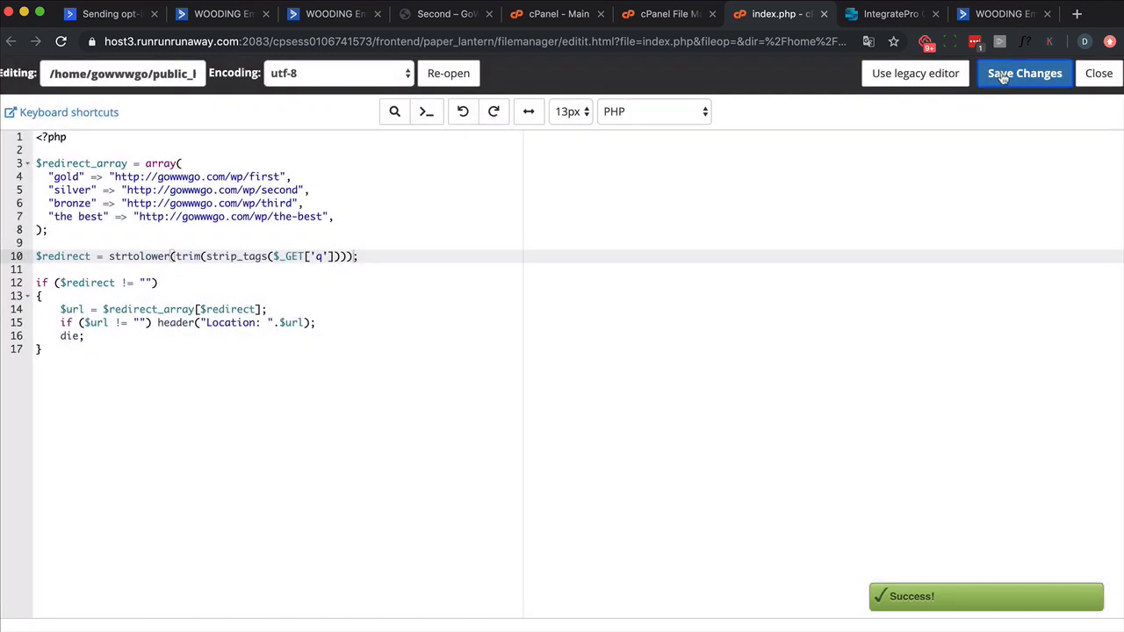
left_click(249, 22)
left_click(1047, 248)
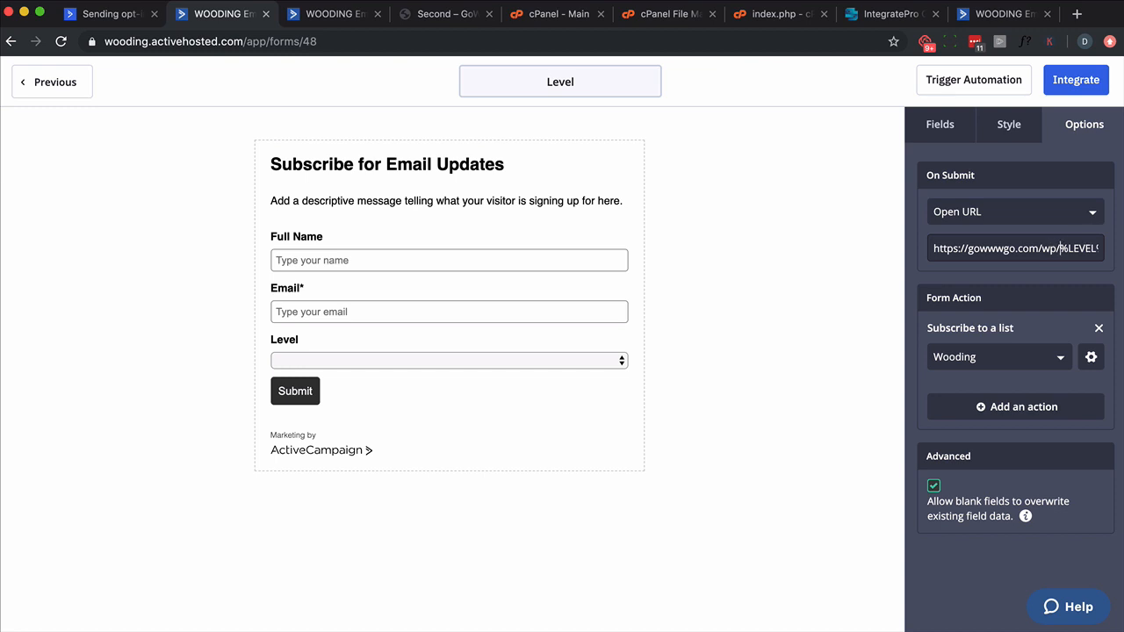
key("BackSpace")
key("BackSpace")
key("BackSpace")
type("redirect/?q=")
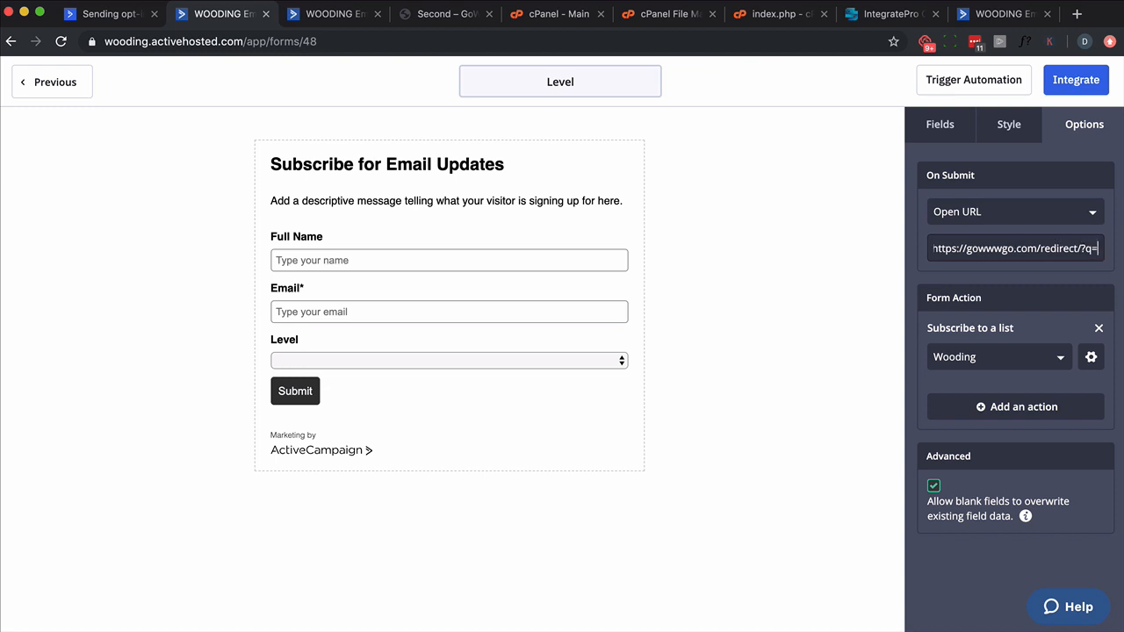
key("super+v")
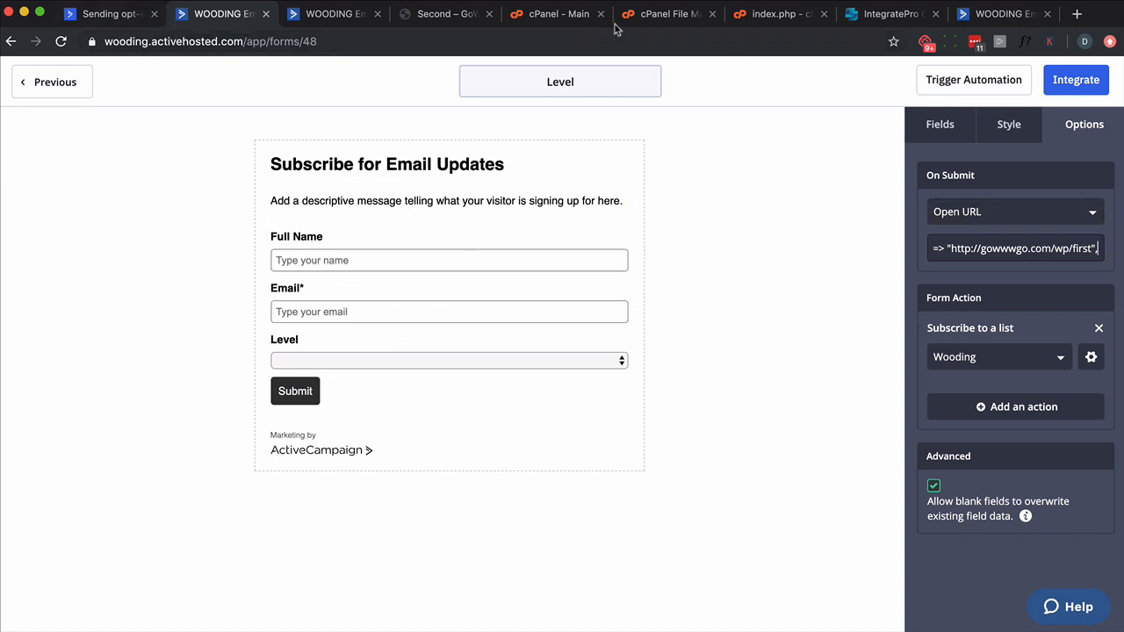
left_click(769, 15)
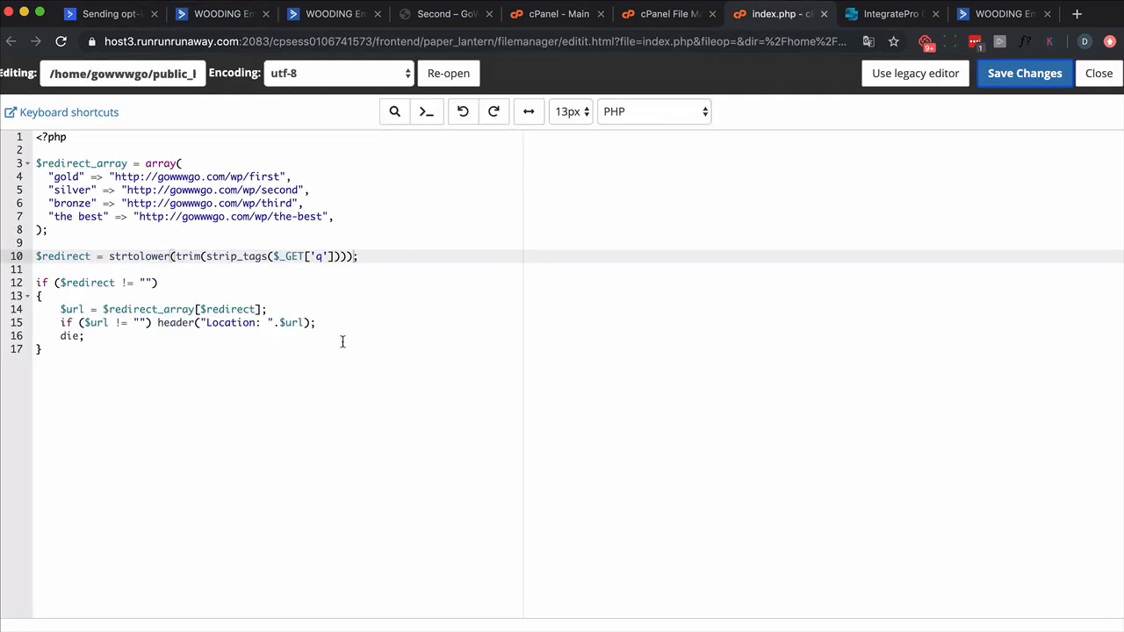
left_click(131, 357)
key("Return")
key("Return")
key("super+v")
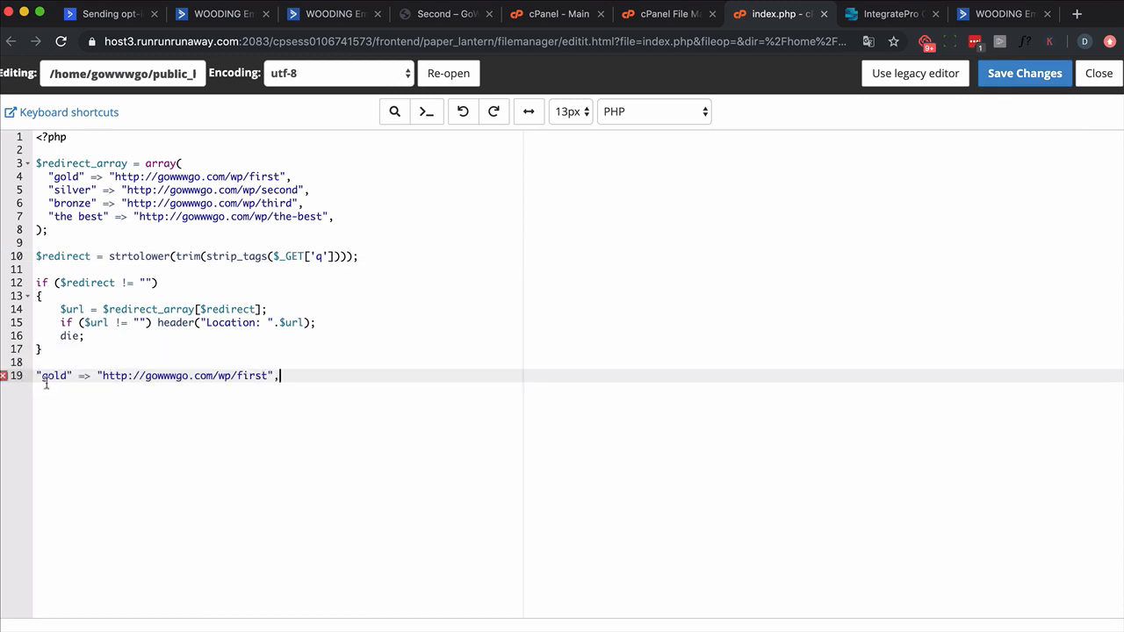
Step: Copy the form's whole On Submit URL and paste it over the stray "gold" line at the end of index.php
left_click(211, 18)
double_click(959, 238)
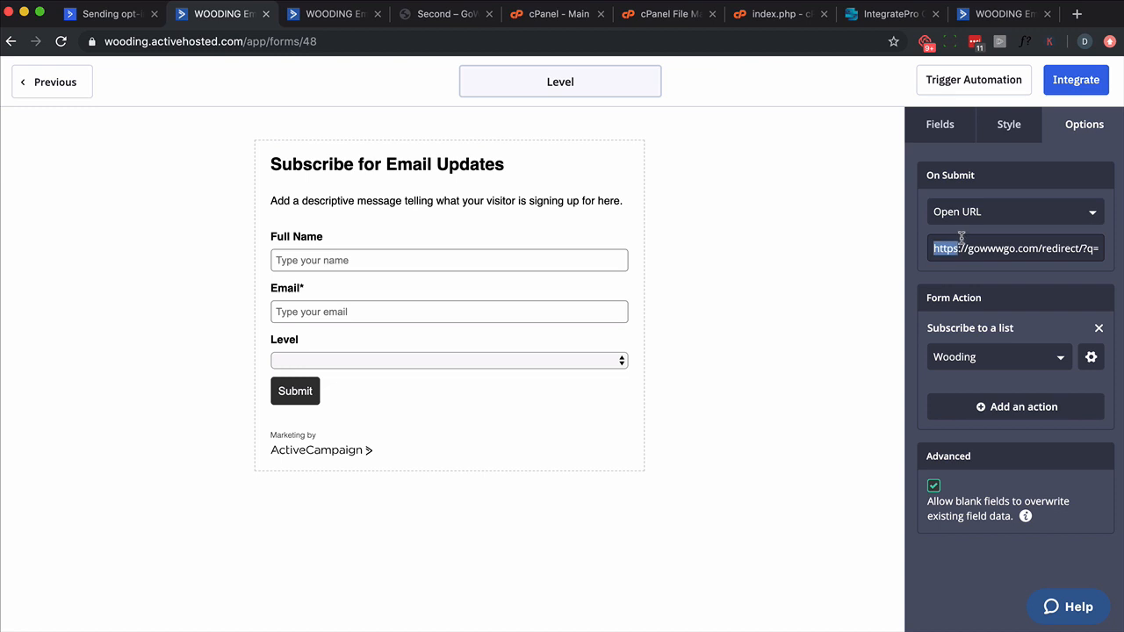
triple_click(961, 237)
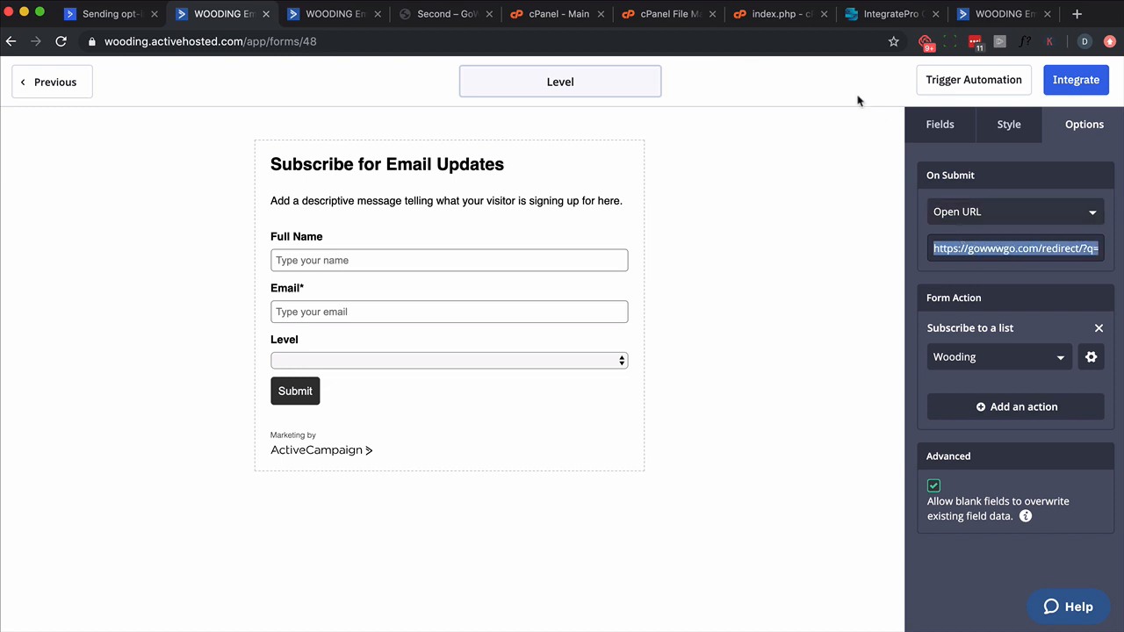
left_click(771, 14)
left_click_drag(304, 375, 35, 375)
type("https://gowwwgo.com/redirect/?q=\"gold\" => \"http://gowwwgo.com/wp/first\",%LEVEL%/")
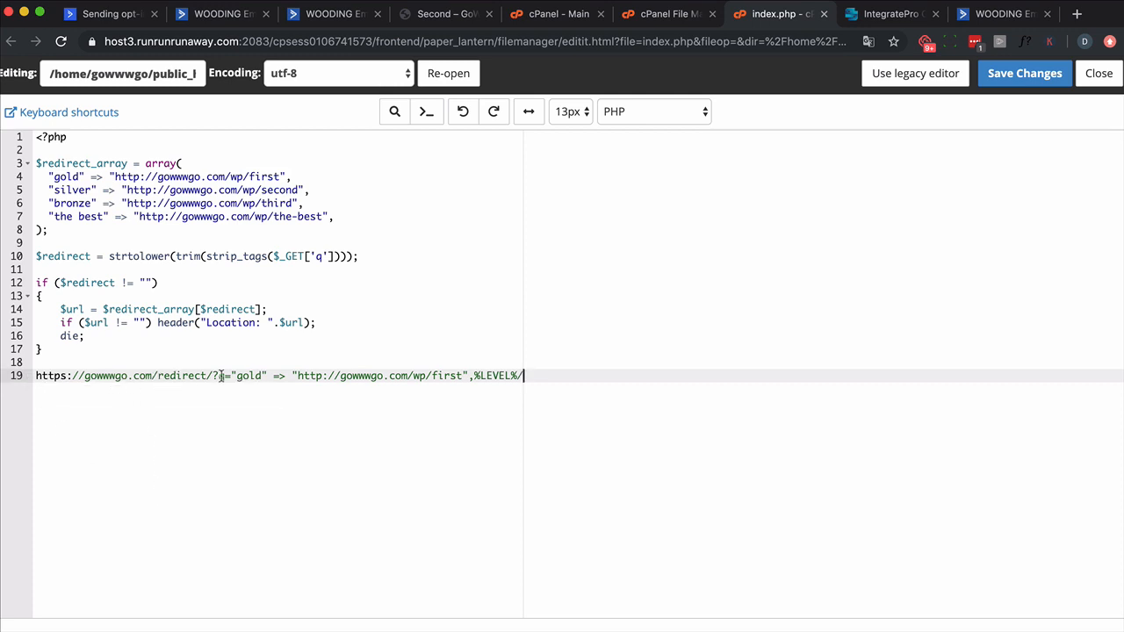
left_click(318, 255)
double_click(318, 255)
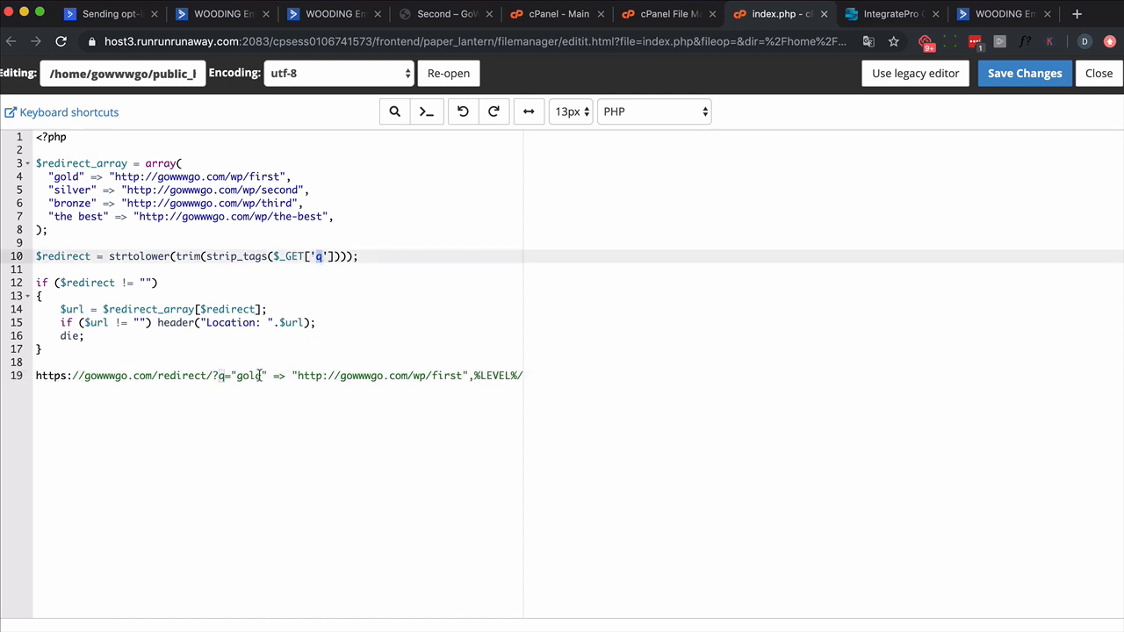
left_click(229, 375)
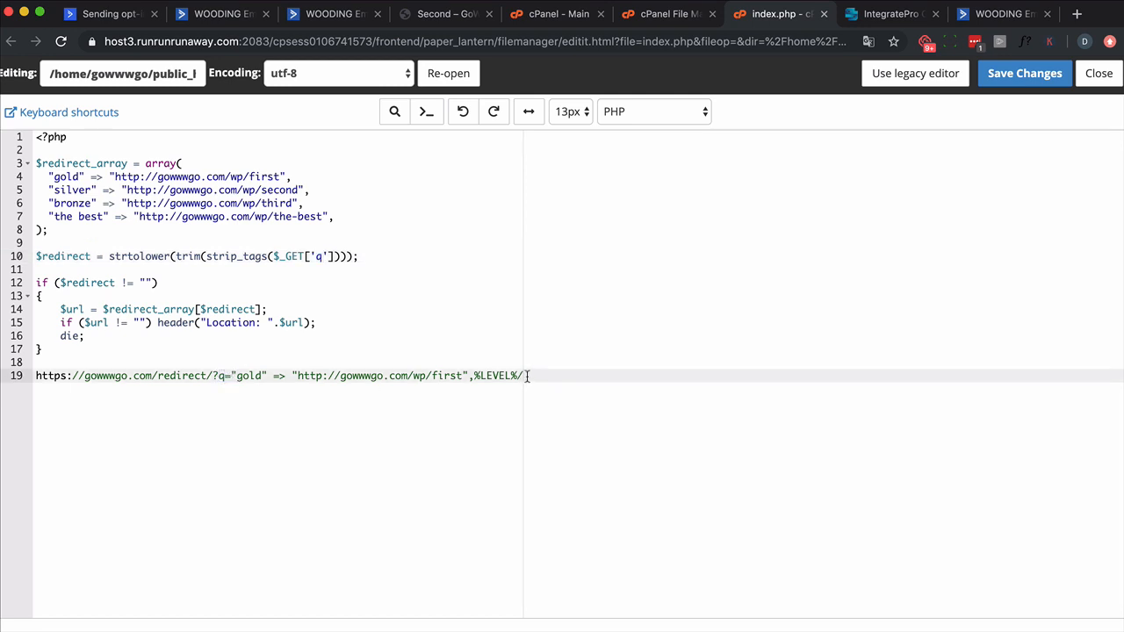
left_click_drag(526, 375, 35, 375)
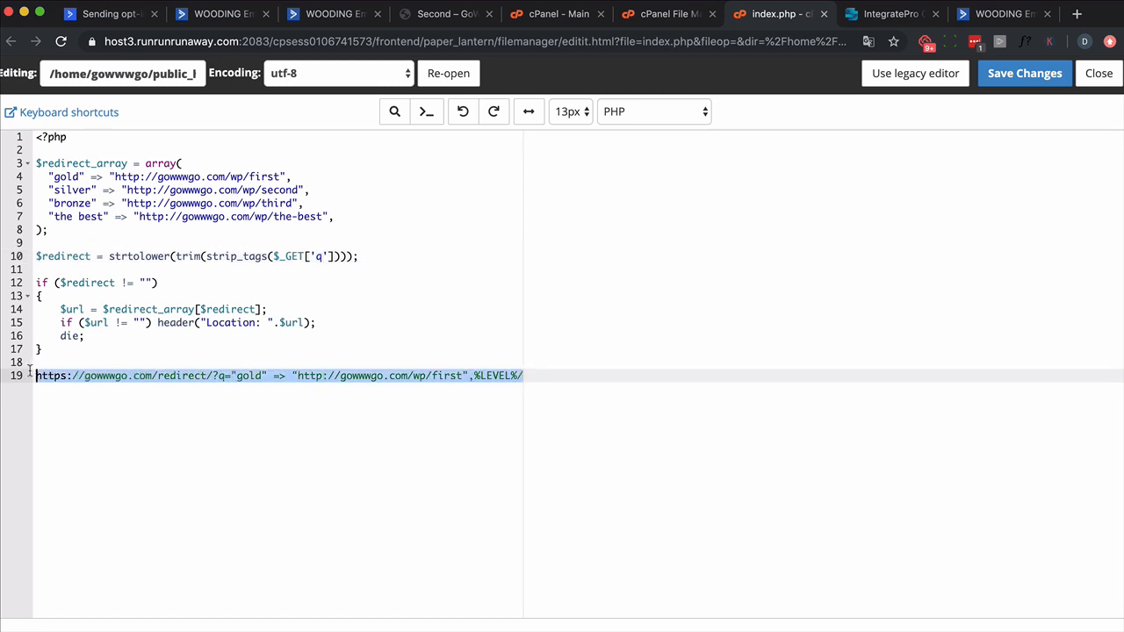
key("Right")
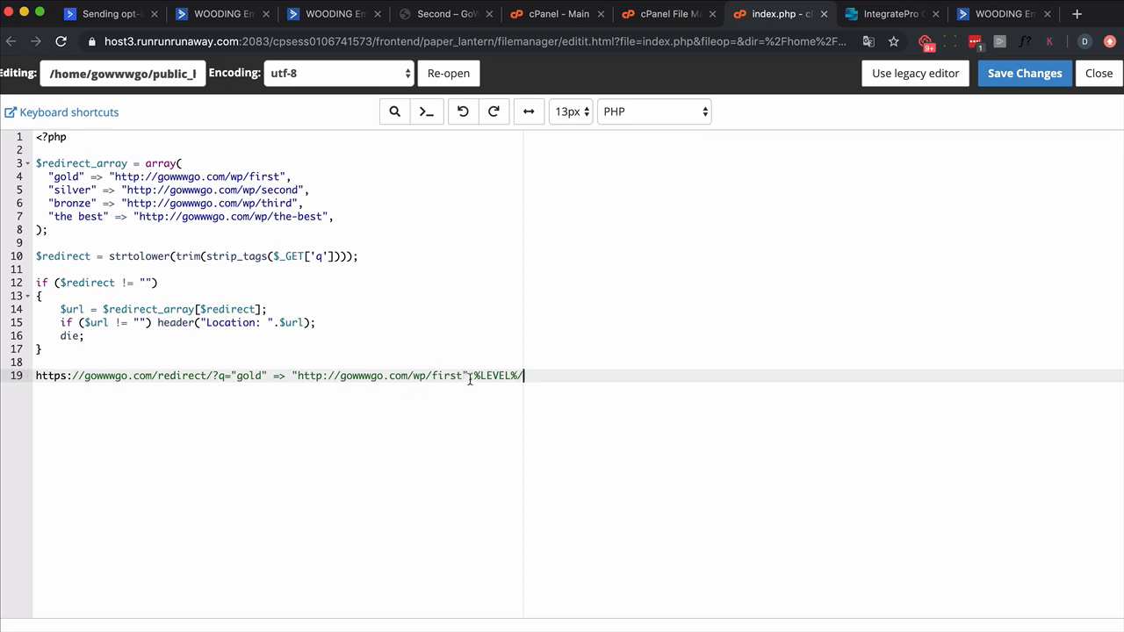
left_click_drag(475, 375, 233, 375)
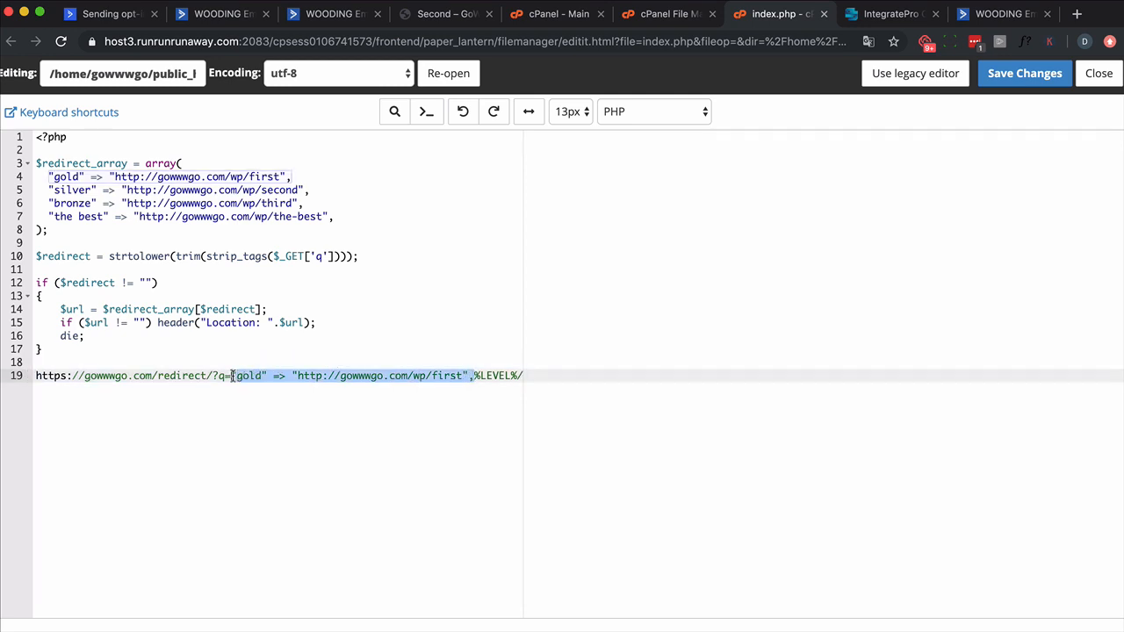
key("BackSpace")
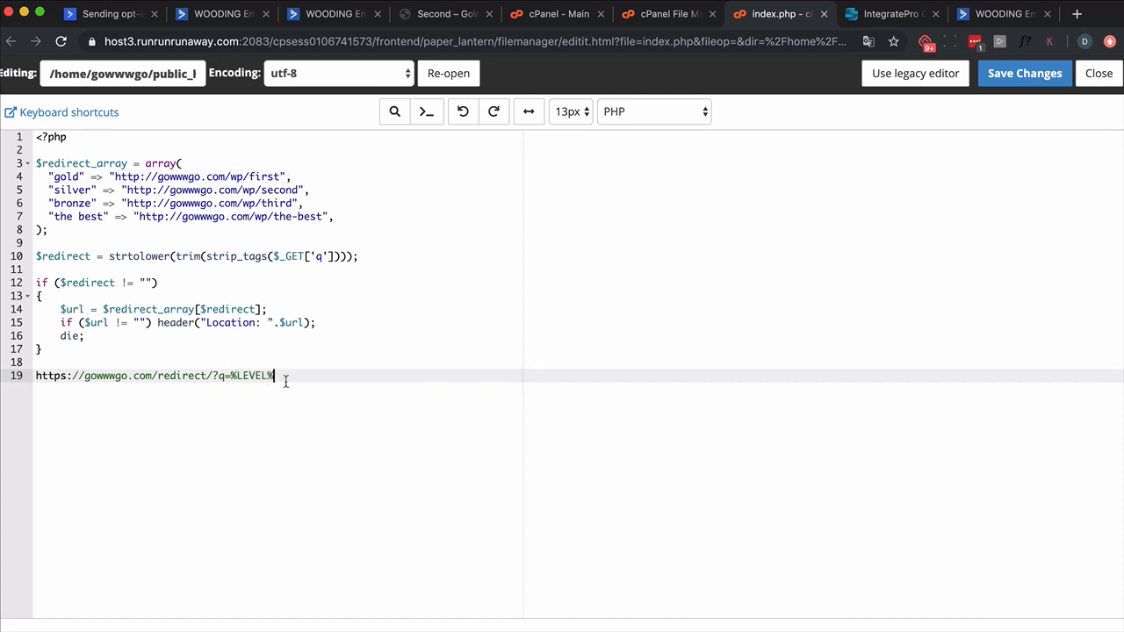
Step: Check the base address and q parameter of the URL on line 19, and delete that temporary line from index.php
left_click_drag(286, 379, 22, 376)
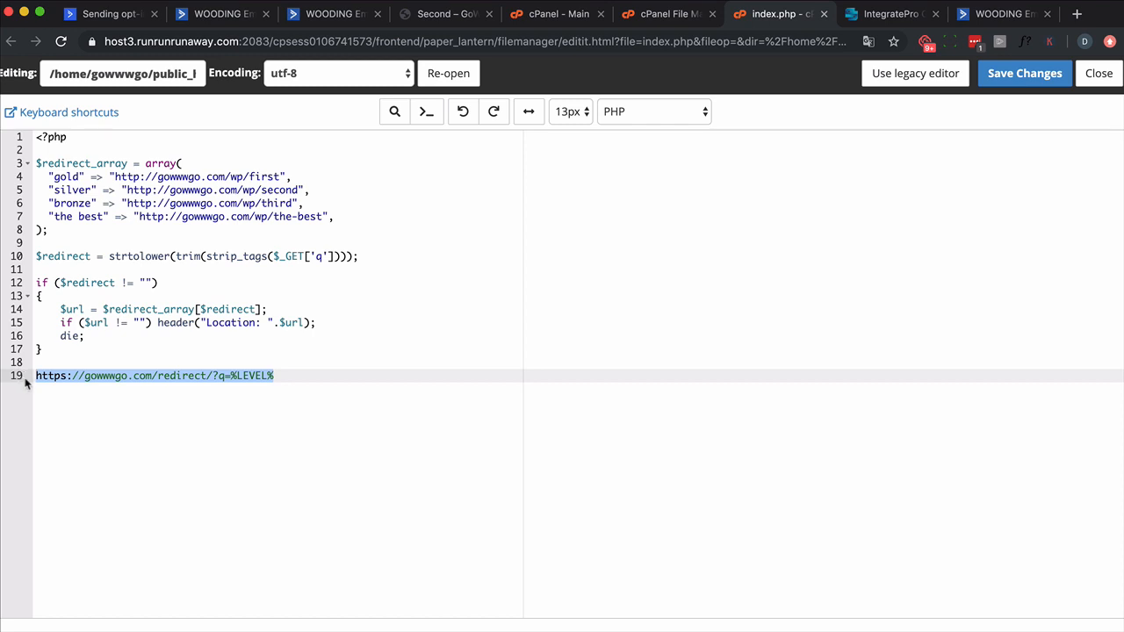
left_click(183, 378)
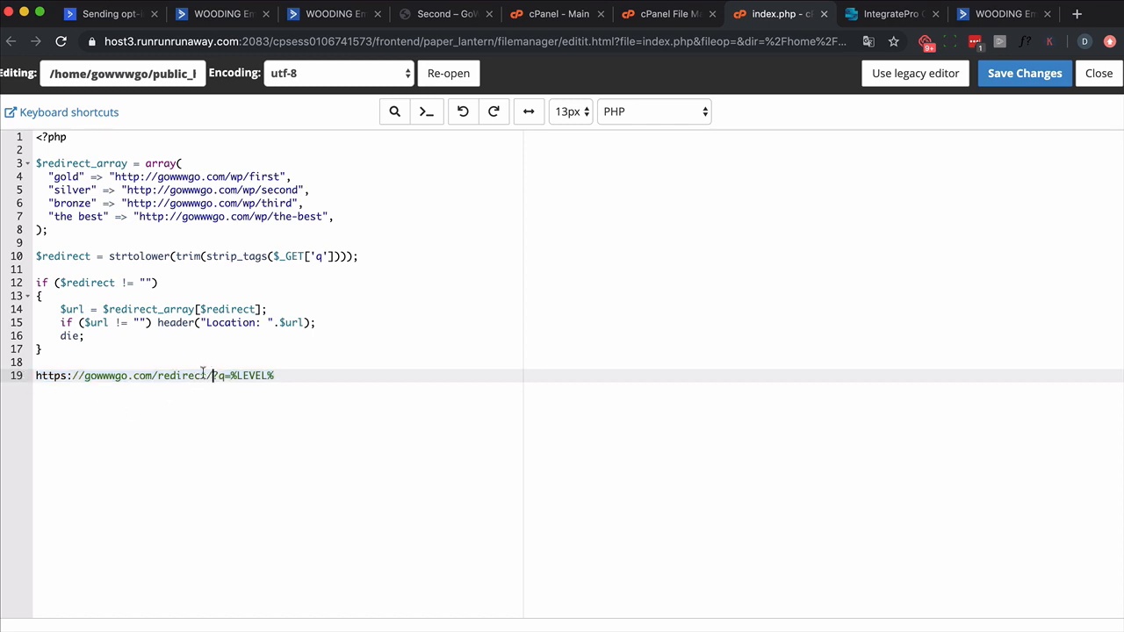
left_click_drag(212, 376, 2, 372)
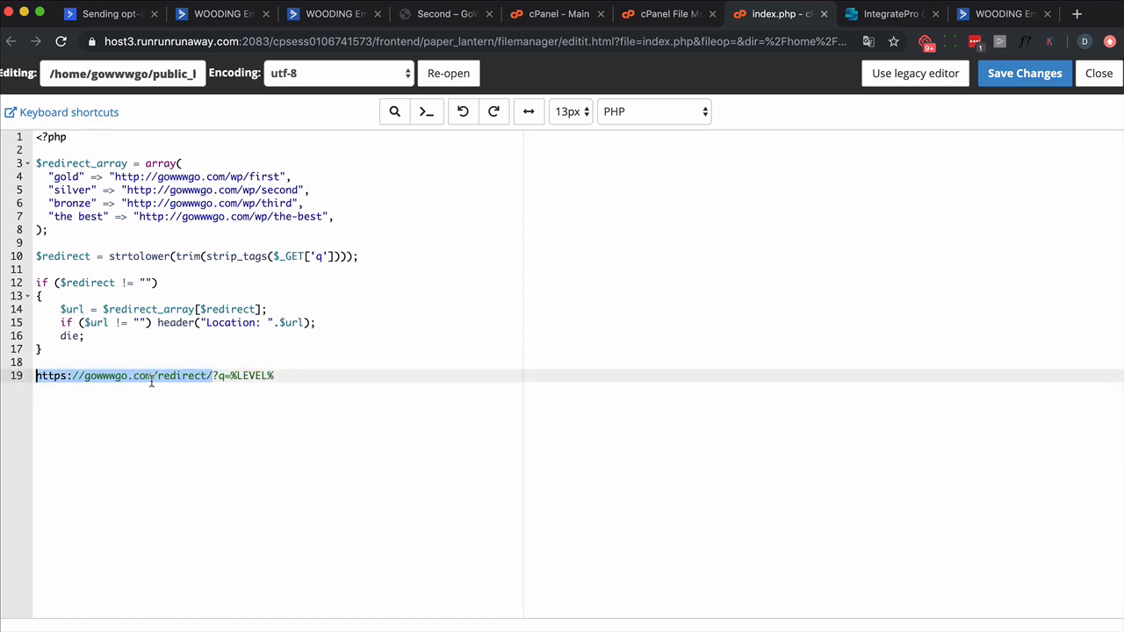
double_click(222, 375)
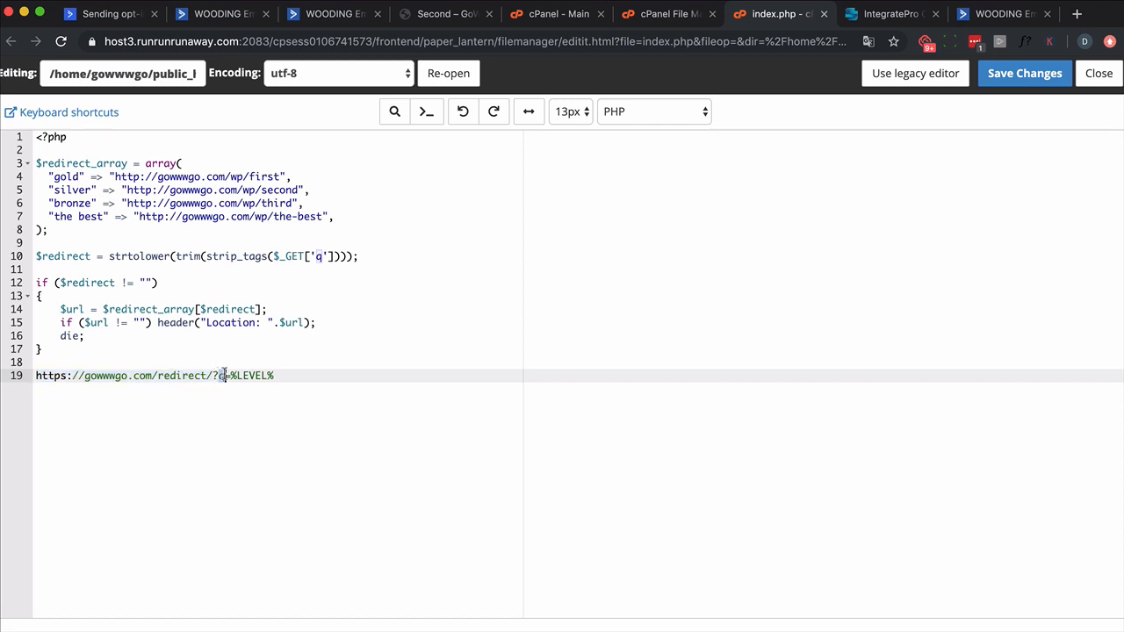
left_click_drag(224, 375, 226, 376)
left_click_drag(299, 377, 6, 368)
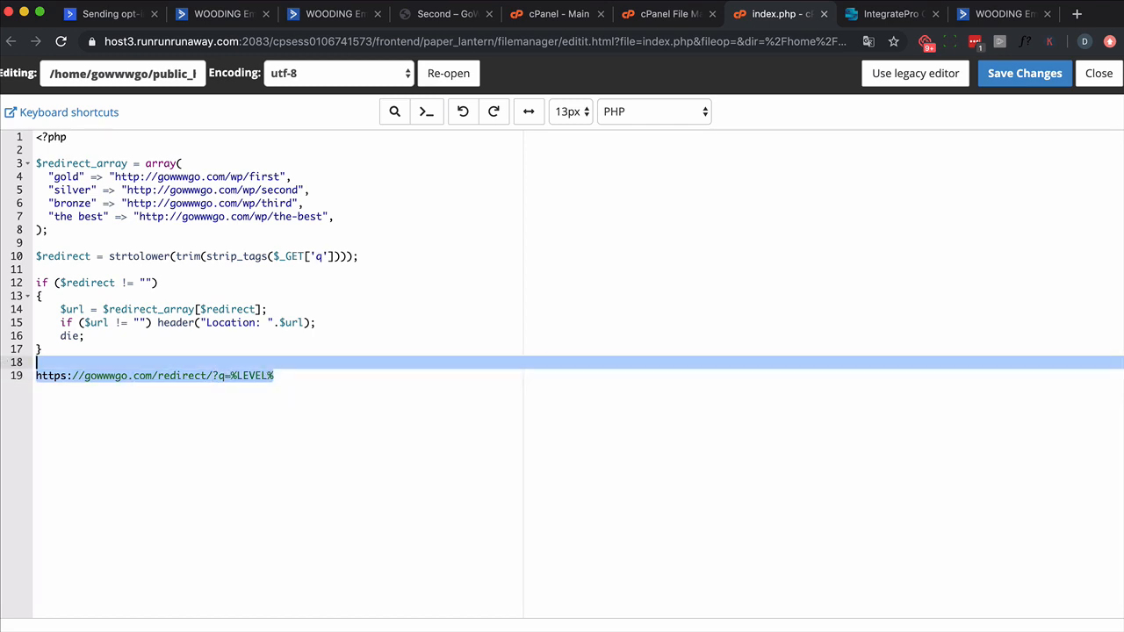
key("BackSpace")
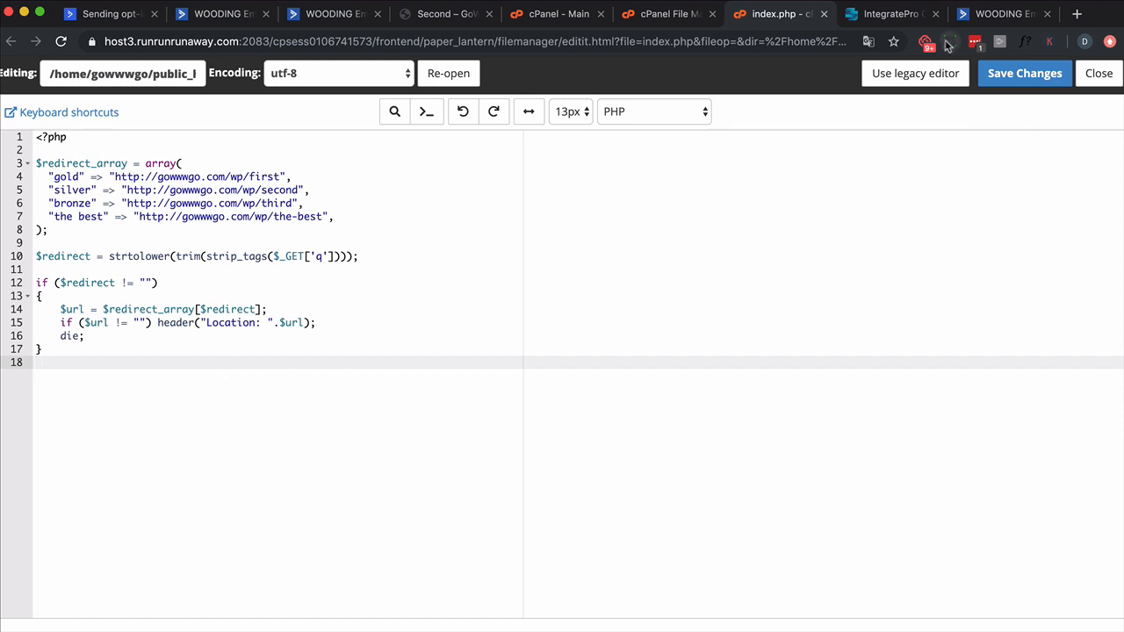
left_click(221, 21)
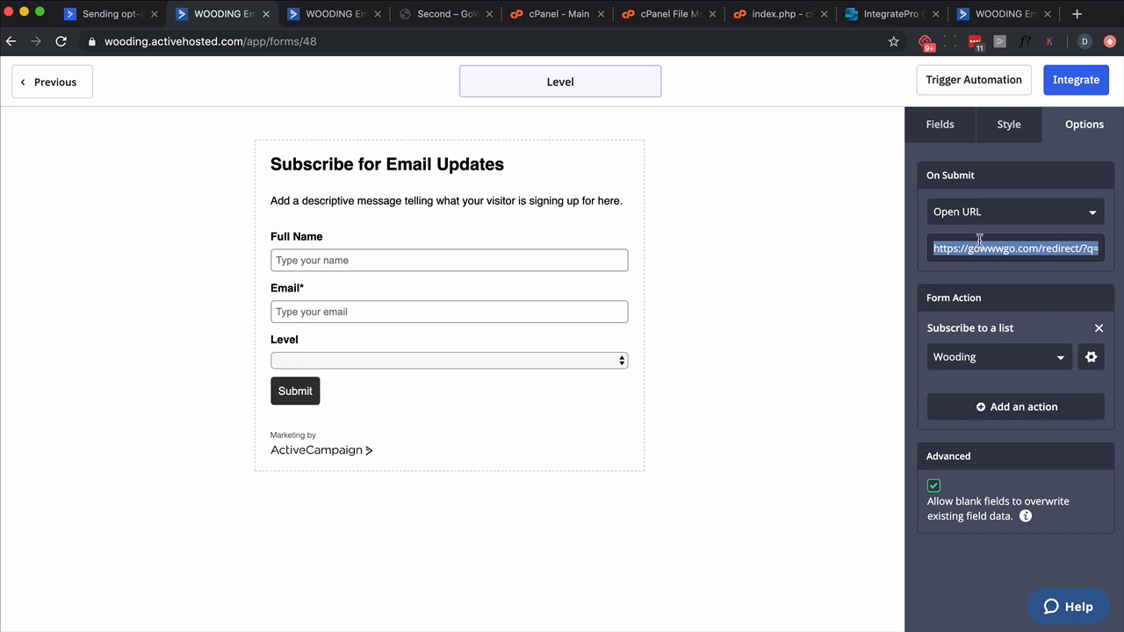
key("Right")
key("super+Left")
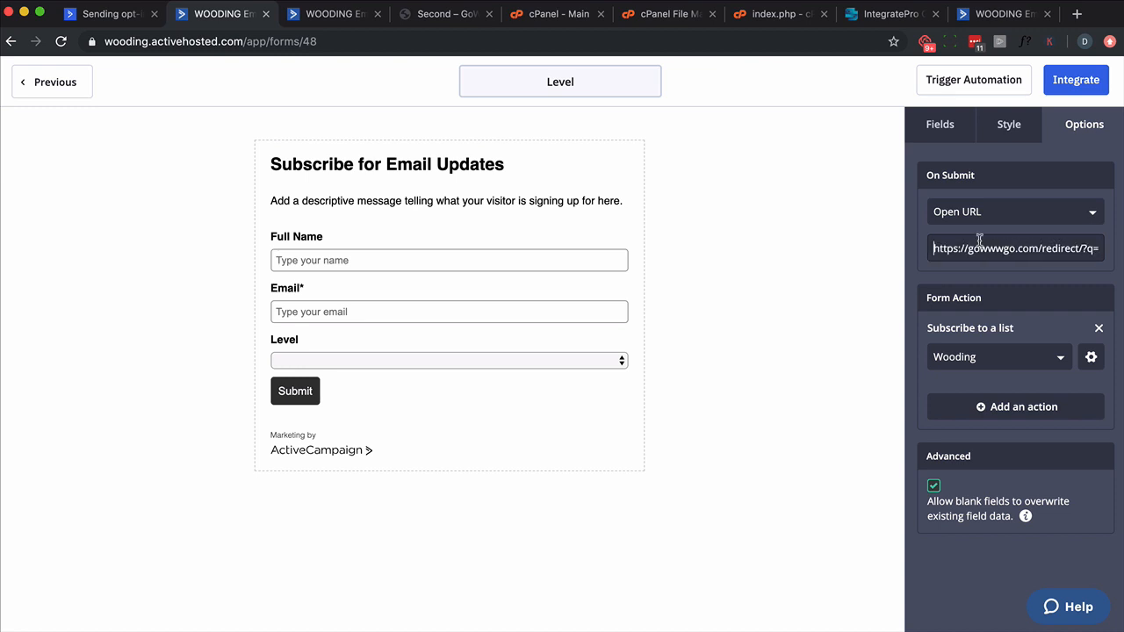
key("super+Right")
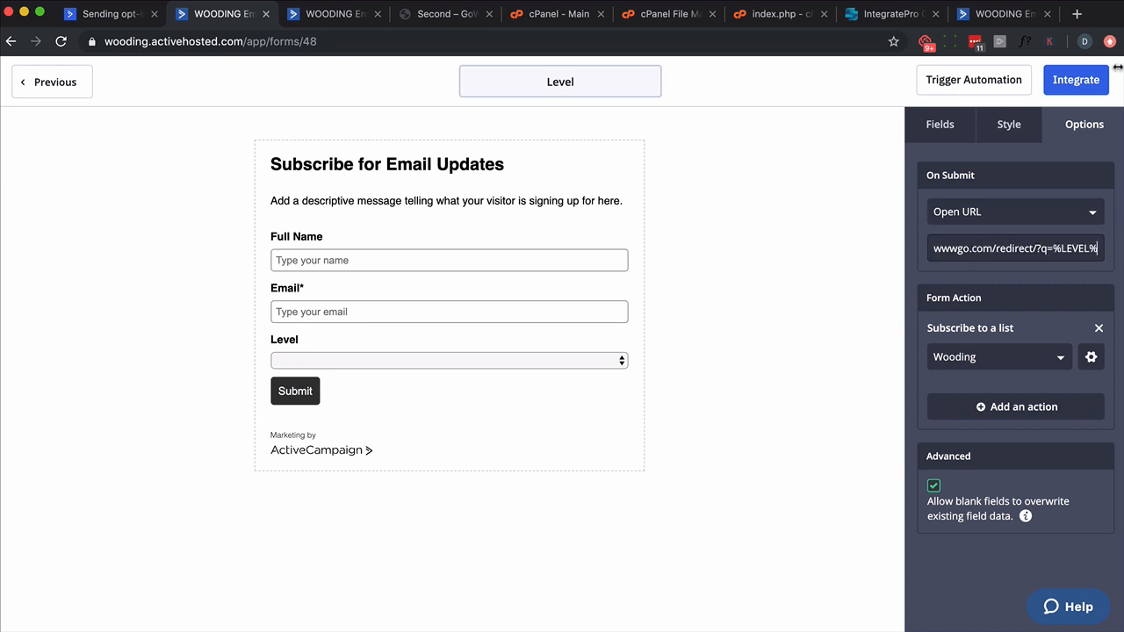
left_click(1076, 80)
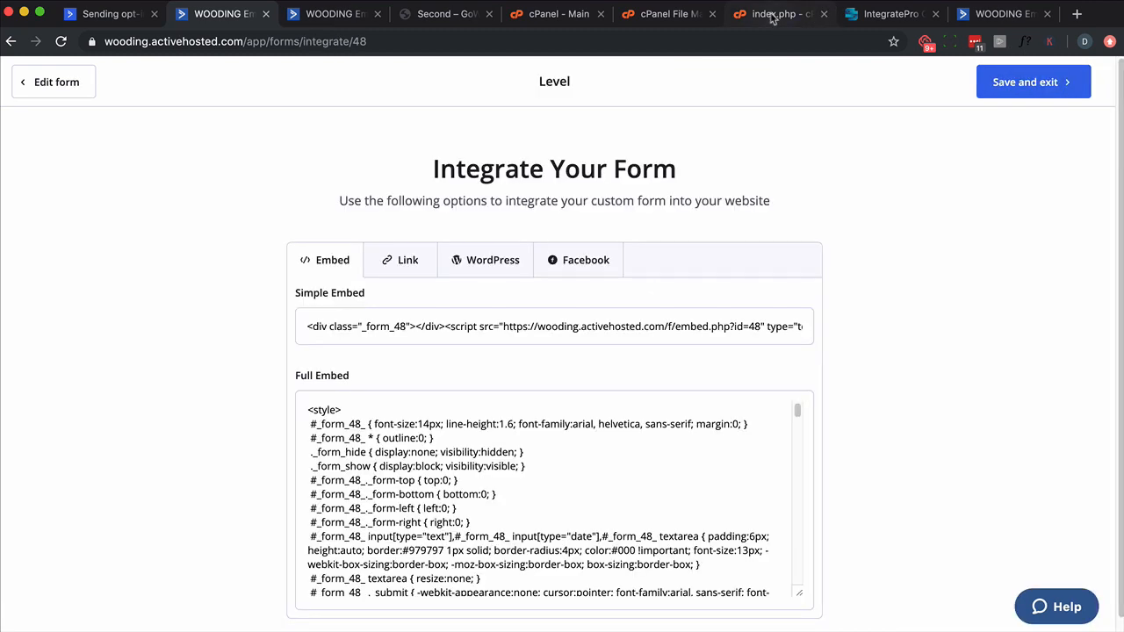
left_click(773, 15)
left_click(1006, 76)
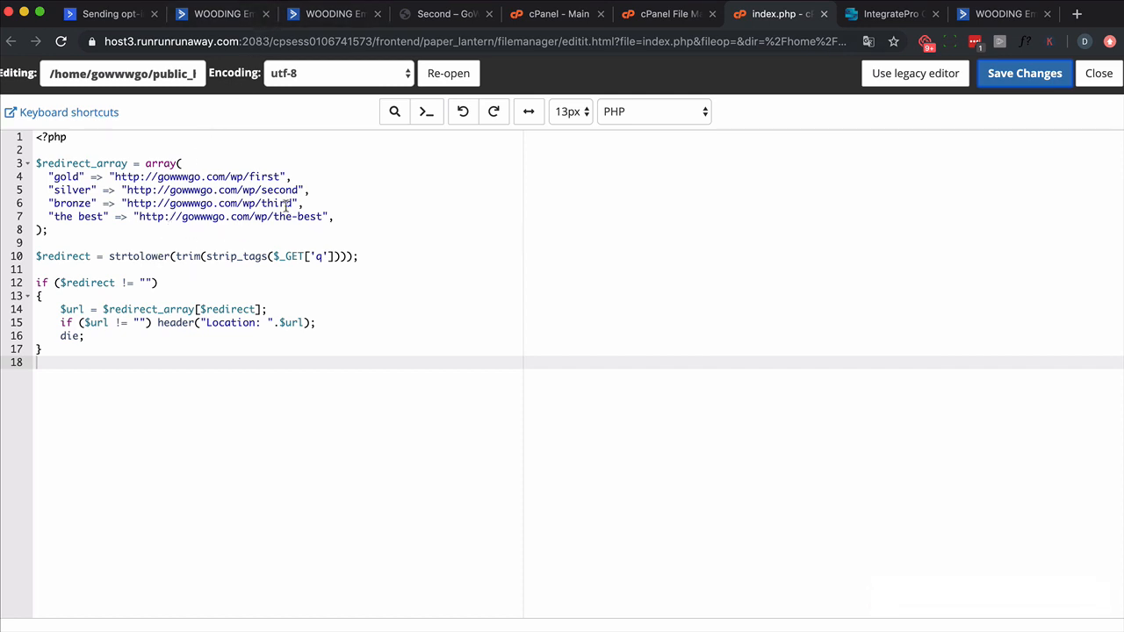
double_click(264, 178)
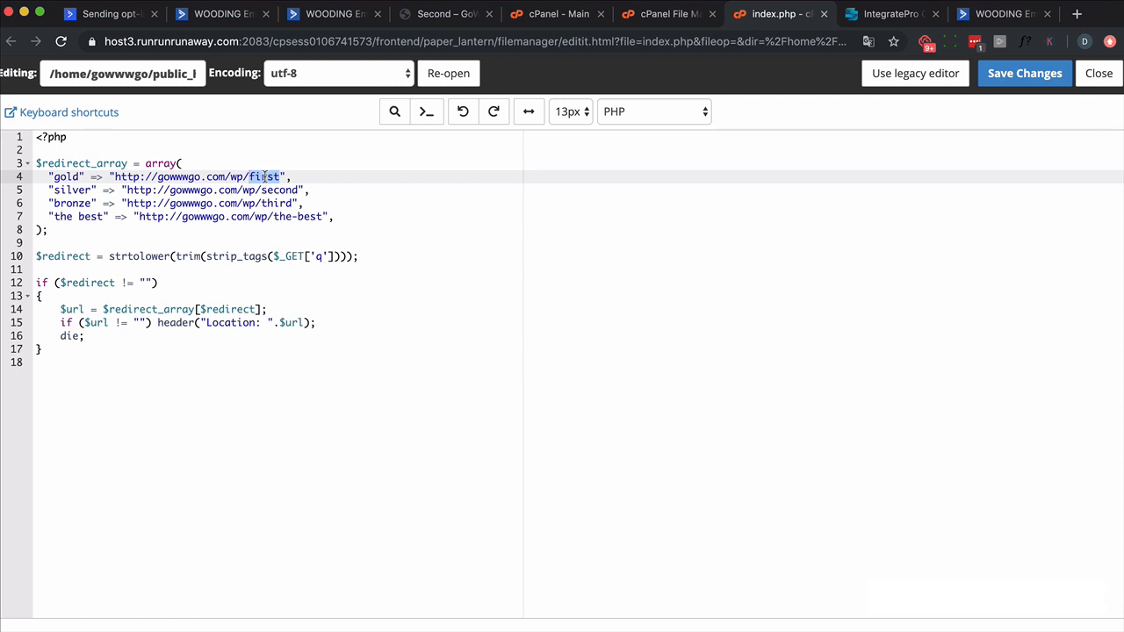
key("BackSpace")
left_click(1010, 83)
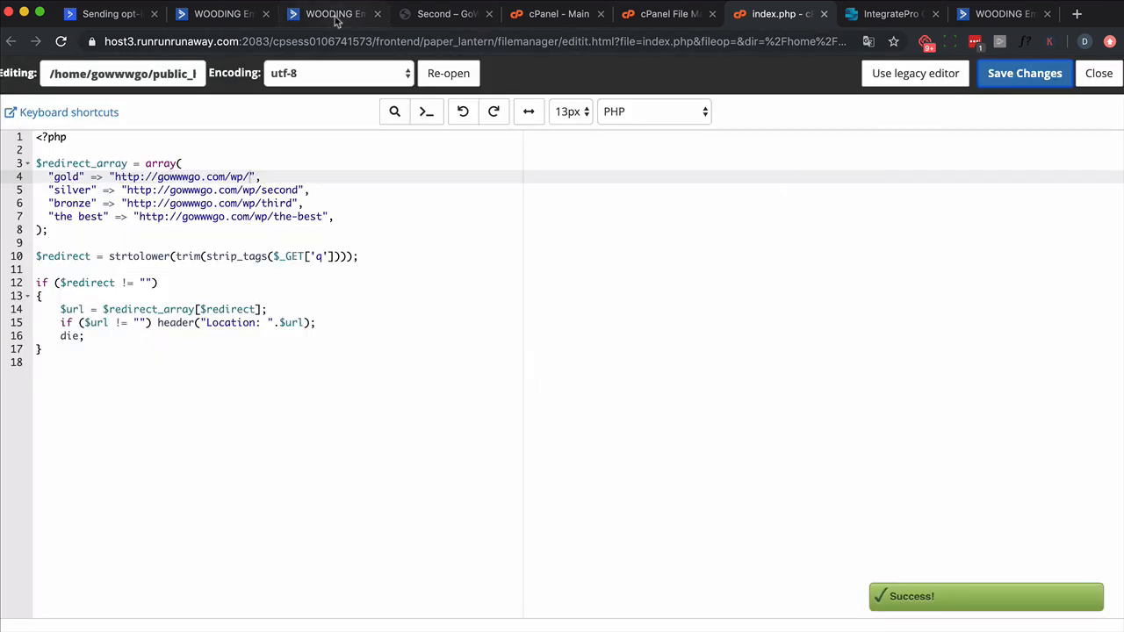
Step: Copy the Level form's share link and open it in the browser tab showing the Second page
left_click(334, 14)
left_click(220, 14)
left_click(384, 321)
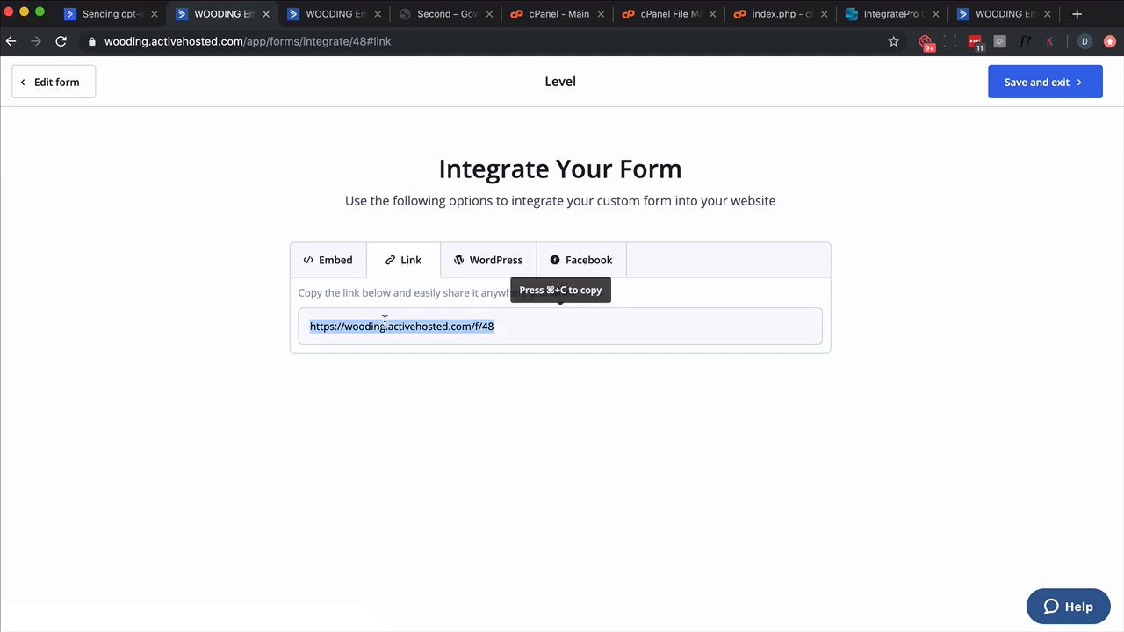
key("super+c")
left_click(437, 18)
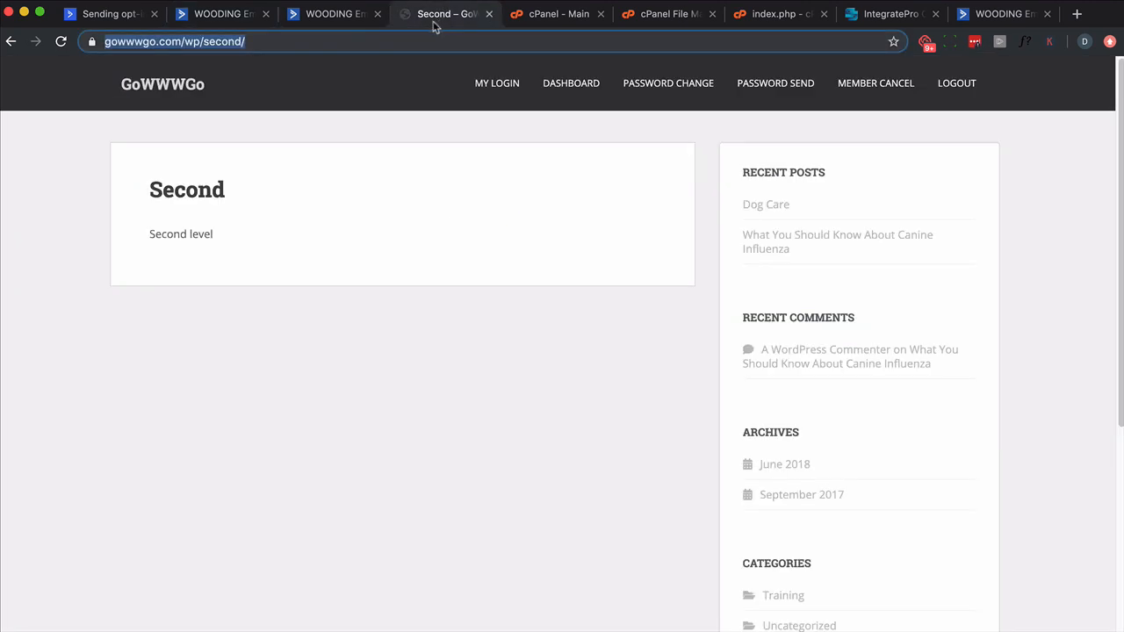
left_click(331, 42)
key("super+v")
key("Return")
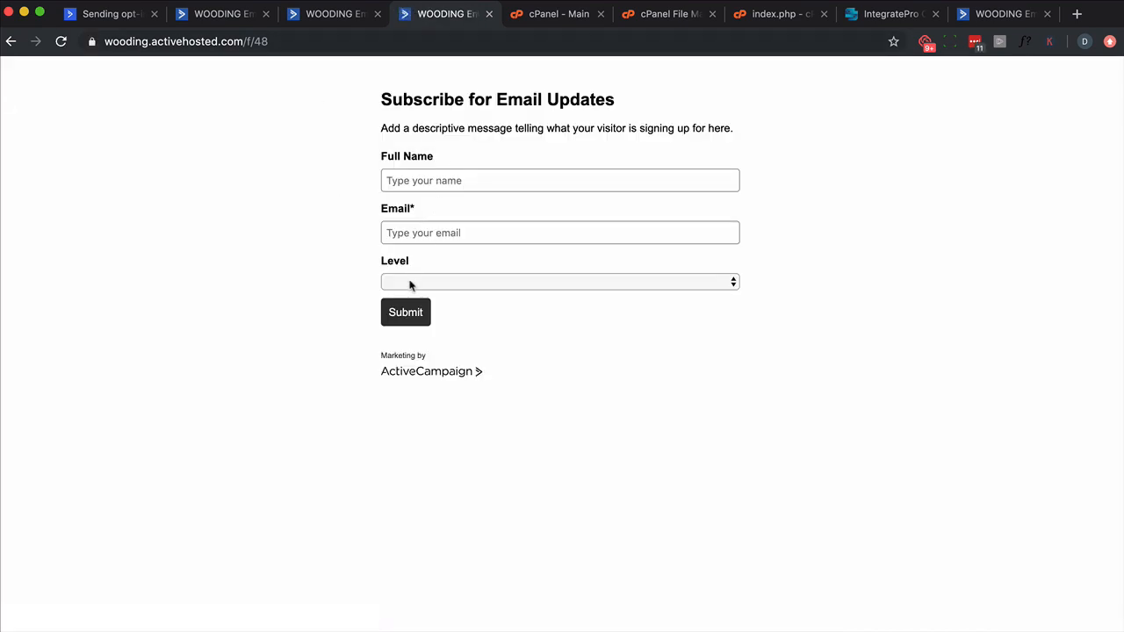
Step: Fill in the live form with a name and a test e-mail address, choose level Gold, and submit it
left_click(409, 285)
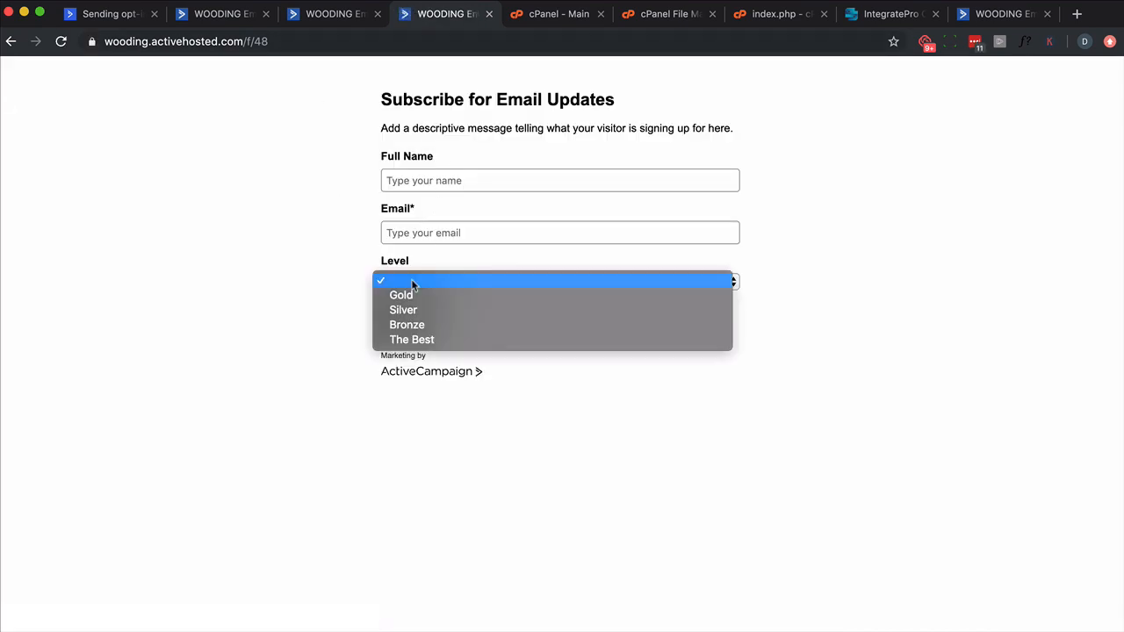
left_click(427, 181)
left_click(427, 181)
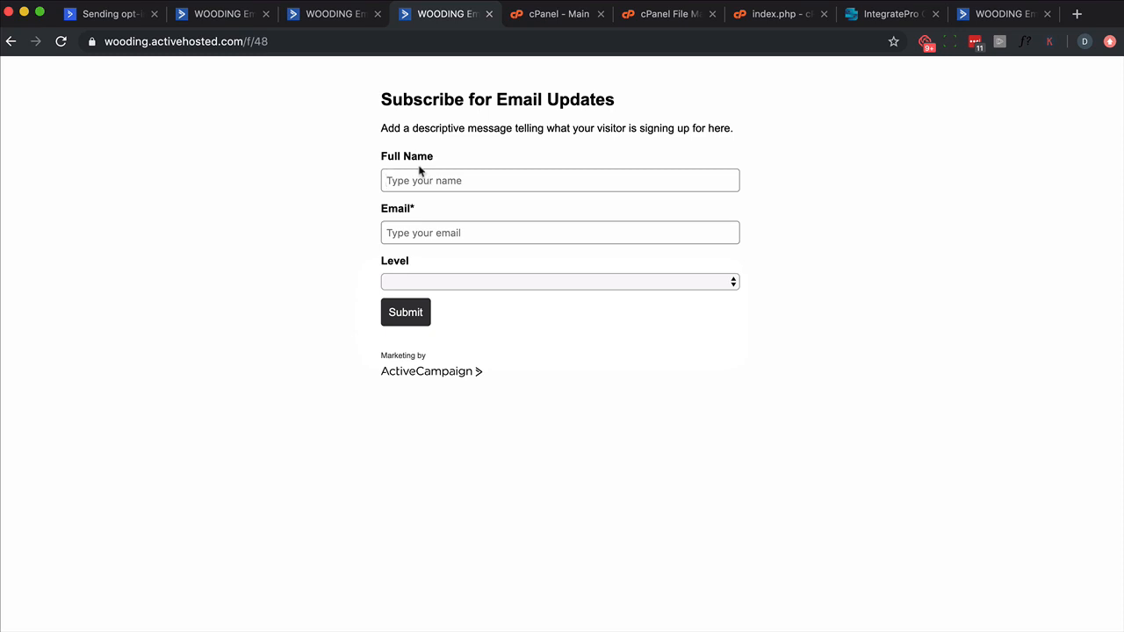
type("Dave")
key("Tab")
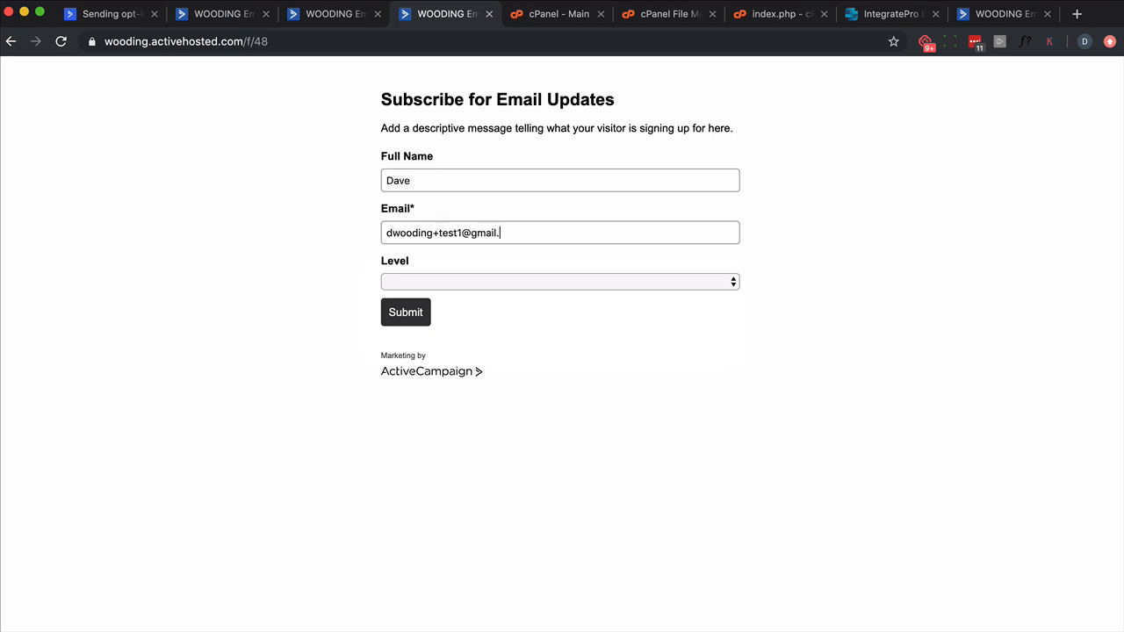
left_click(554, 282)
left_click(475, 298)
left_click(396, 316)
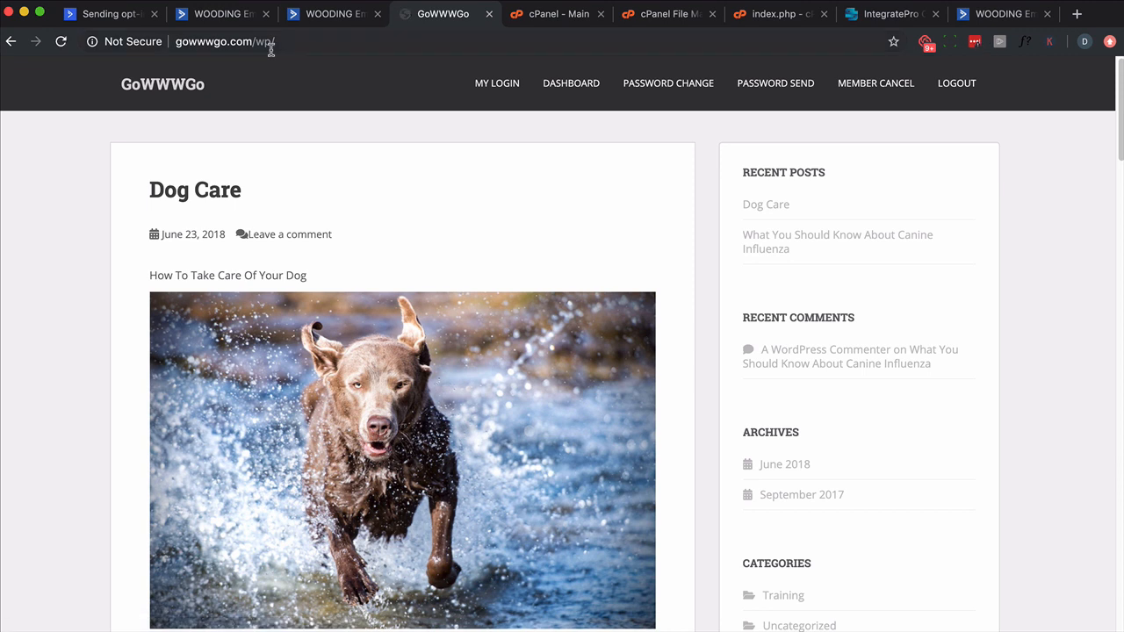
Step: Return to the live form, change the level to The Best, and submit it again
left_click(12, 42)
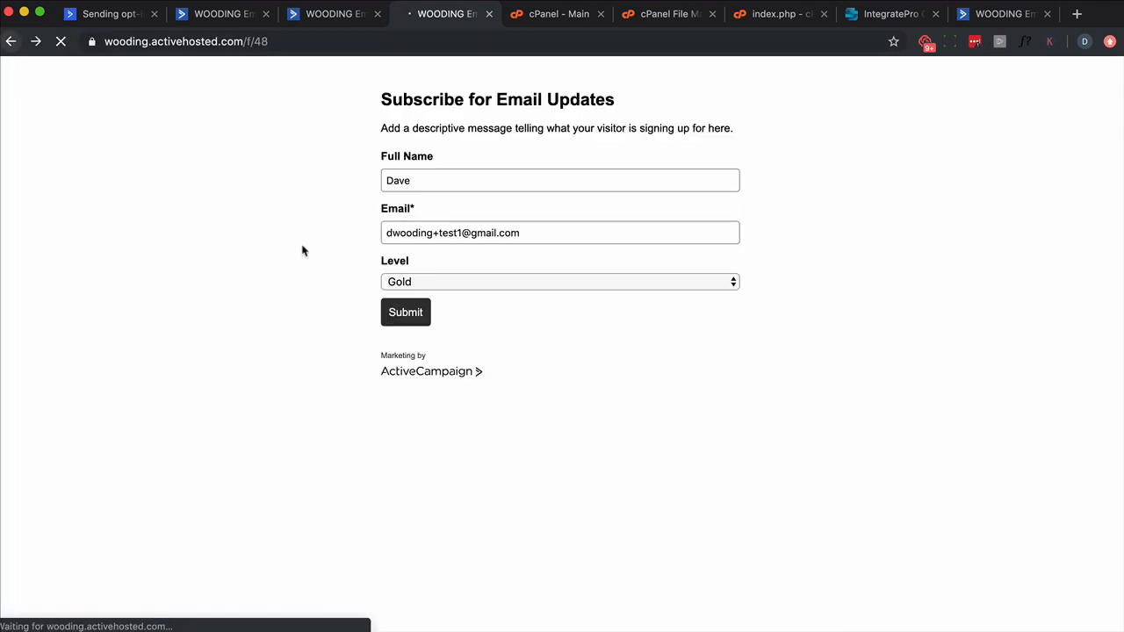
left_click(448, 282)
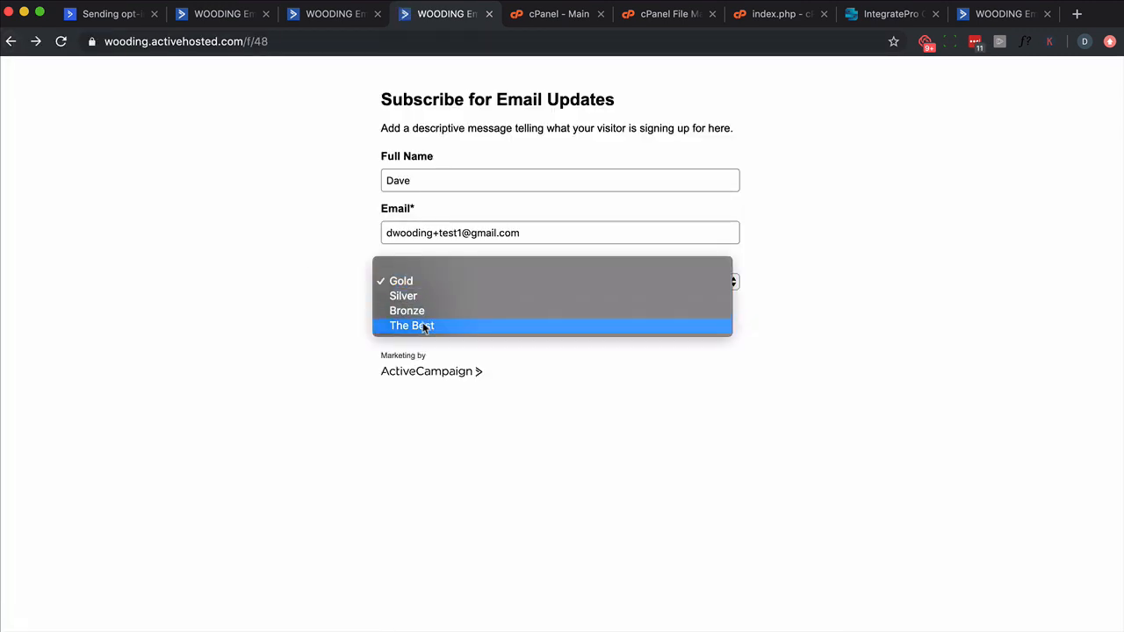
left_click(423, 326)
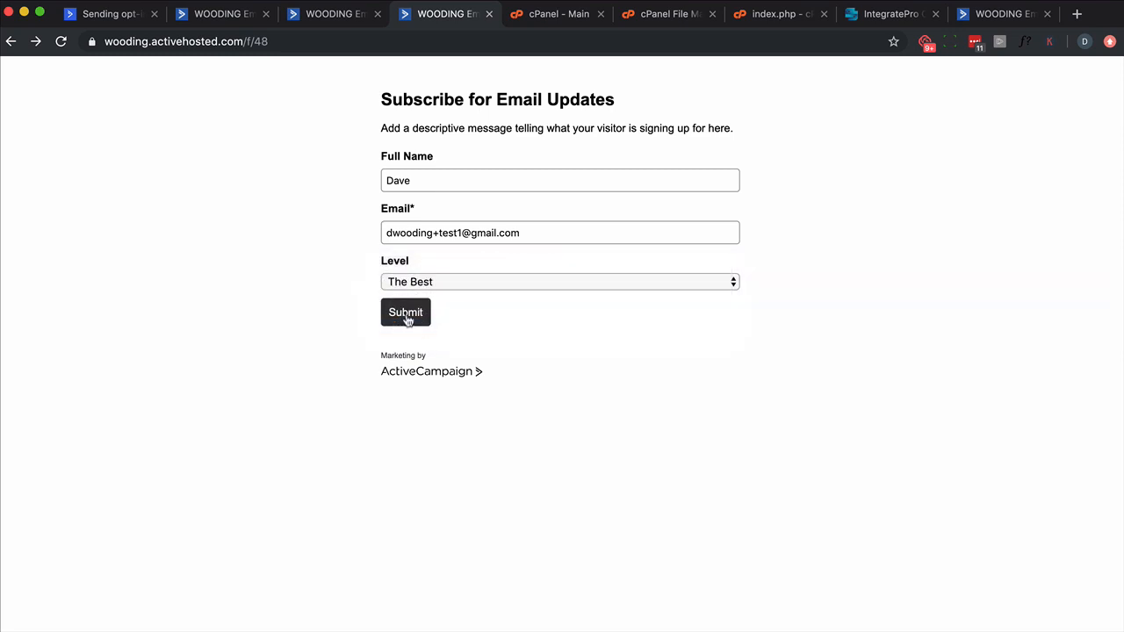
left_click(407, 318)
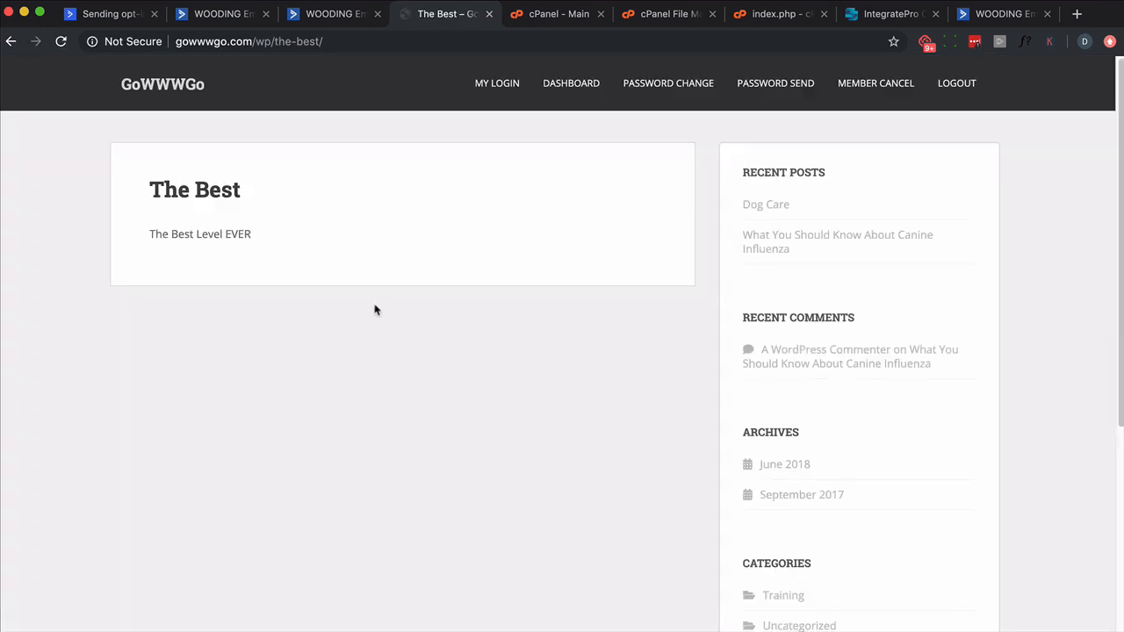
Step: View the sample PHP redirect code on the IntegratePro codeshare page
left_click(867, 17)
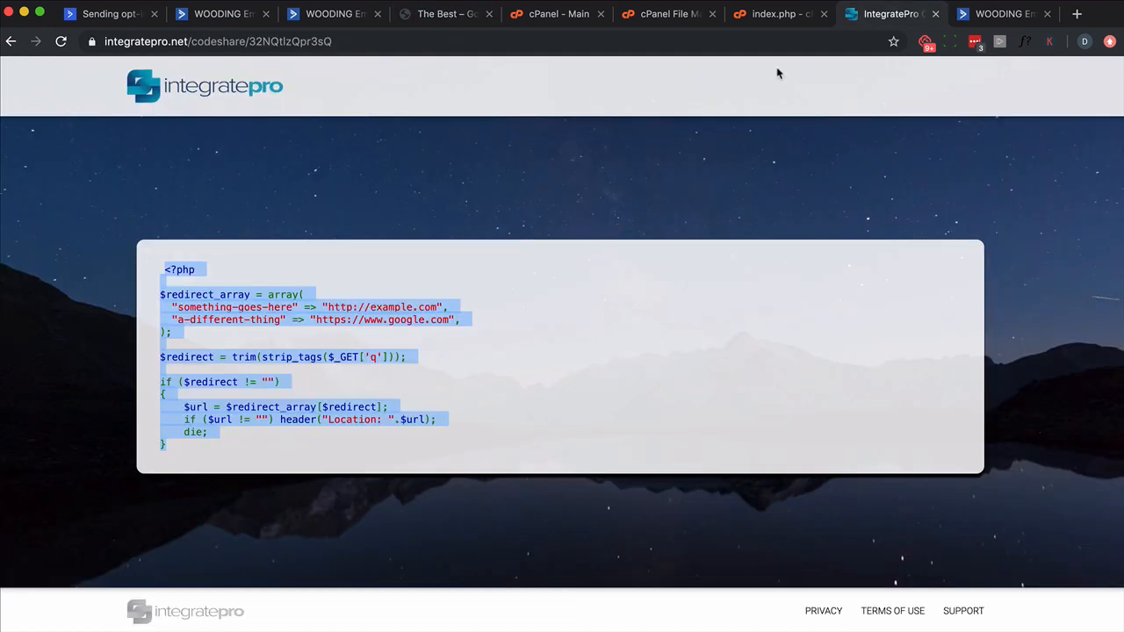
left_click(449, 396)
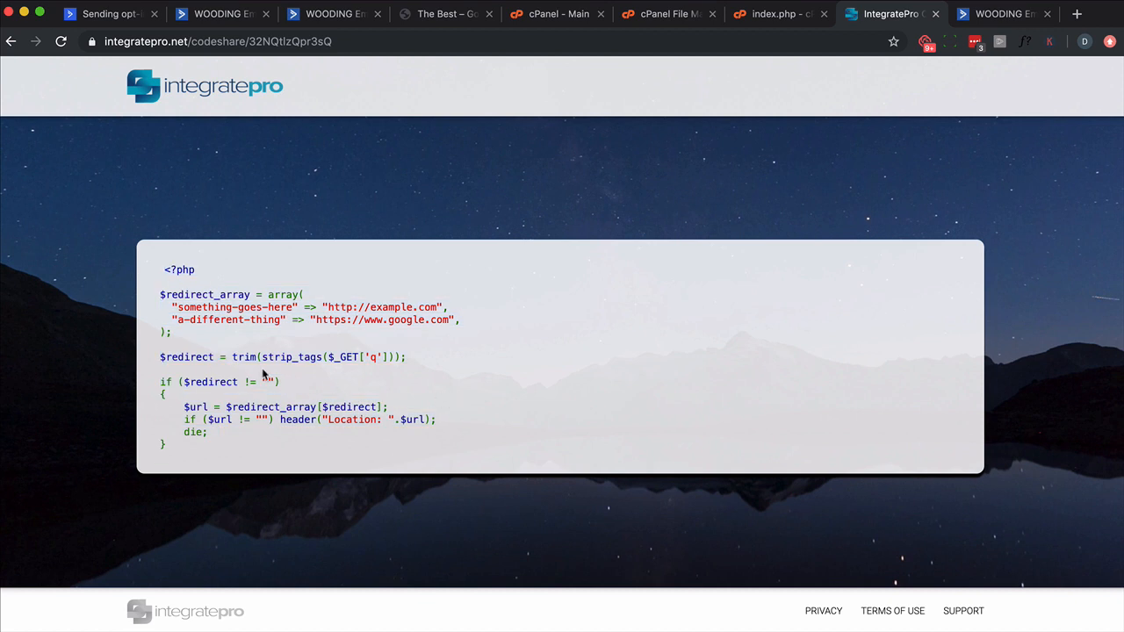